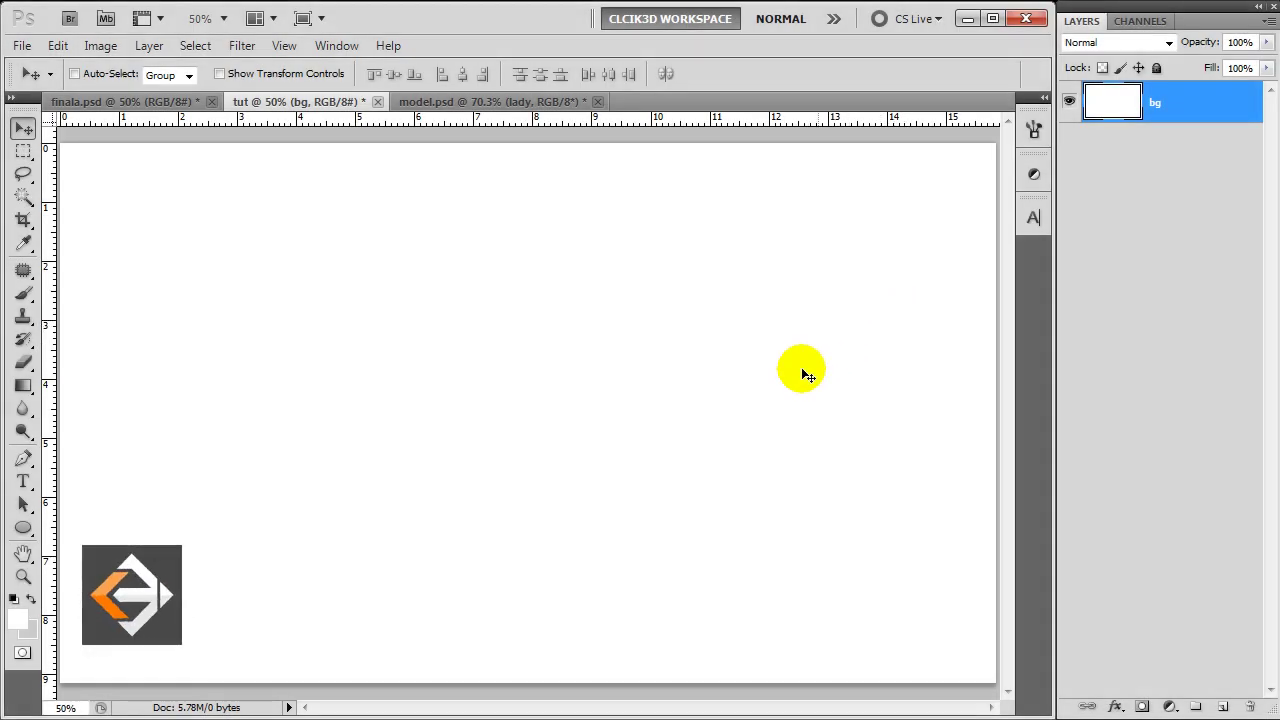
Step: Fill the tut background with light grey #c8c8c8 and drag in the lady layer from model.psd
{"action": "left_click", "coordinate": [18, 615]}
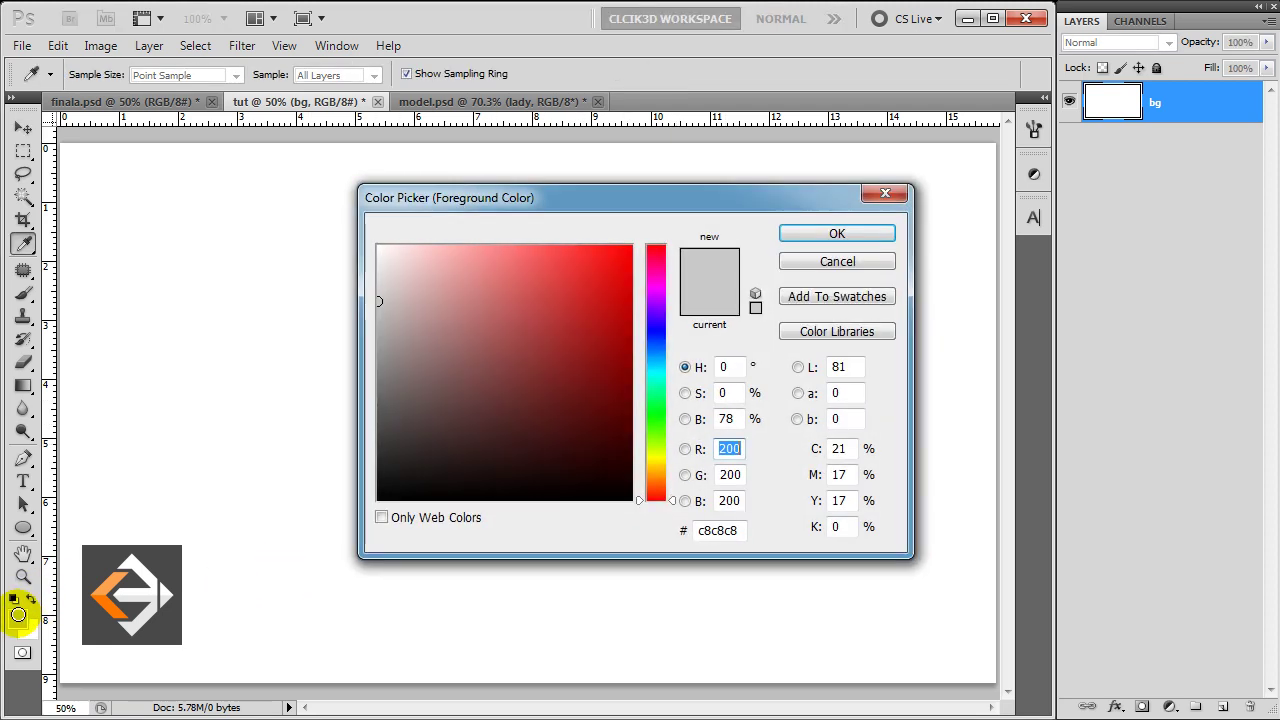
{"action": "left_click", "coordinate": [826, 236]}
{"action": "key", "text": "alt+BackSpace"}
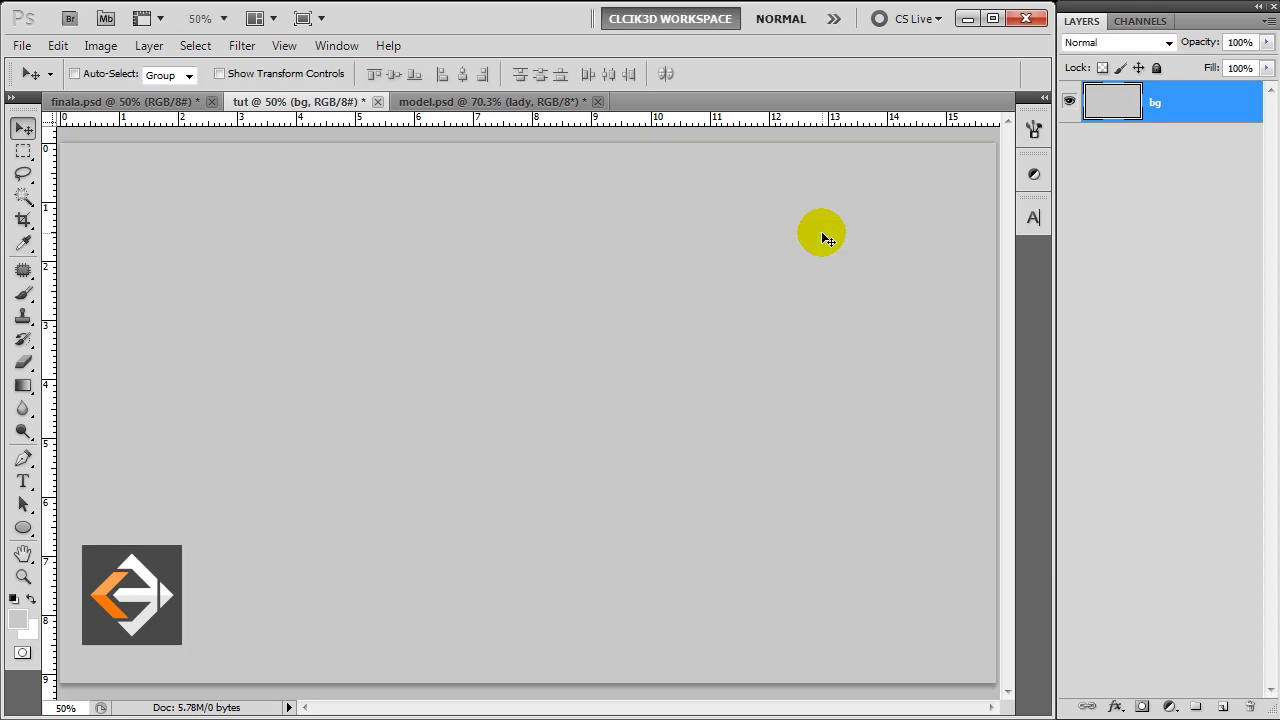
{"action": "left_click", "coordinate": [540, 102]}
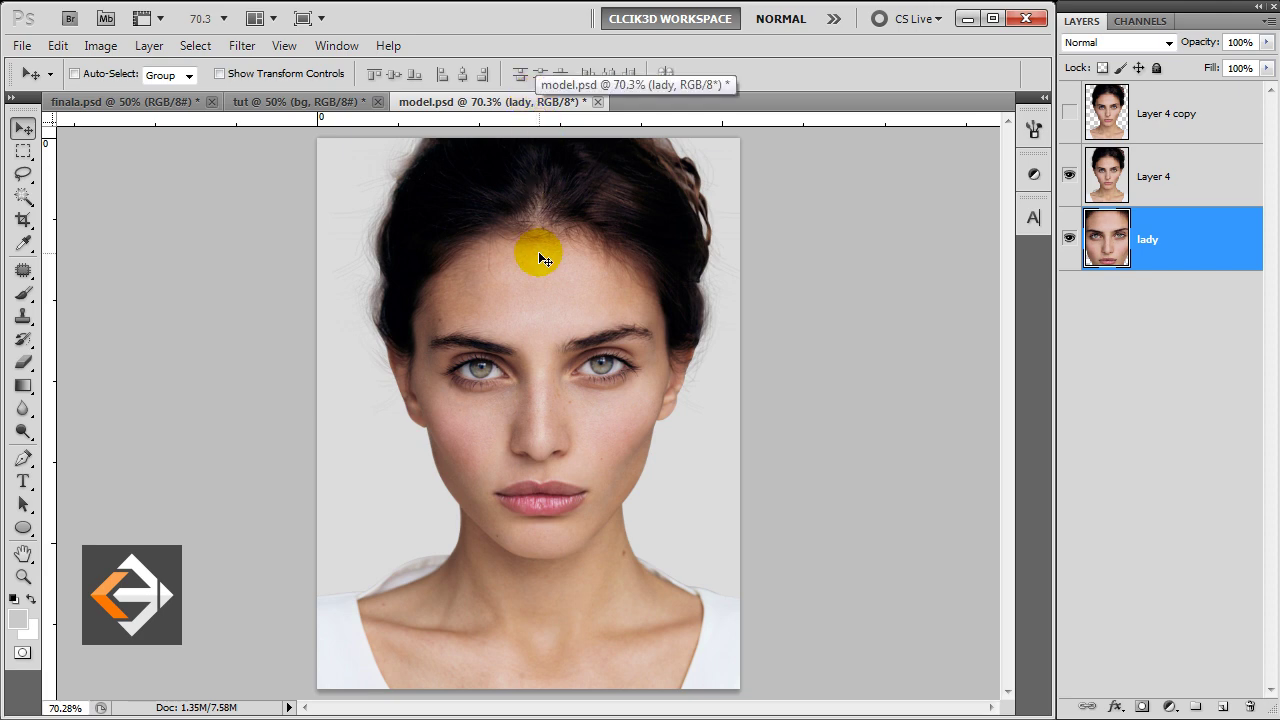
{"action": "left_click_drag", "start_coordinate": [357, 180], "coordinate": [460, 312]}
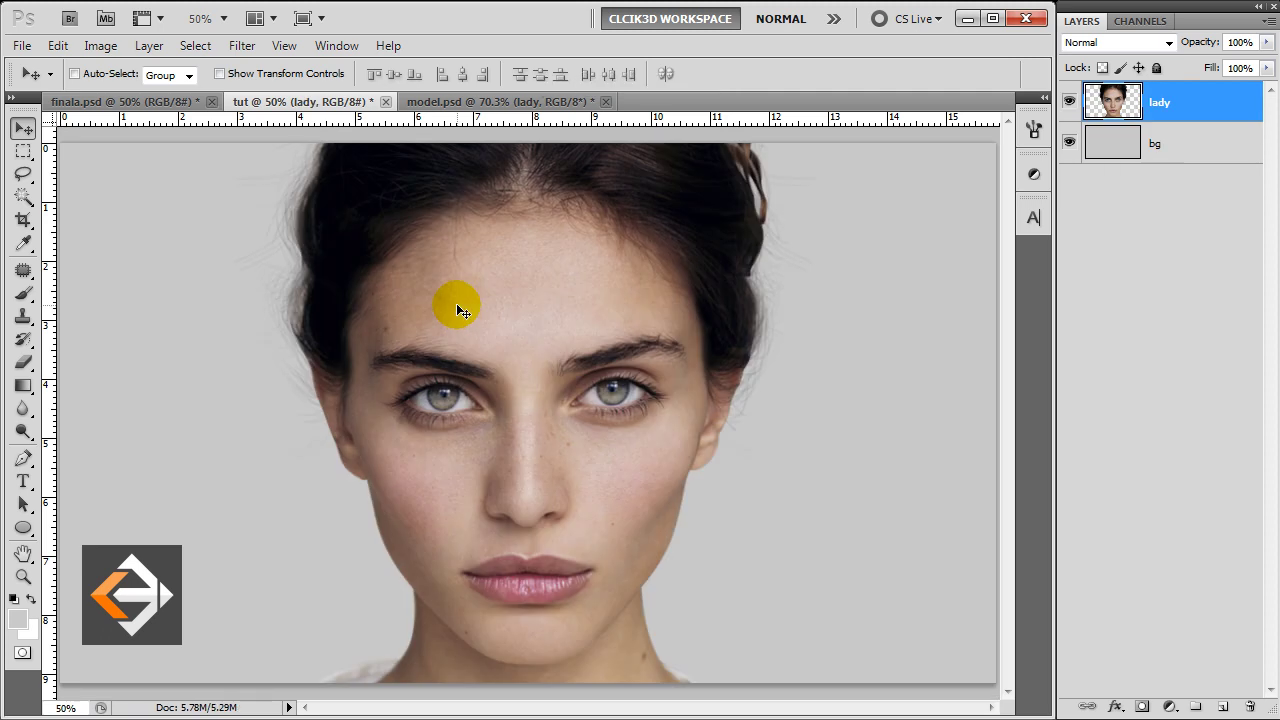
Step: Add a Black & White adjustment layer with Magentas set to -56
{"action": "left_click", "coordinate": [1172, 707]}
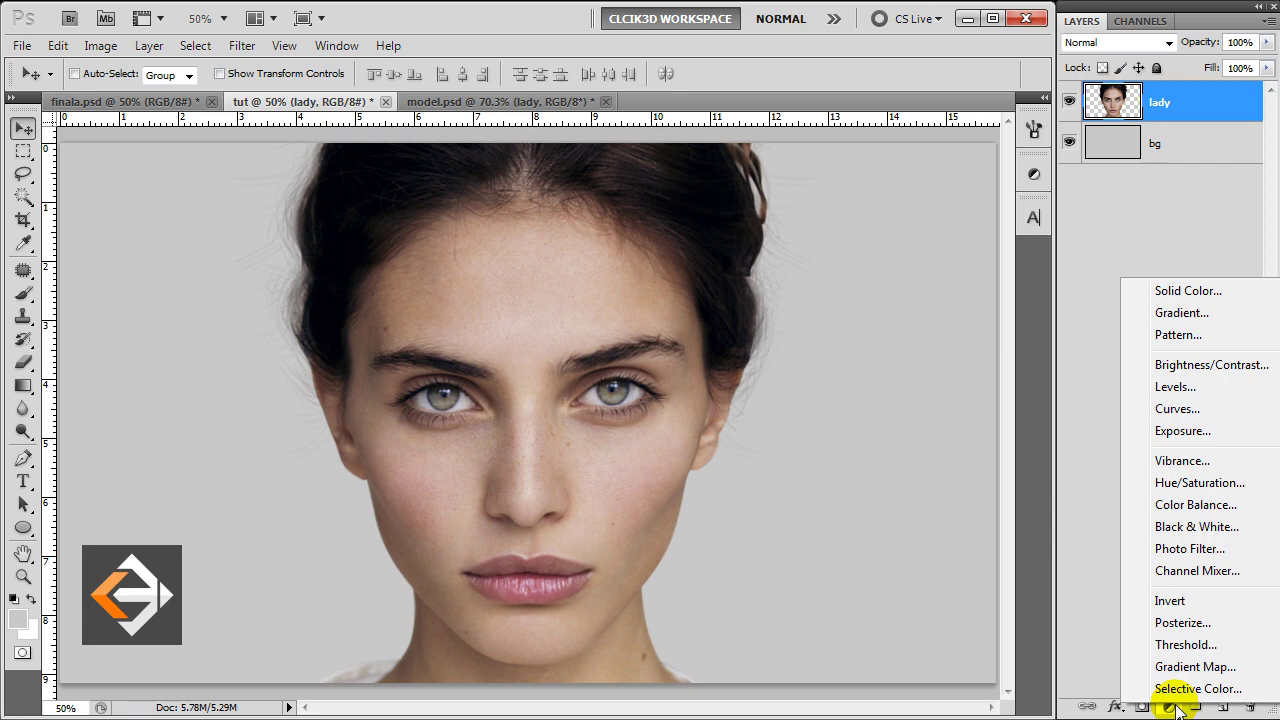
{"action": "left_click", "coordinate": [1185, 527]}
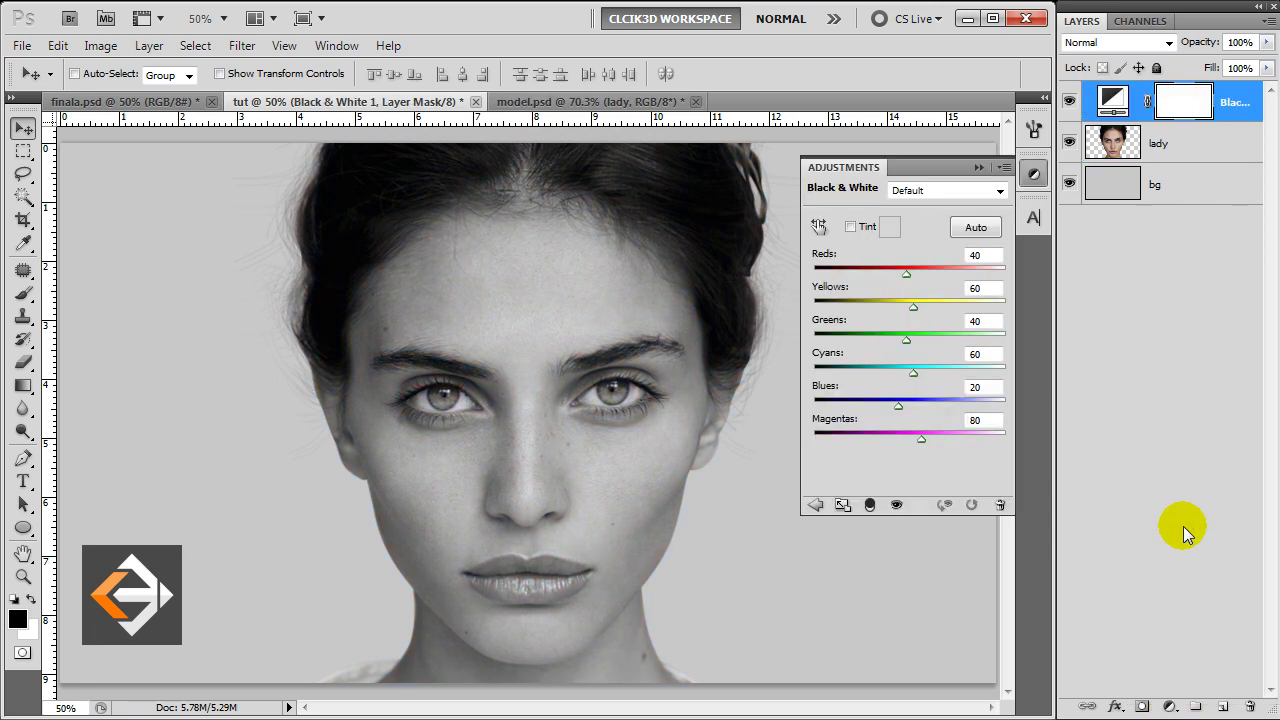
{"action": "left_click", "coordinate": [978, 420]}
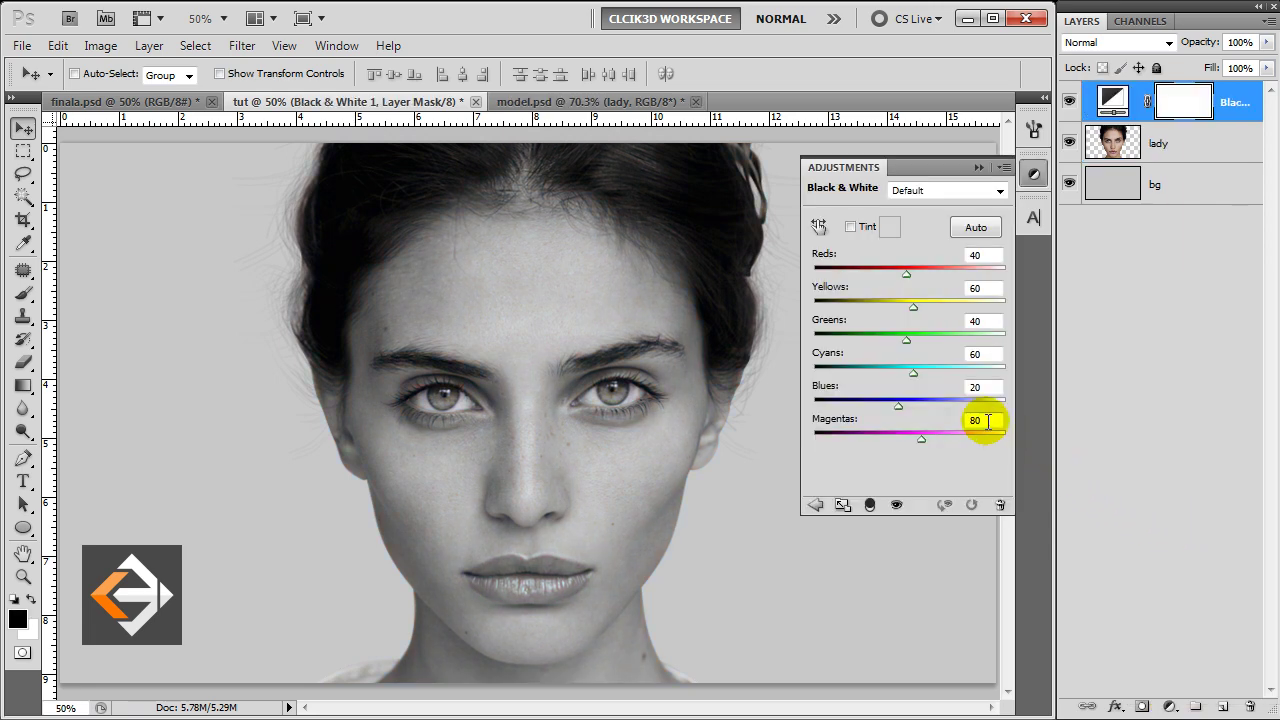
{"action": "type", "text": "-56"}
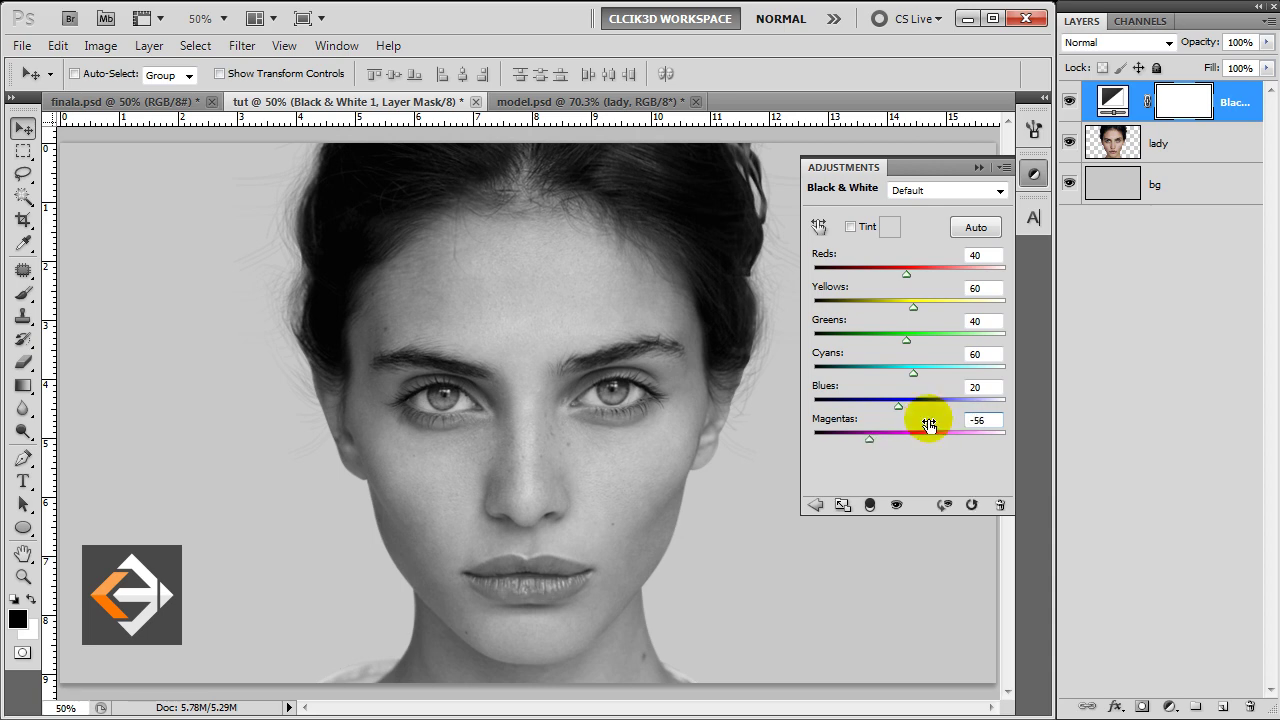
{"action": "left_click", "coordinate": [980, 167]}
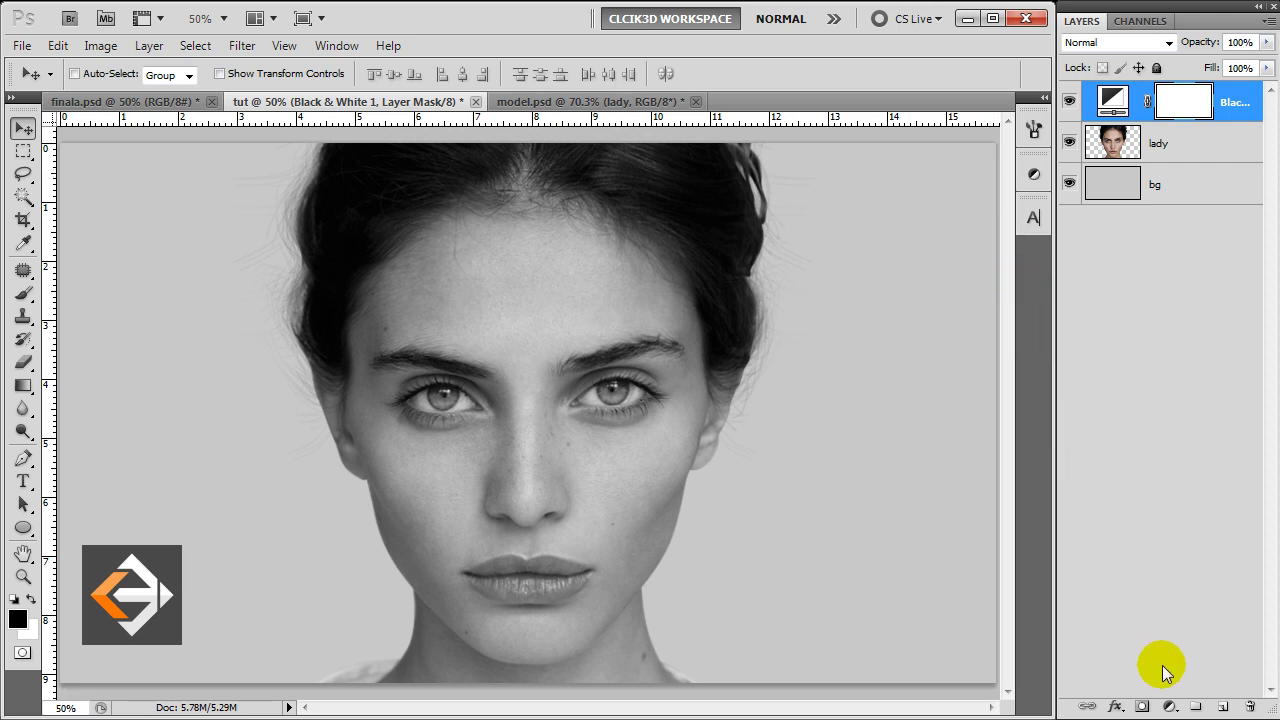
Step: Add a Levels adjustment layer with midtones 0.77 and white input 221
{"action": "left_click", "coordinate": [1171, 707]}
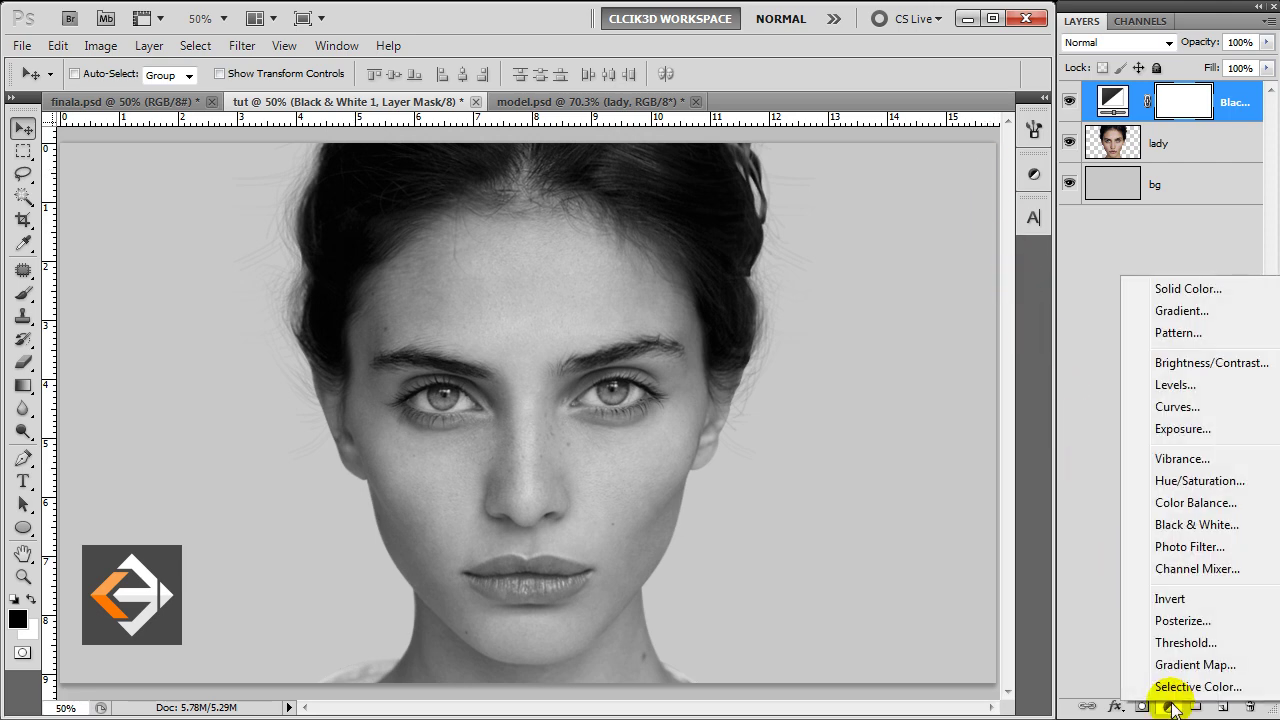
{"action": "left_click", "coordinate": [1175, 385]}
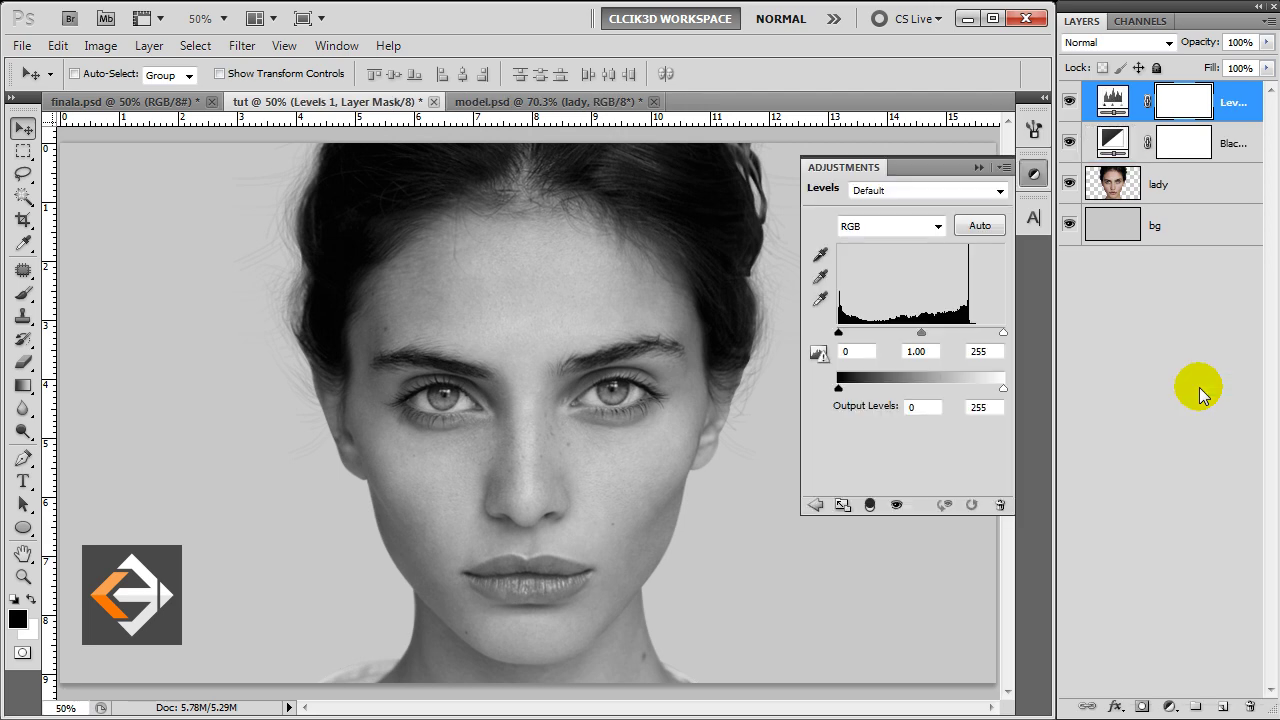
{"action": "left_click", "coordinate": [916, 351]}
{"action": "type", "text": "0.77"}
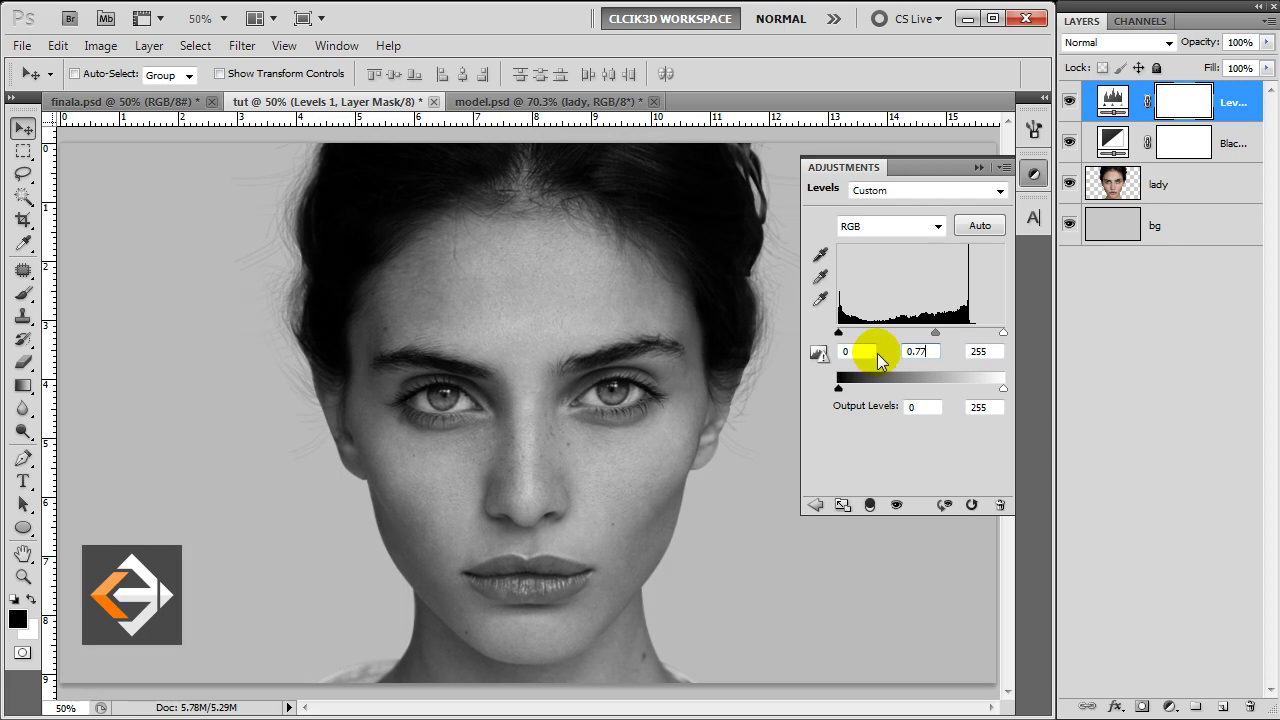
{"action": "type", "text": "221"}
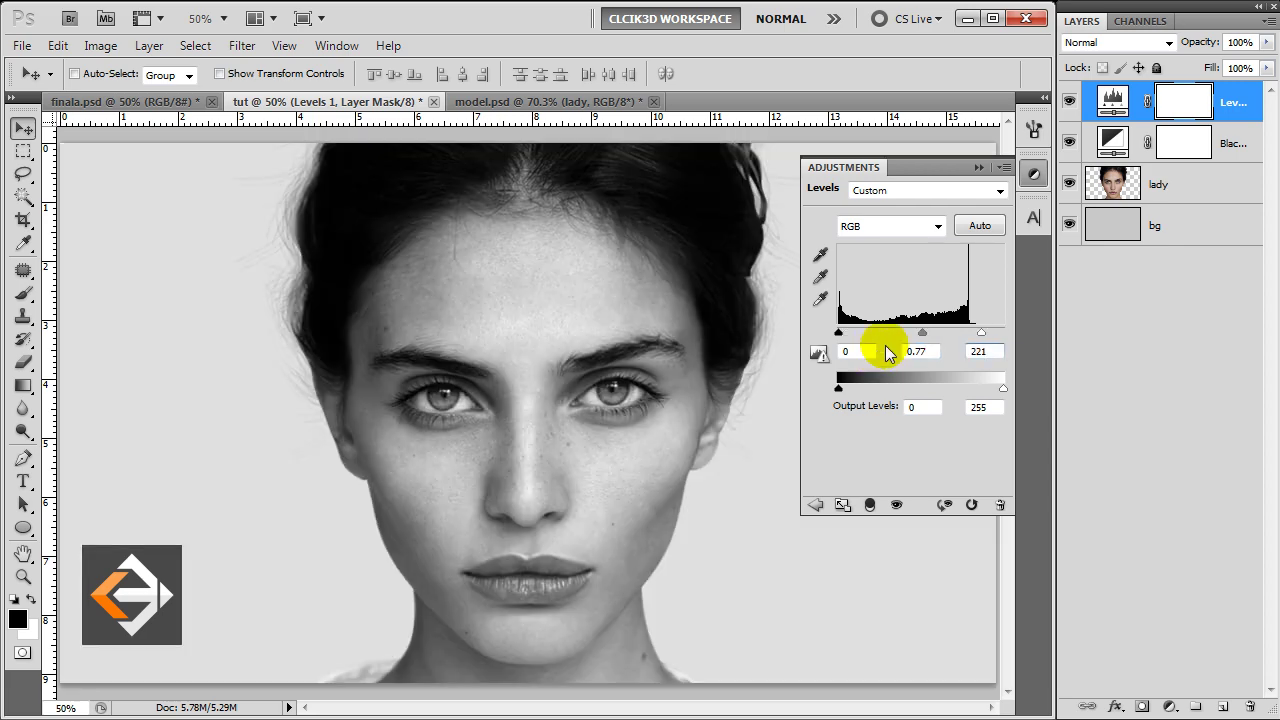
{"action": "left_click", "coordinate": [984, 168]}
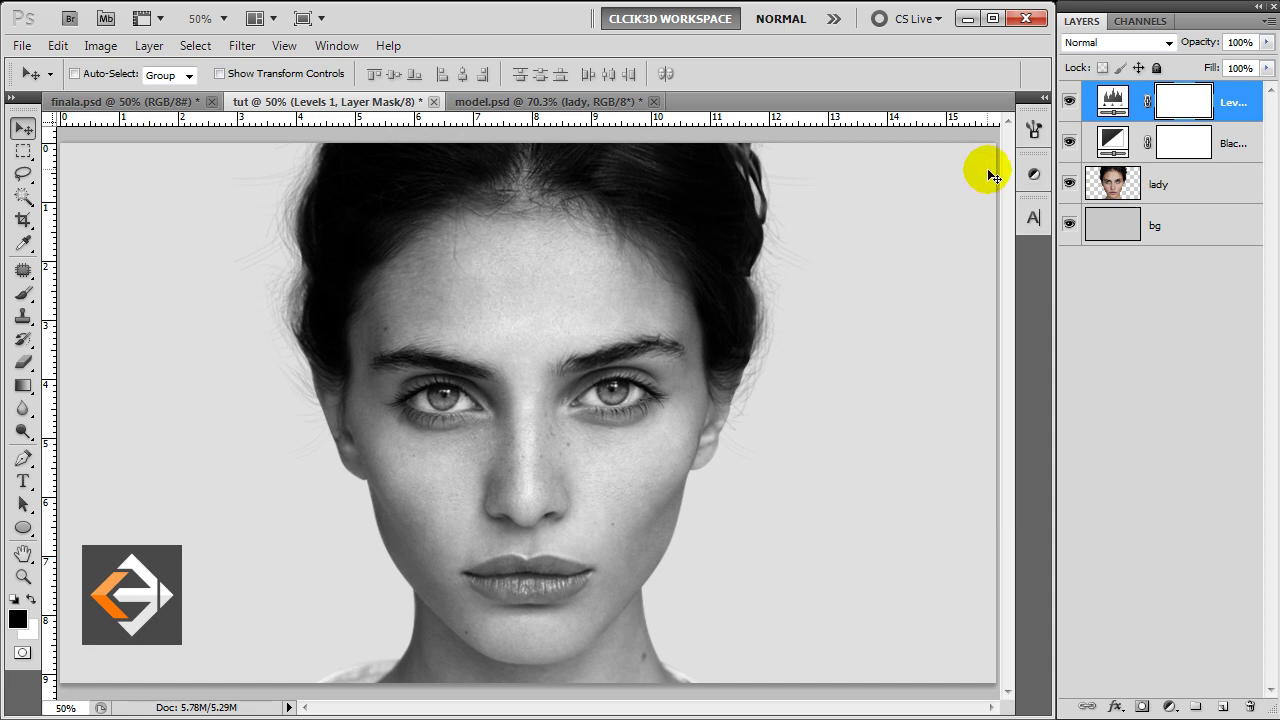
{"action": "left_click", "coordinate": [1180, 190]}
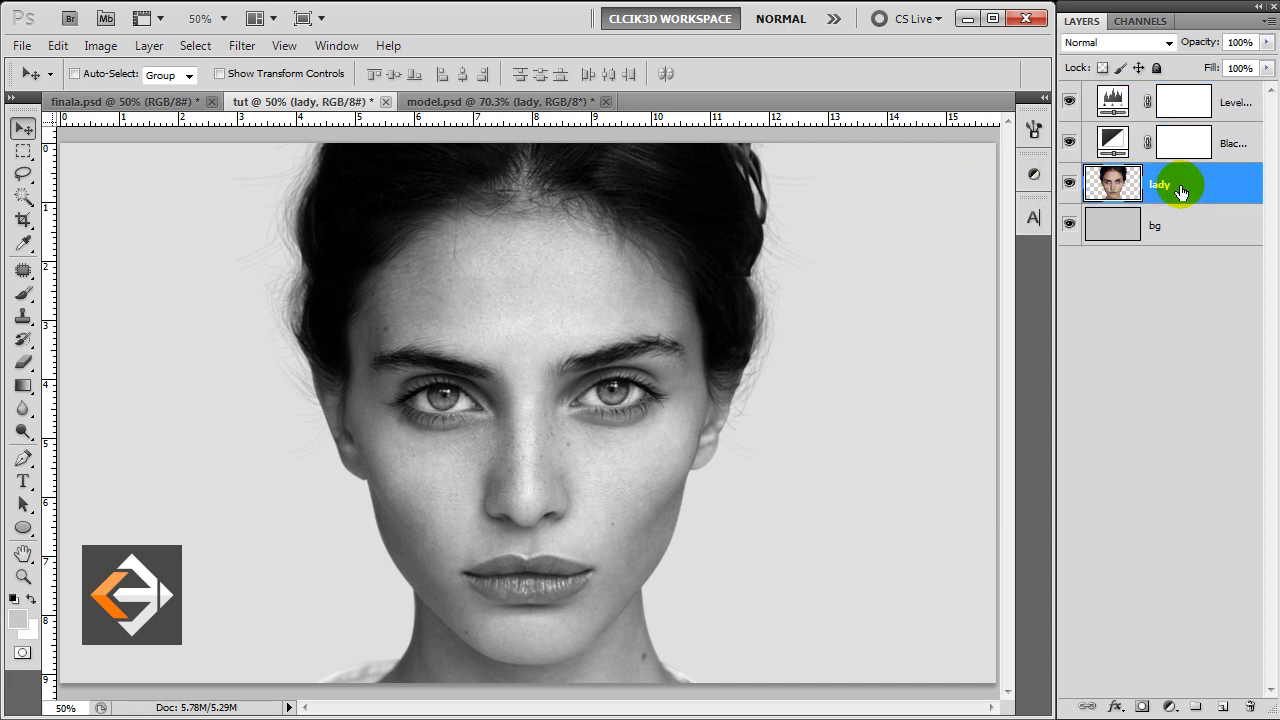
Step: Duplicate the lady layer and rename the copy 'scale'
{"action": "key", "text": "ctrl+j"}
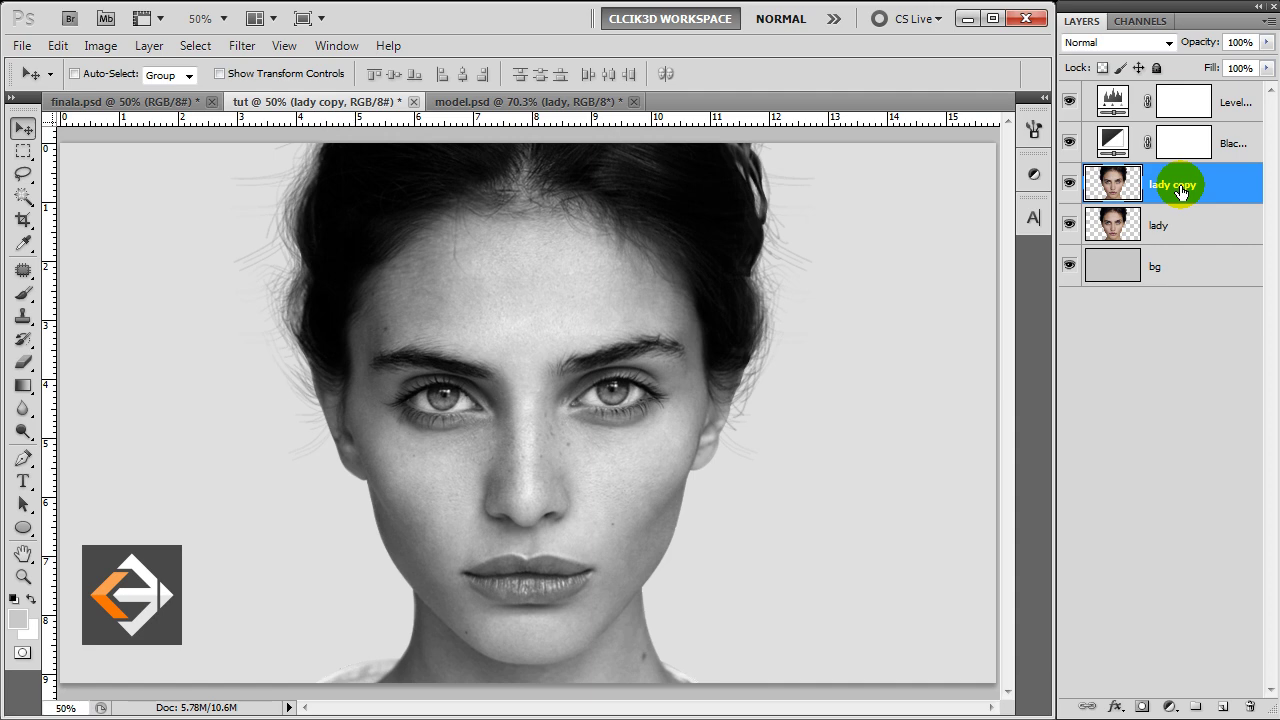
{"action": "double_click", "coordinate": [1181, 190]}
{"action": "type", "text": "scale"}
{"action": "key", "text": "Return"}
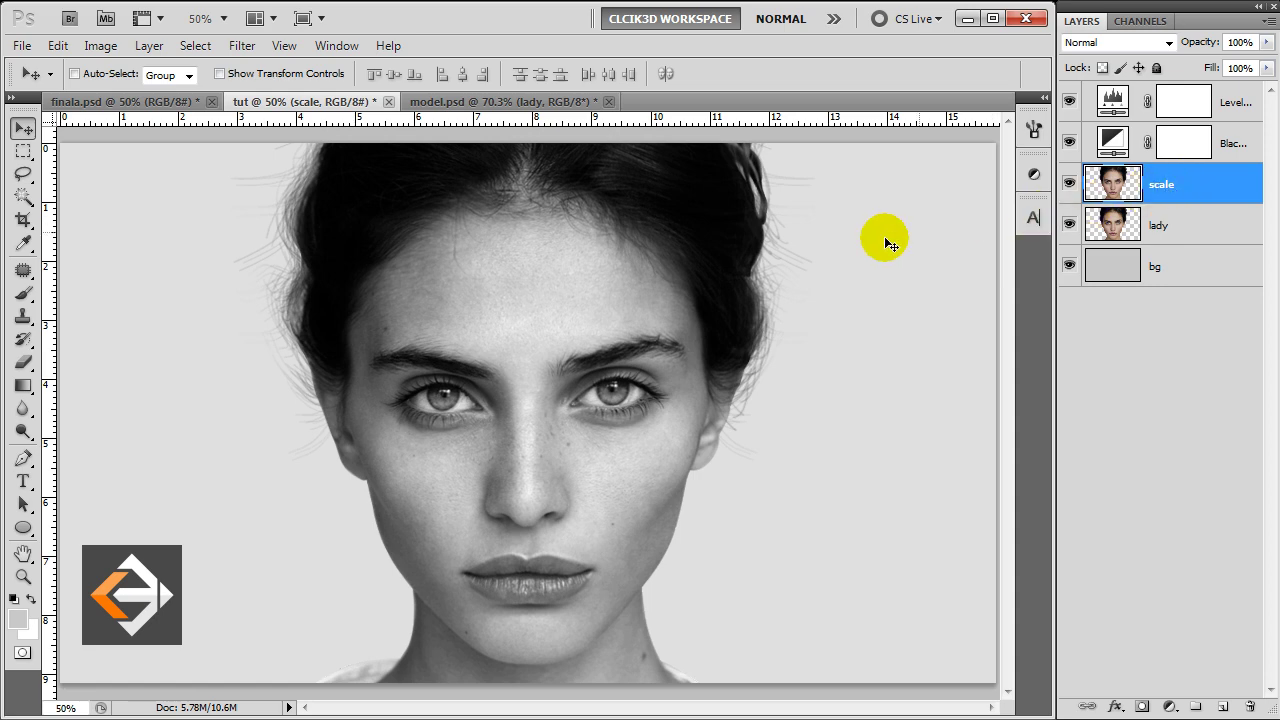
Step: Mask the scale layer to a slanted lasso strip across the eyes and unlink the mask
{"action": "left_click", "coordinate": [23, 175]}
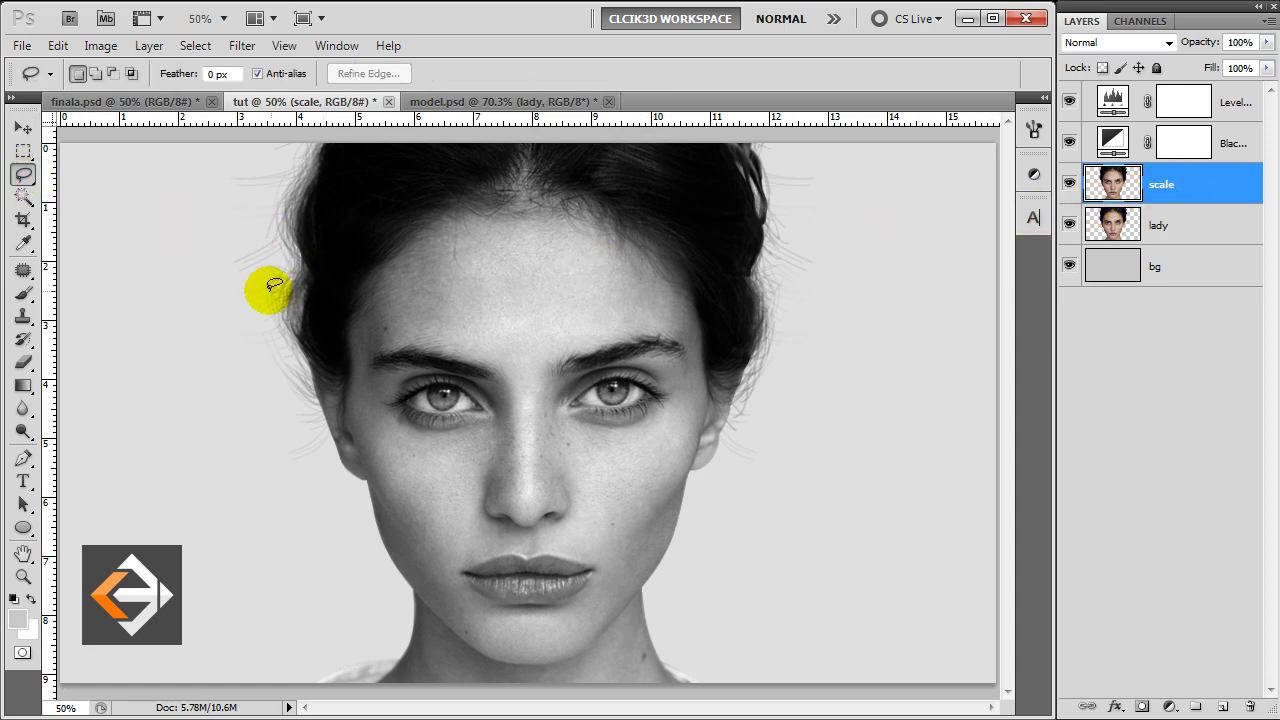
{"action": "mouse_move", "coordinate": [216, 273]}
{"action": "left_mouse_down"}
{"action": "mouse_move", "coordinate": [848, 368]}
{"action": "mouse_move", "coordinate": [677, 429]}
{"action": "mouse_move", "coordinate": [263, 486]}
{"action": "mouse_move", "coordinate": [229, 420]}
{"action": "mouse_move", "coordinate": [212, 300]}
{"action": "left_mouse_up"}
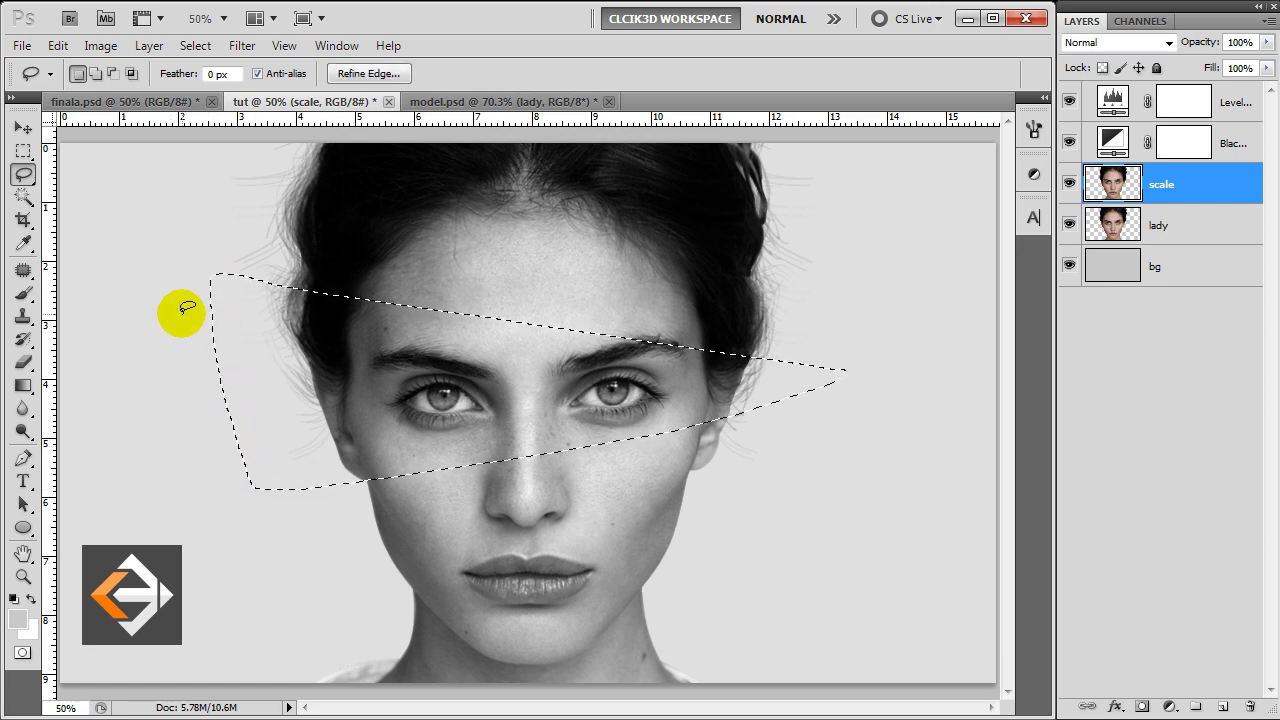
{"action": "key", "text": "v"}
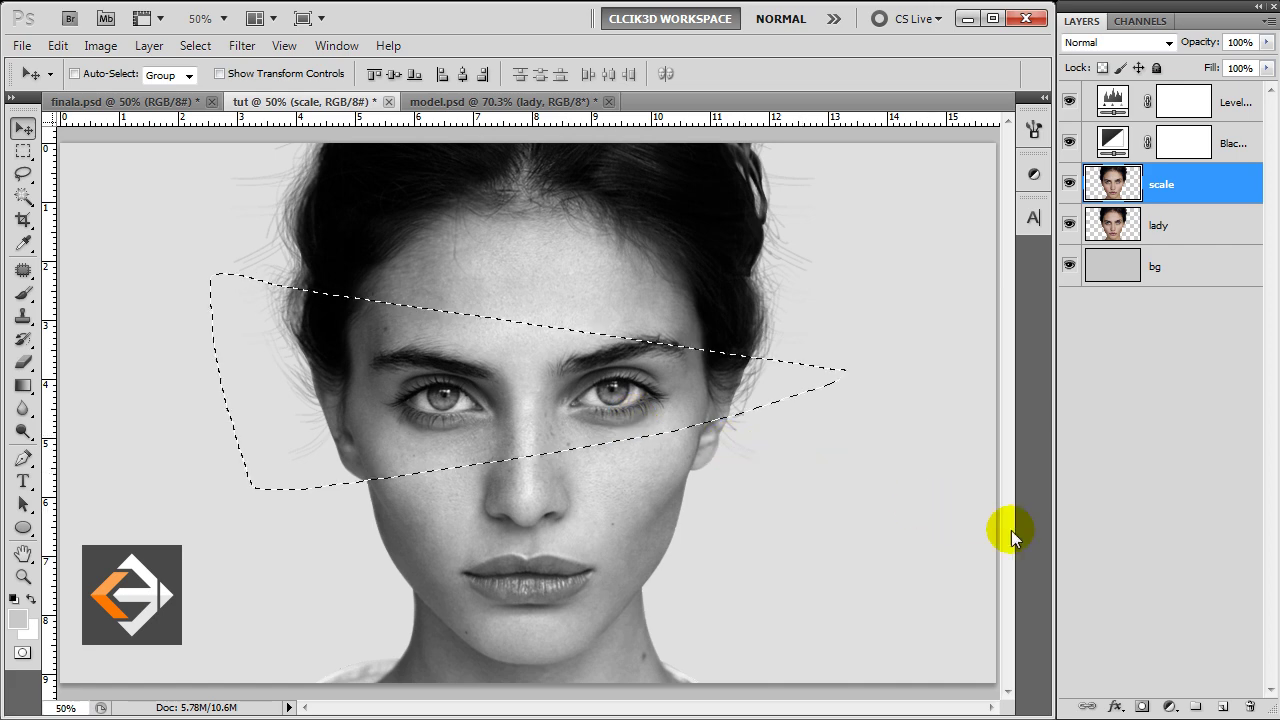
{"action": "left_click", "coordinate": [1143, 707]}
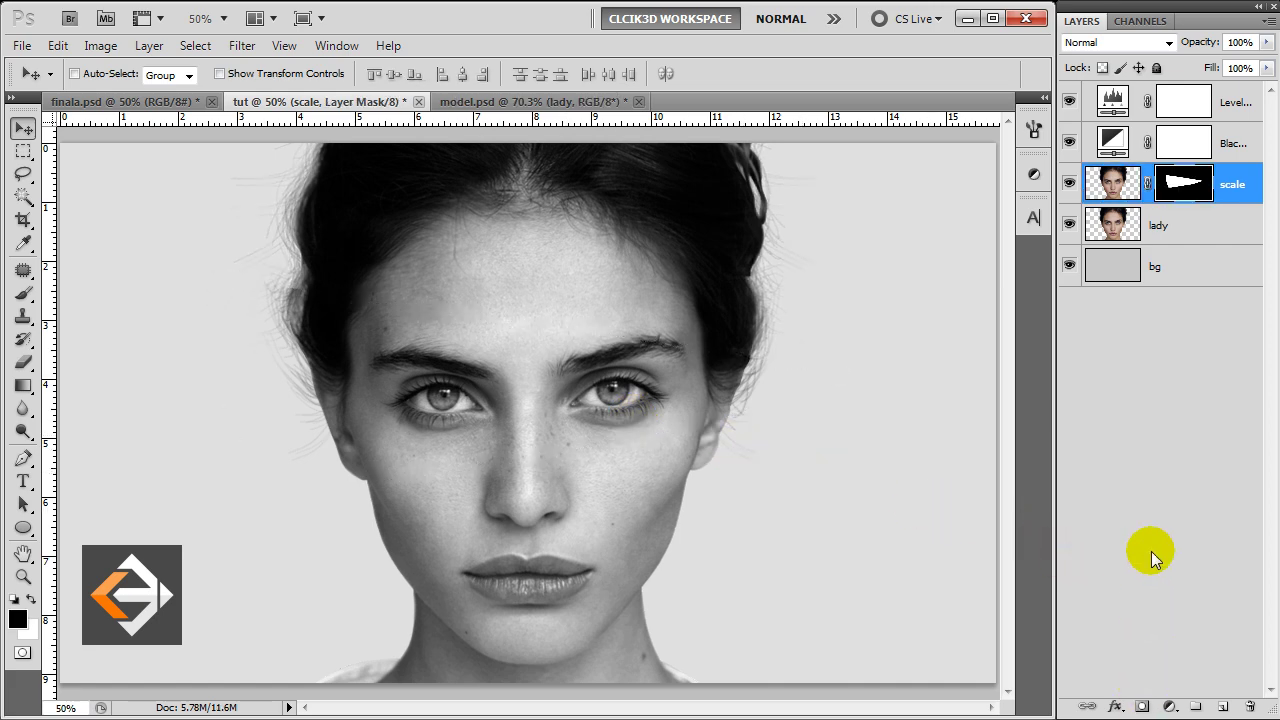
{"action": "left_click", "coordinate": [1147, 190]}
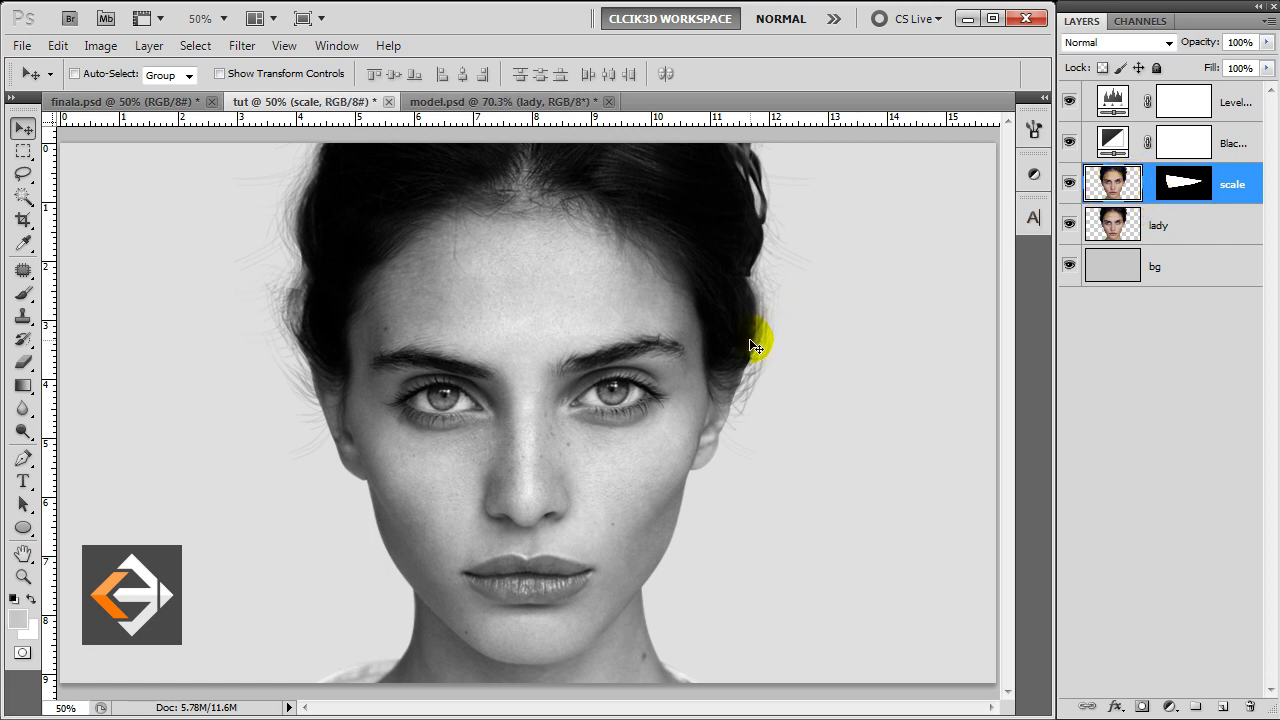
{"action": "key", "text": "ctrl+t"}
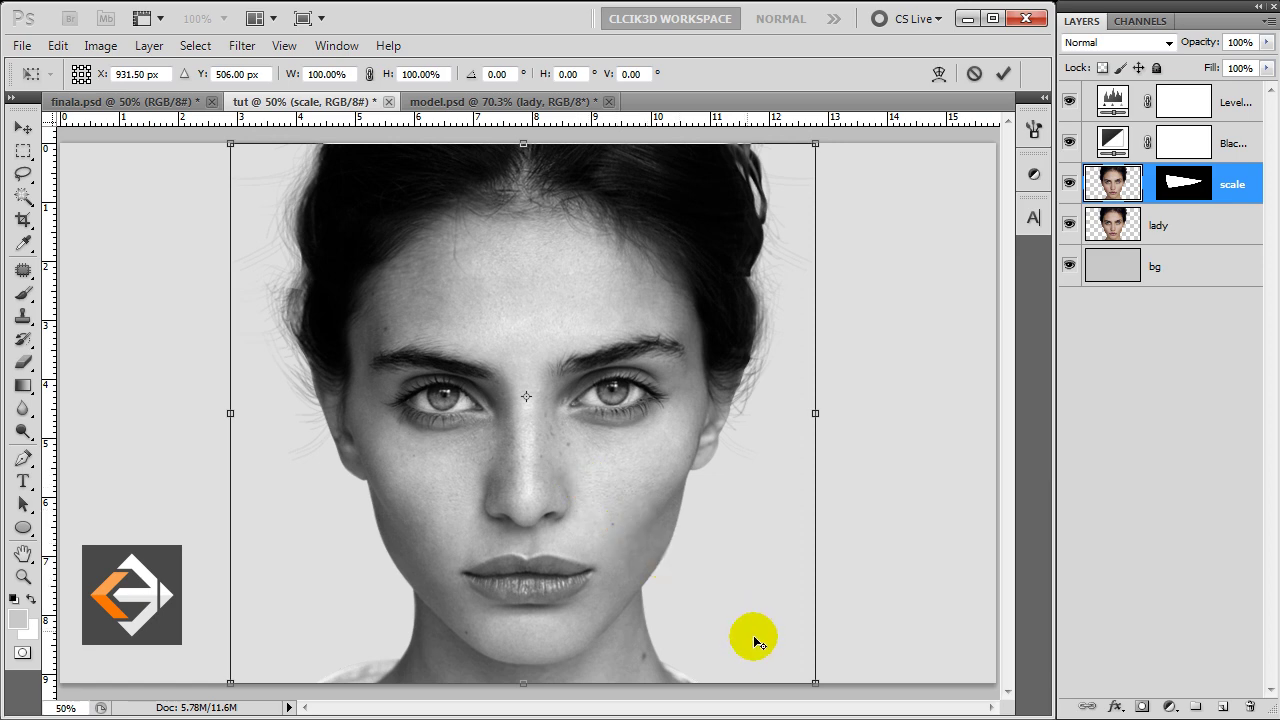
Step: Scale the eye-strip portrait up to about 130% inside its fixed mask
{"action": "left_click_drag", "start_coordinate": [810, 683], "coordinate": [932, 716]}
{"action": "key", "text": "Return"}
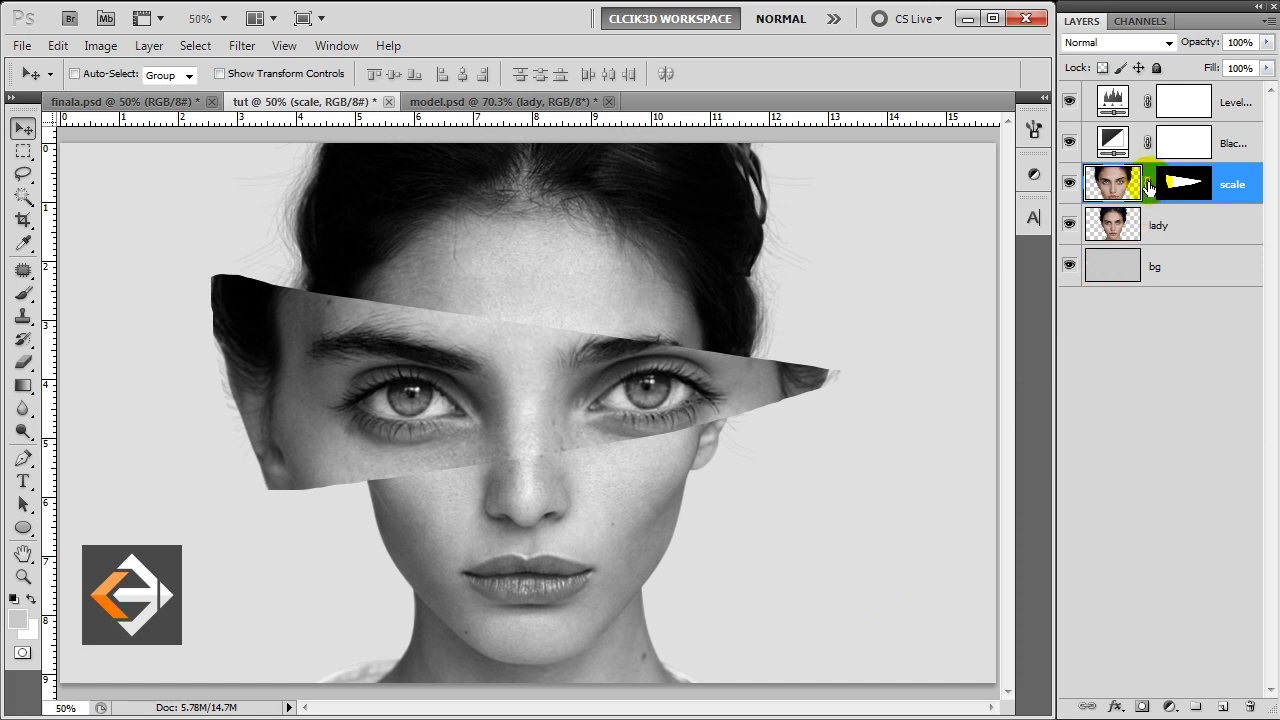
{"action": "left_click", "coordinate": [1189, 239]}
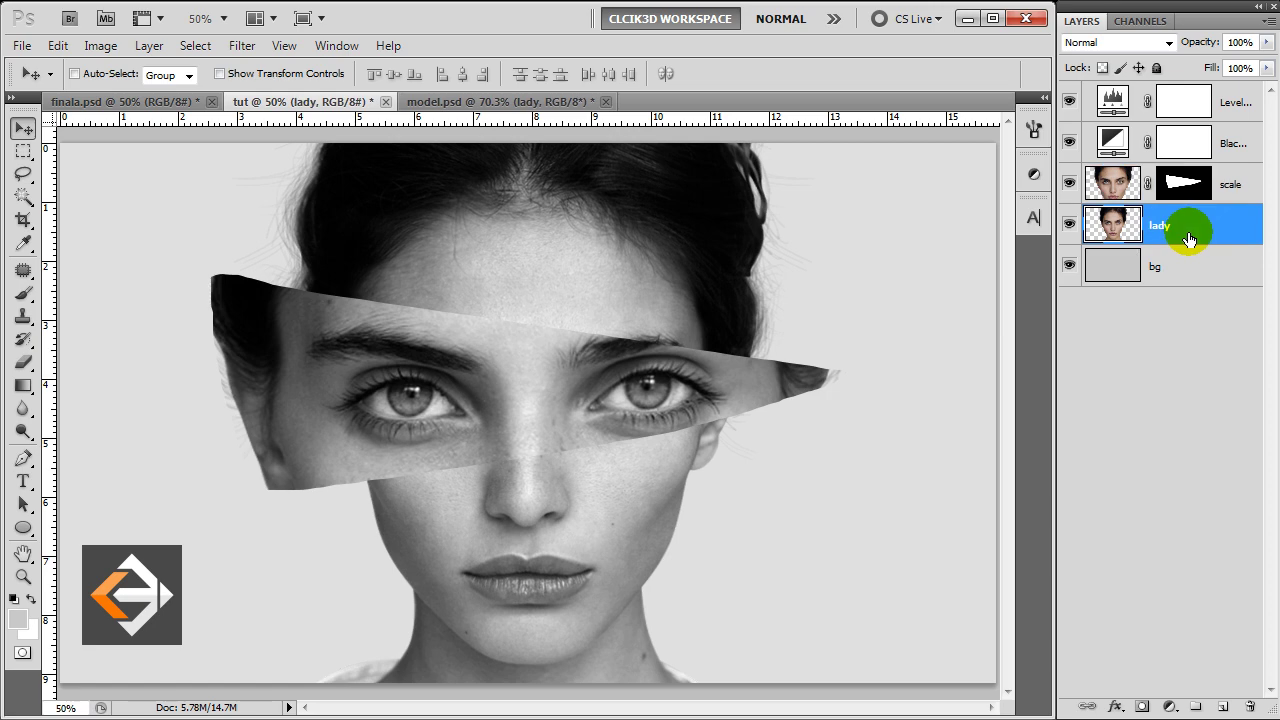
Step: Add a new empty layer named 'shadow' above lady
{"action": "left_click", "coordinate": [1222, 706]}
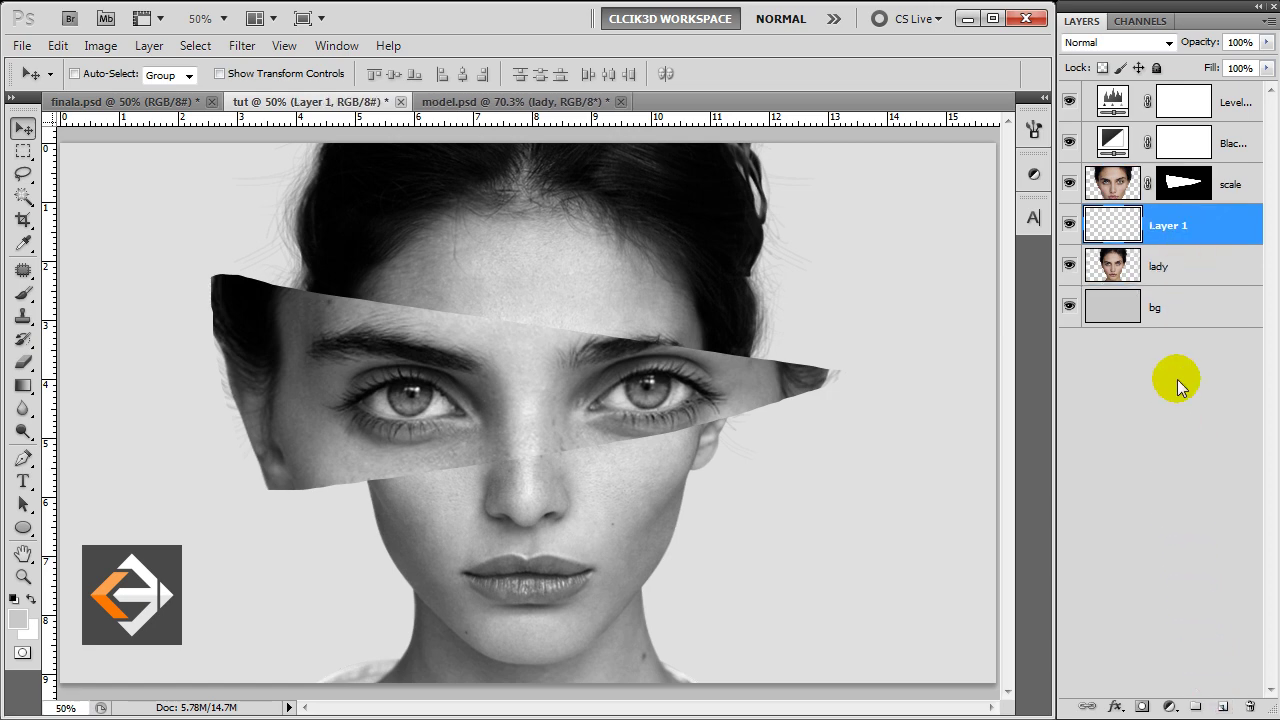
{"action": "double_click", "coordinate": [1168, 226]}
{"action": "type", "text": "shadow"}
{"action": "left_click", "coordinate": [1165, 230]}
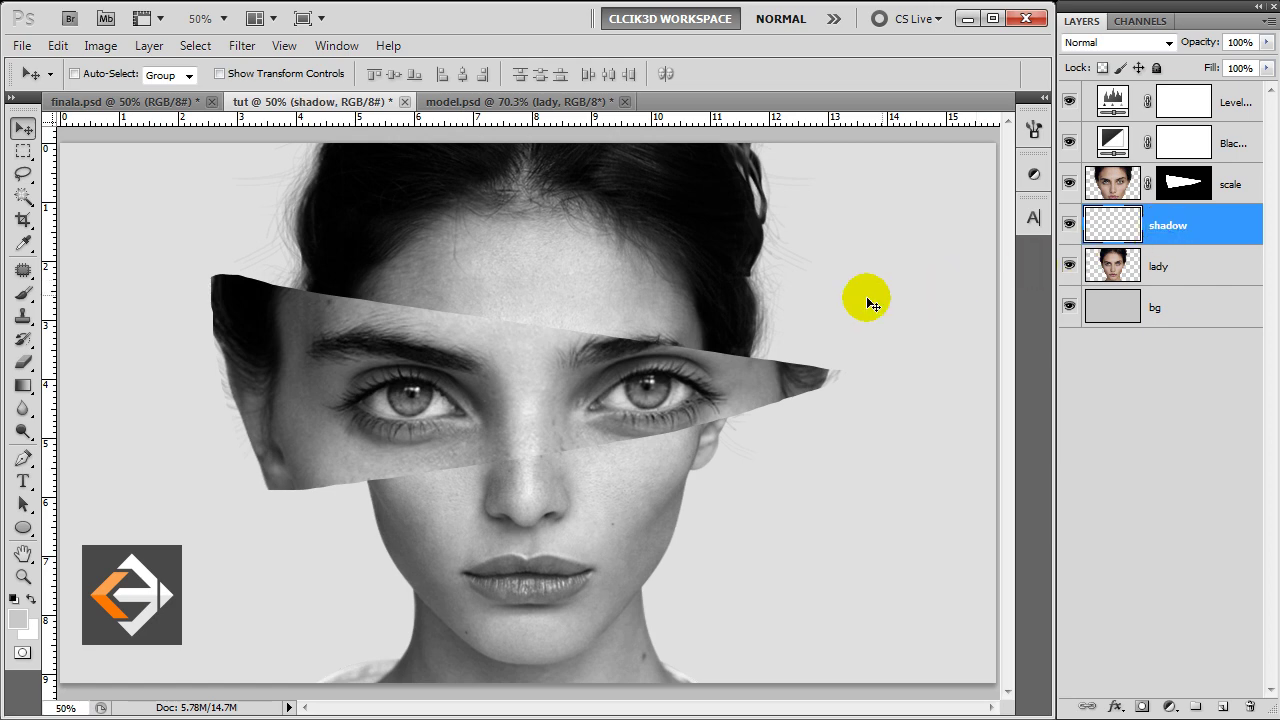
Step: Paint soft black shadow with a 100 px soft round brush along the strip's lower-left edge
{"action": "left_click", "coordinate": [24, 292]}
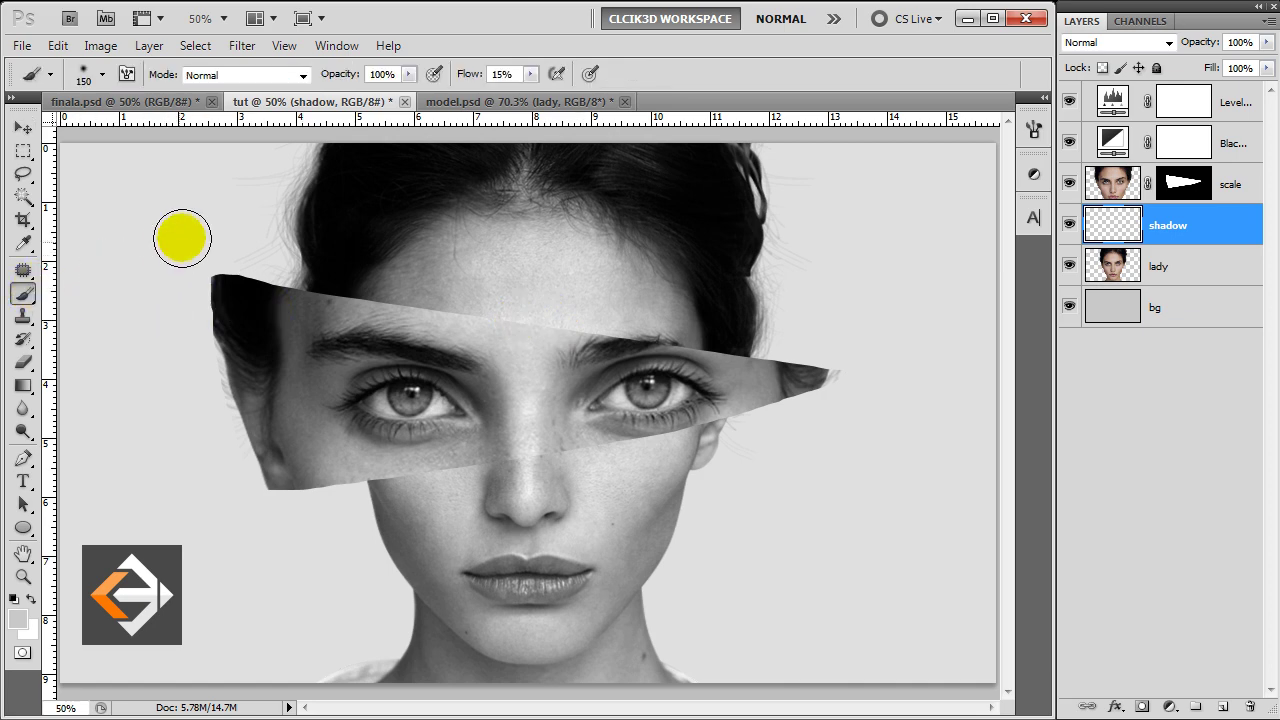
{"action": "right_click", "coordinate": [196, 222]}
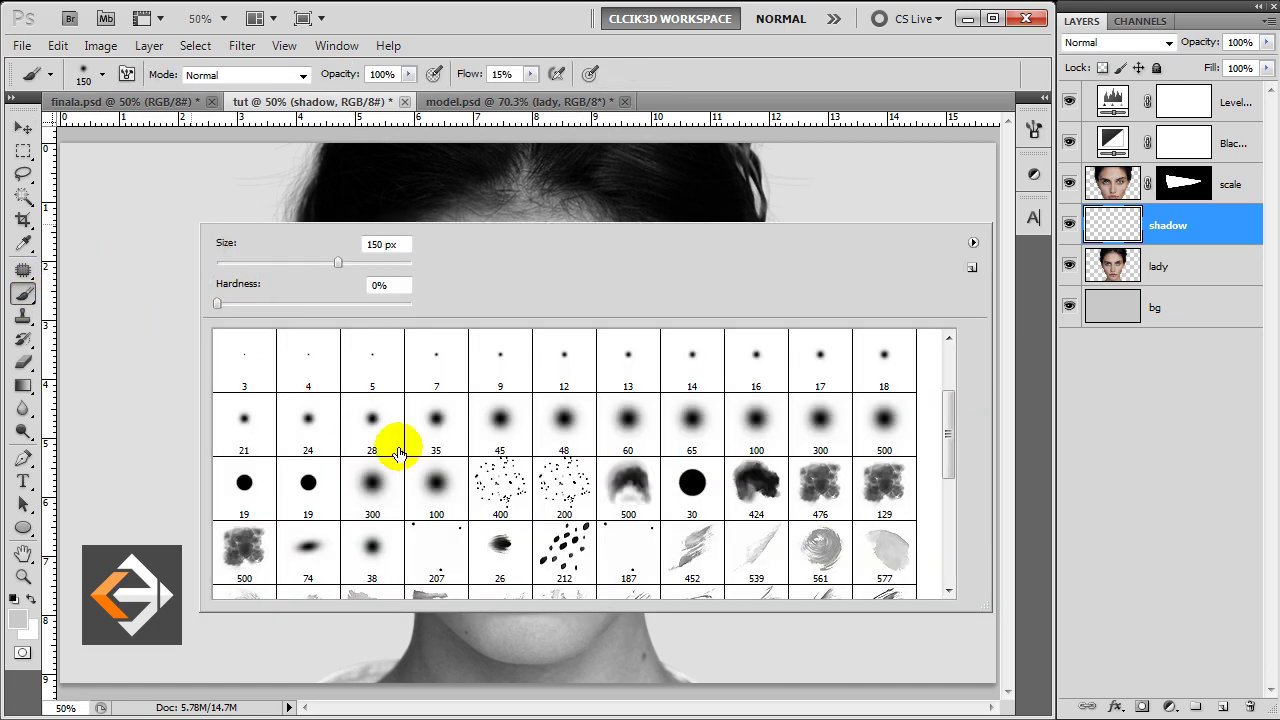
{"action": "double_click", "coordinate": [430, 478]}
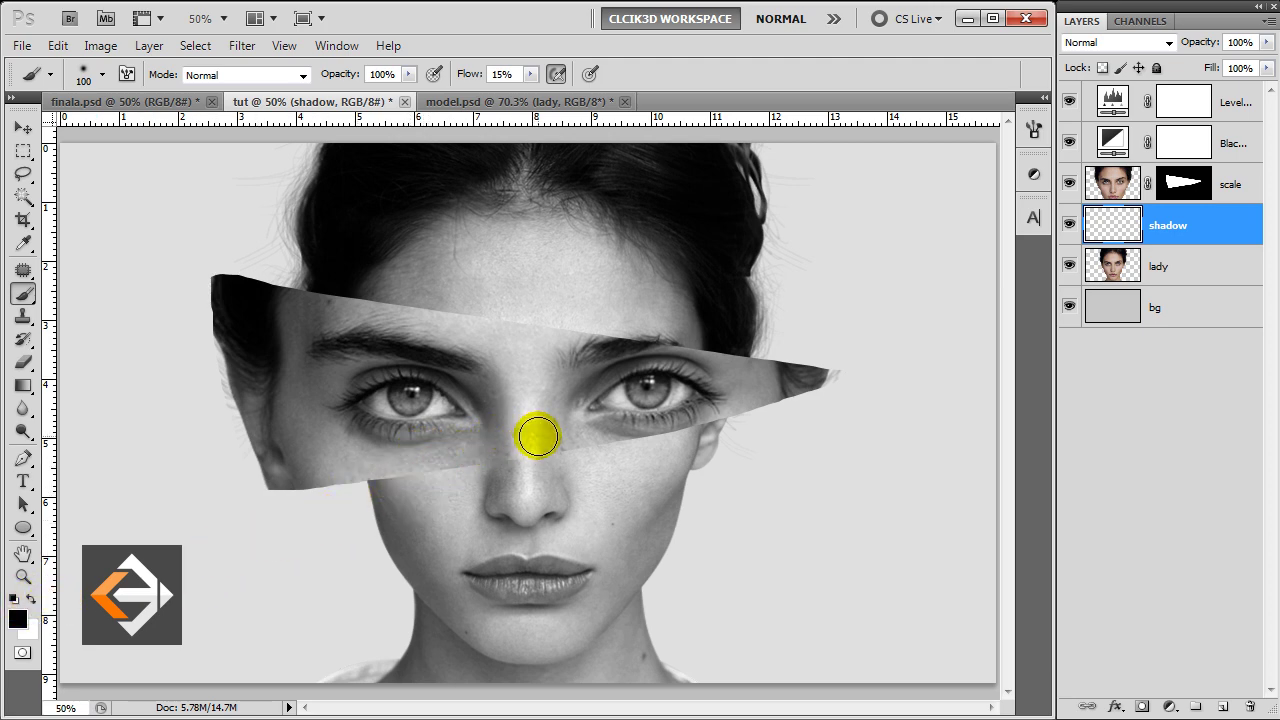
{"action": "left_click", "coordinate": [541, 437]}
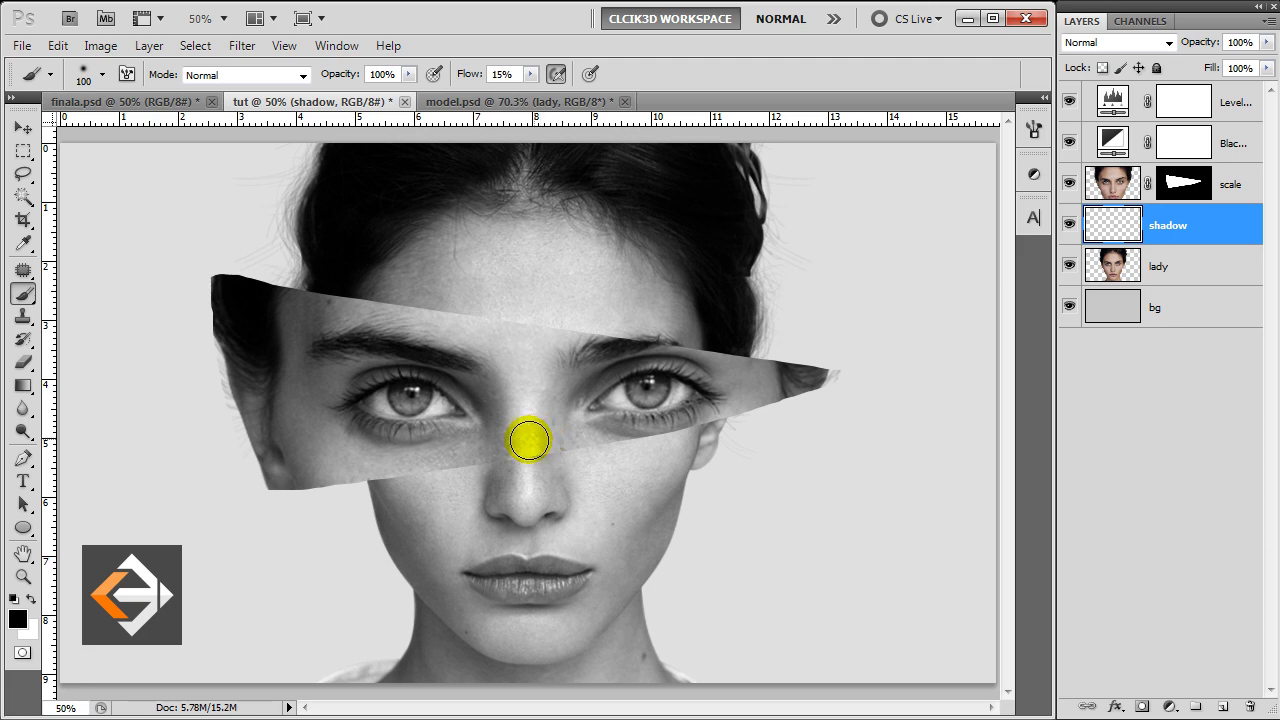
{"action": "left_click", "coordinate": [355, 476], "text": "shift"}
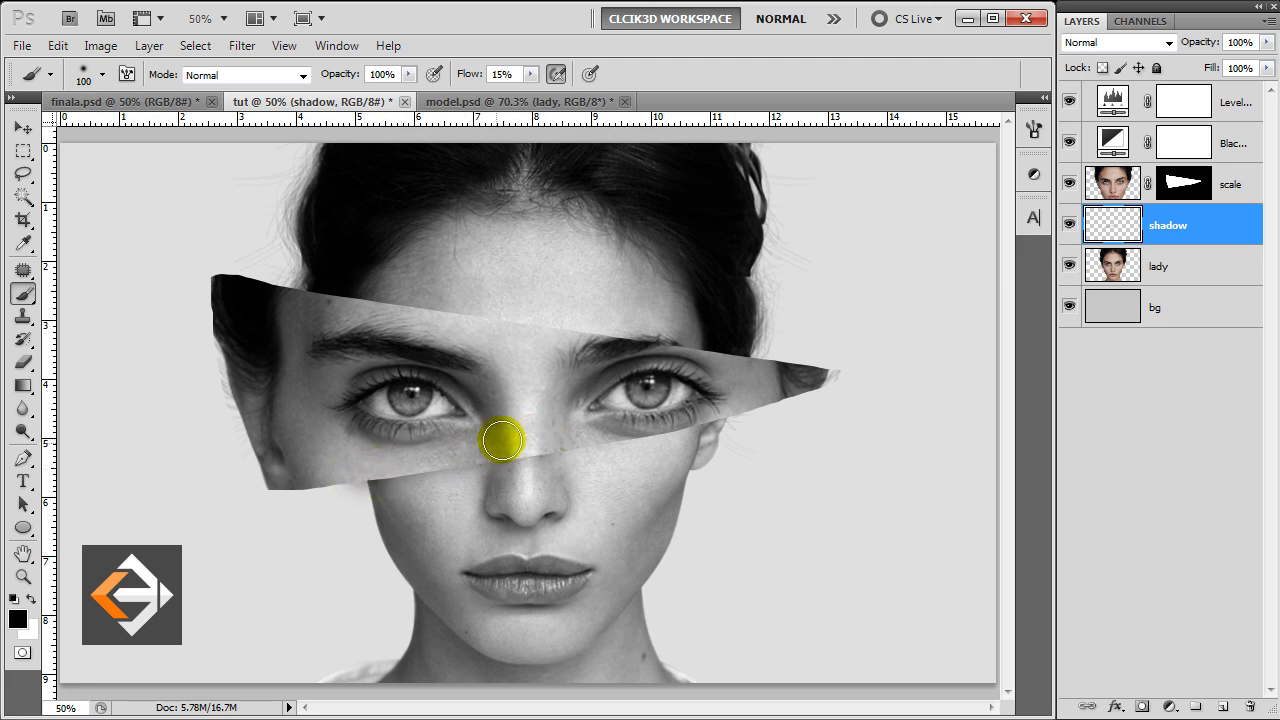
{"action": "left_click", "coordinate": [527, 435], "text": "shift"}
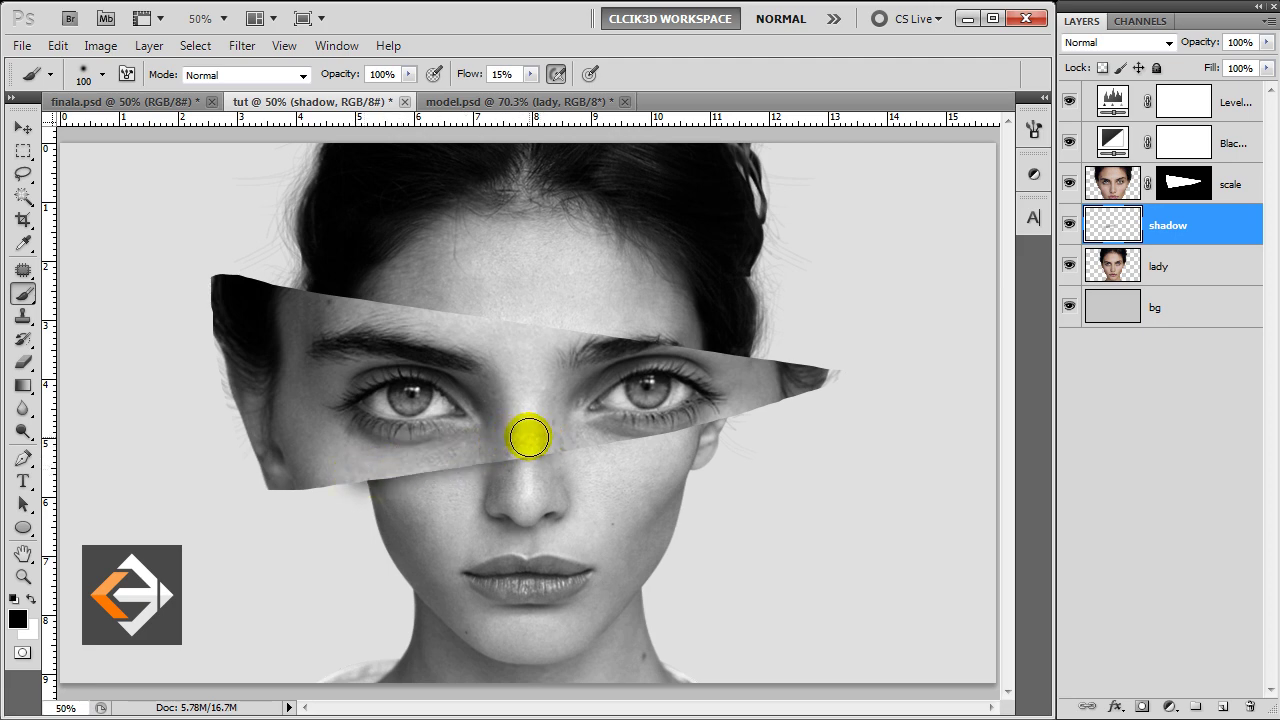
{"action": "left_click", "coordinate": [351, 489], "text": "shift"}
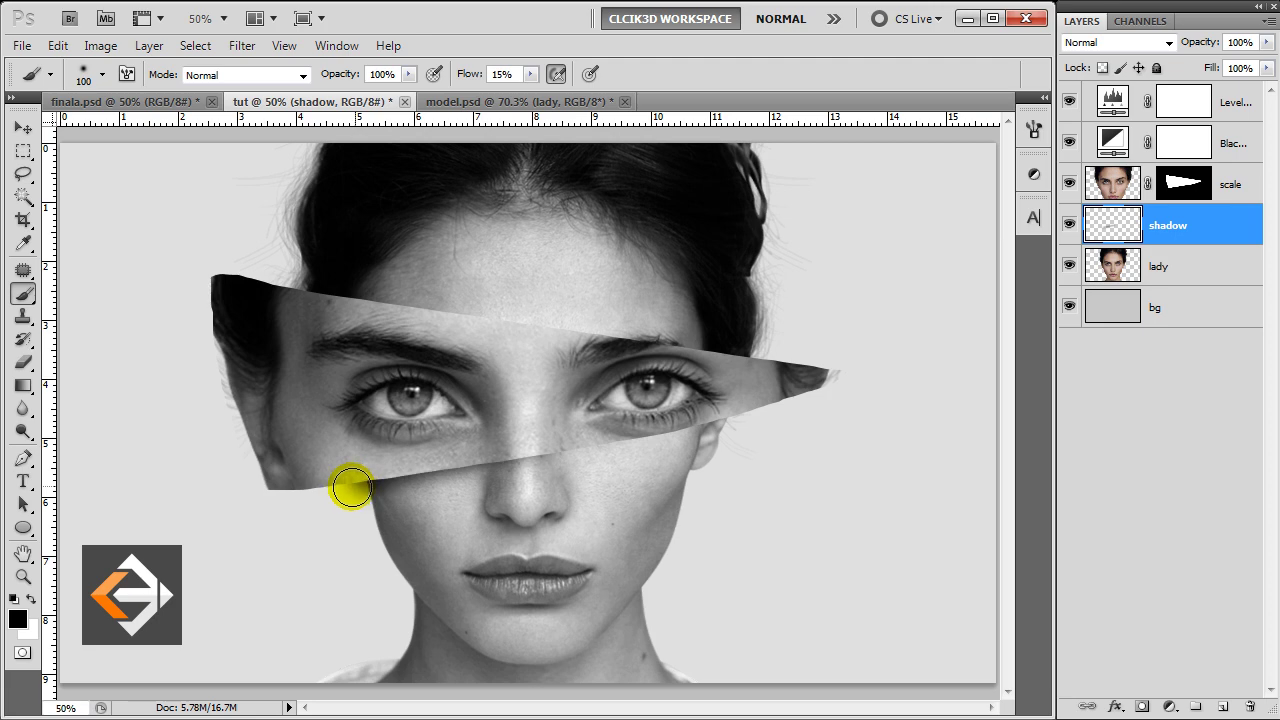
{"action": "left_click", "coordinate": [526, 437], "text": "shift"}
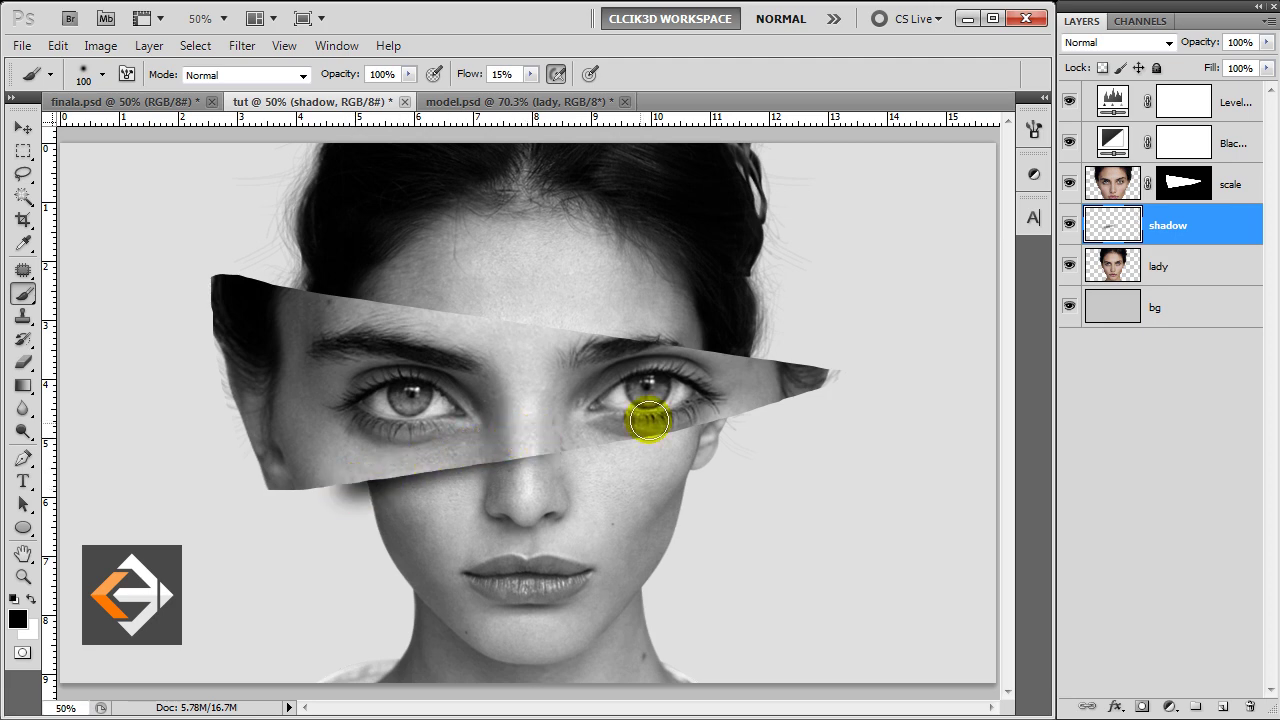
Step: Paint more shadow beneath the right eye, across the nose bridge and toward the brow
{"action": "left_click_drag", "start_coordinate": [740, 401], "coordinate": [604, 424]}
{"action": "left_click", "coordinate": [749, 400], "text": "shift"}
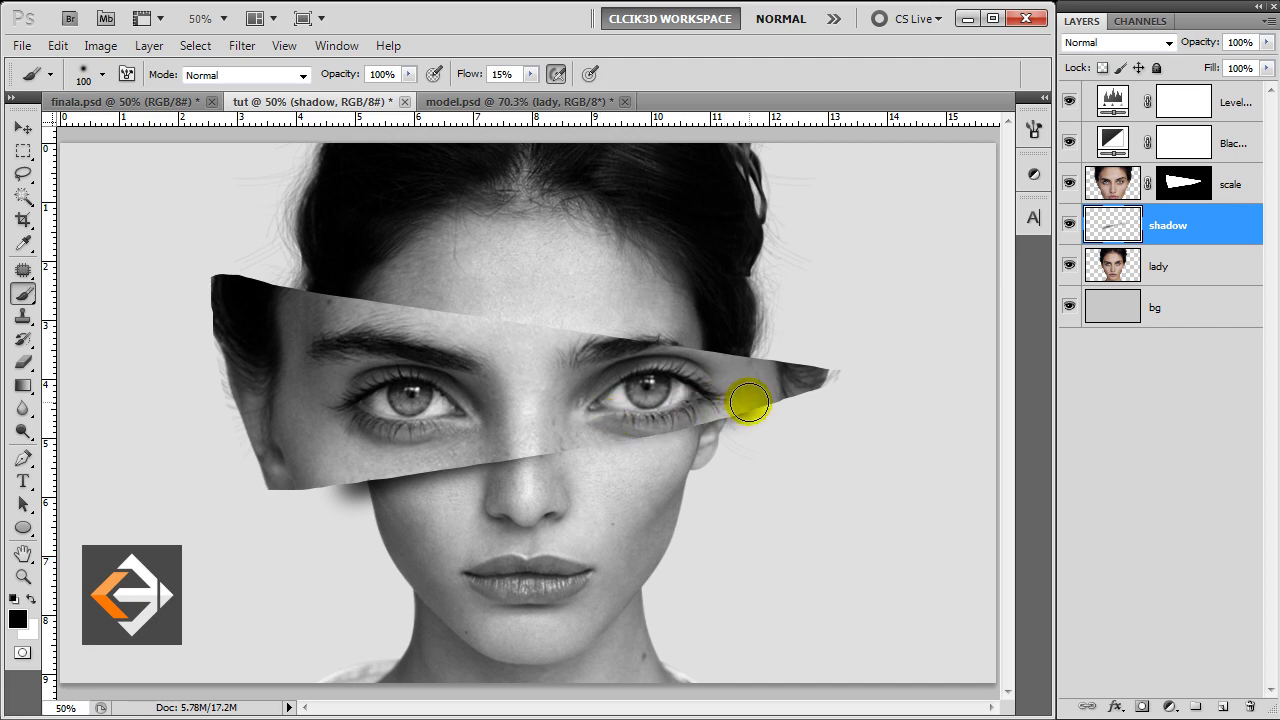
{"action": "left_click", "coordinate": [607, 422], "text": "shift"}
{"action": "left_click", "coordinate": [745, 405], "text": "shift"}
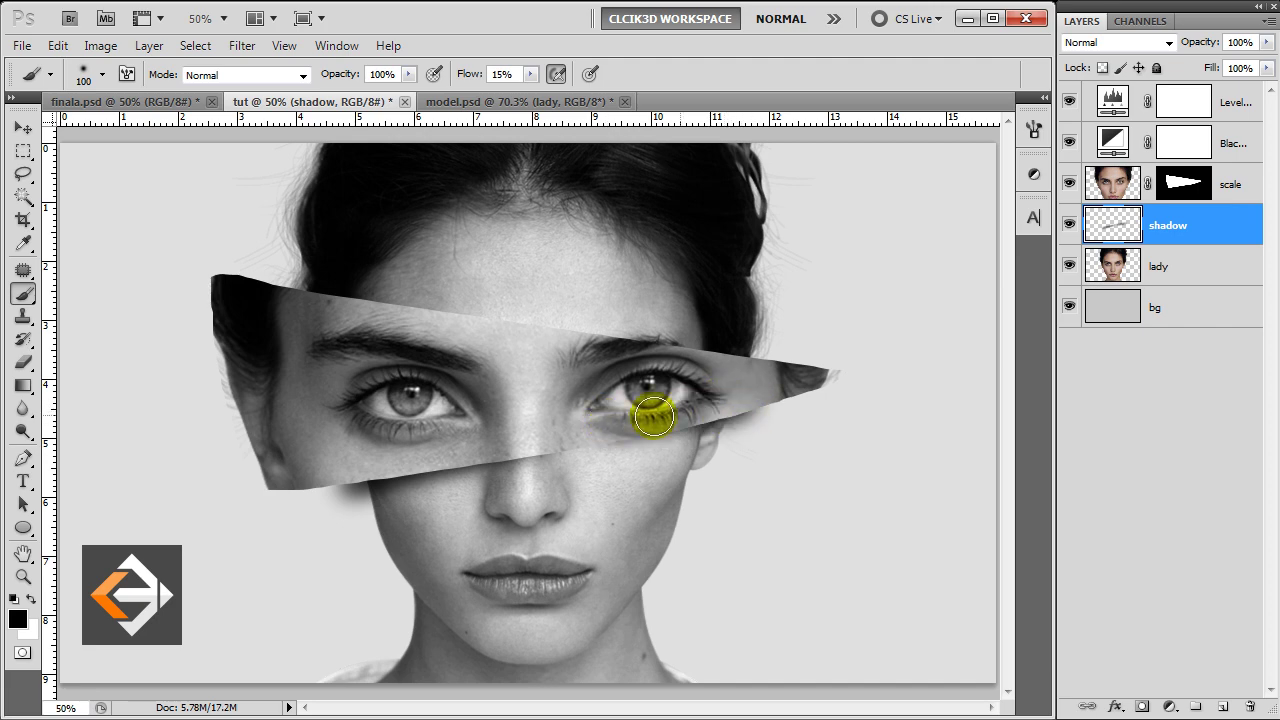
{"action": "left_click", "coordinate": [588, 428], "text": "shift"}
{"action": "mouse_move", "coordinate": [588, 428]}
{"action": "left_mouse_down"}
{"action": "mouse_move", "coordinate": [563, 431]}
{"action": "mouse_move", "coordinate": [706, 416]}
{"action": "mouse_move", "coordinate": [766, 391]}
{"action": "mouse_move", "coordinate": [394, 443]}
{"action": "mouse_move", "coordinate": [430, 443]}
{"action": "mouse_move", "coordinate": [329, 309]}
{"action": "mouse_move", "coordinate": [708, 370]}
{"action": "left_mouse_up"}
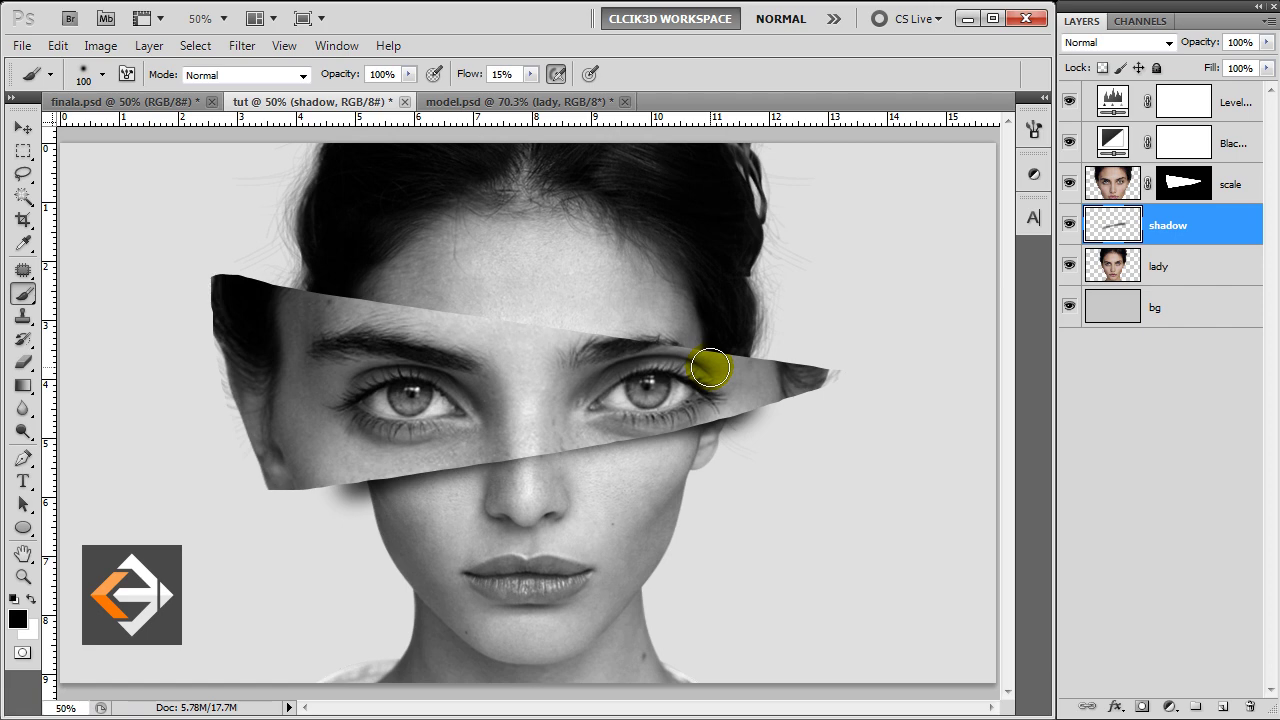
{"action": "mouse_move", "coordinate": [440, 322]}
{"action": "left_mouse_down"}
{"action": "mouse_move", "coordinate": [471, 331]}
{"action": "mouse_move", "coordinate": [371, 349]}
{"action": "mouse_move", "coordinate": [277, 309]}
{"action": "mouse_move", "coordinate": [269, 291]}
{"action": "mouse_move", "coordinate": [288, 310]}
{"action": "left_mouse_up"}
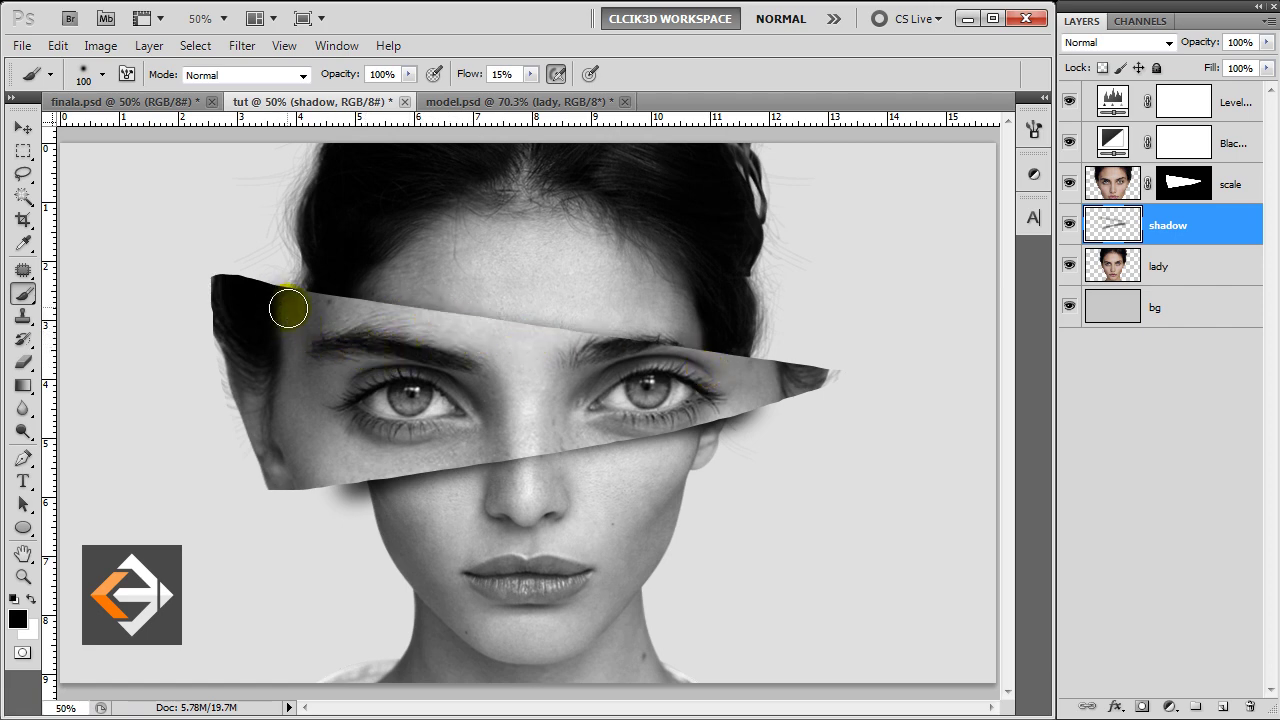
Step: Delete all shadow outside the woman's silhouette using an inverted lady-layer selection
{"action": "key", "text": "v"}
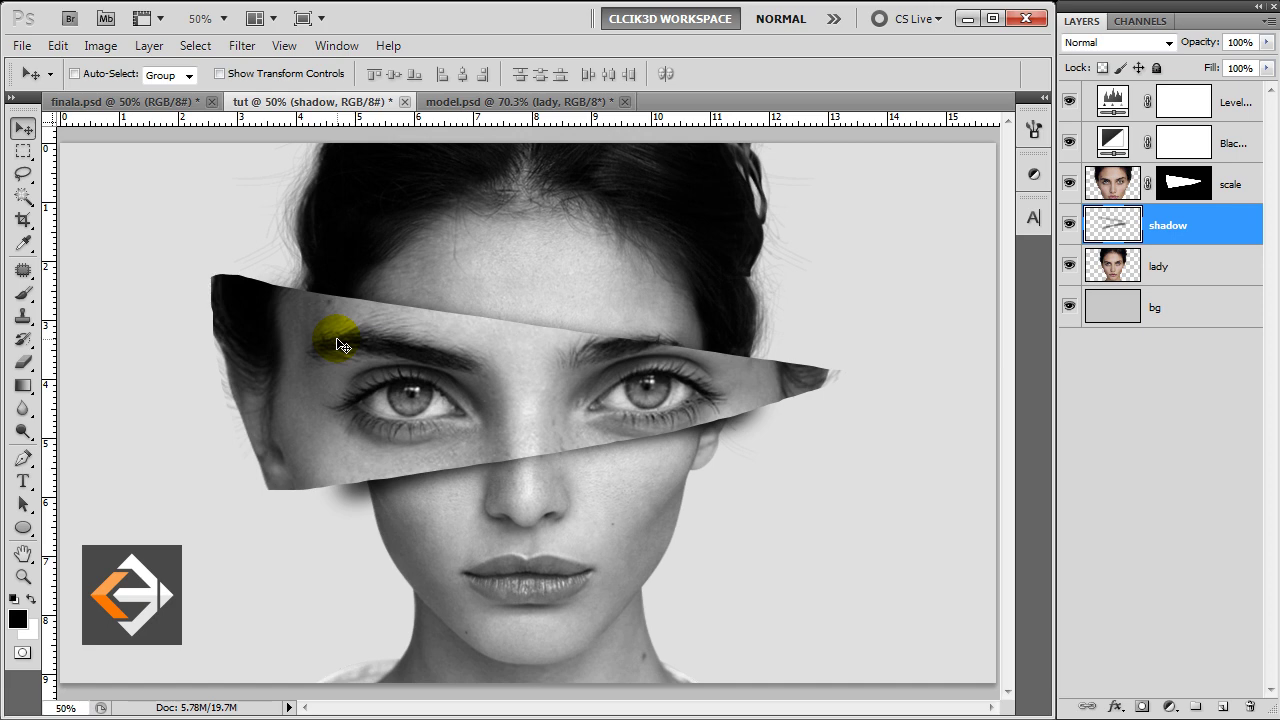
{"action": "left_click", "coordinate": [1108, 268], "text": "ctrl"}
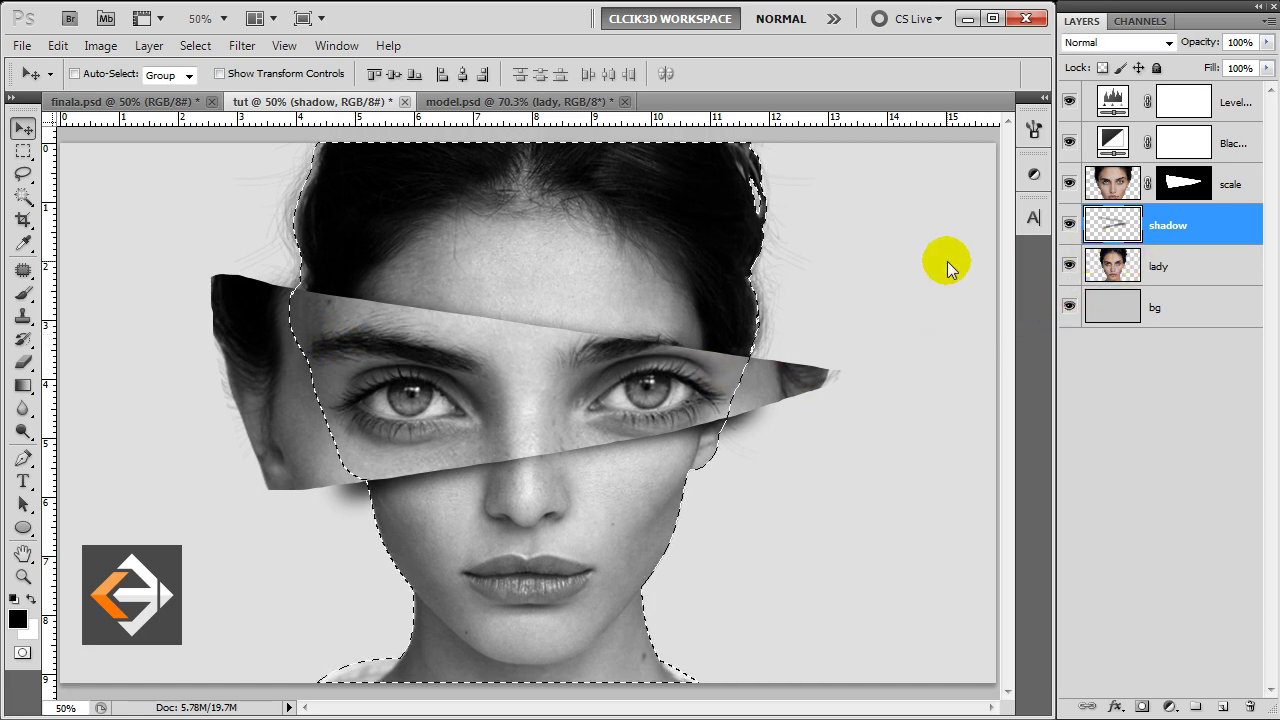
{"action": "key", "text": "ctrl+shift+i"}
{"action": "key", "text": "Delete"}
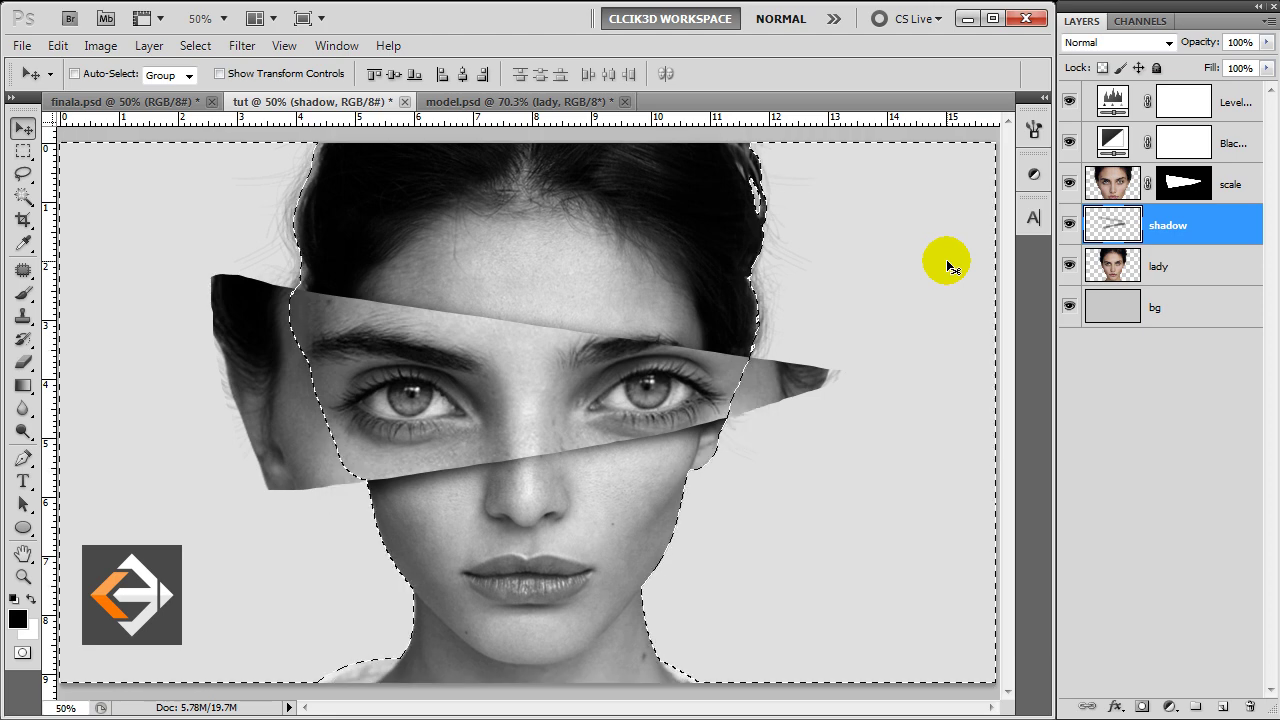
{"action": "key", "text": "ctrl+d"}
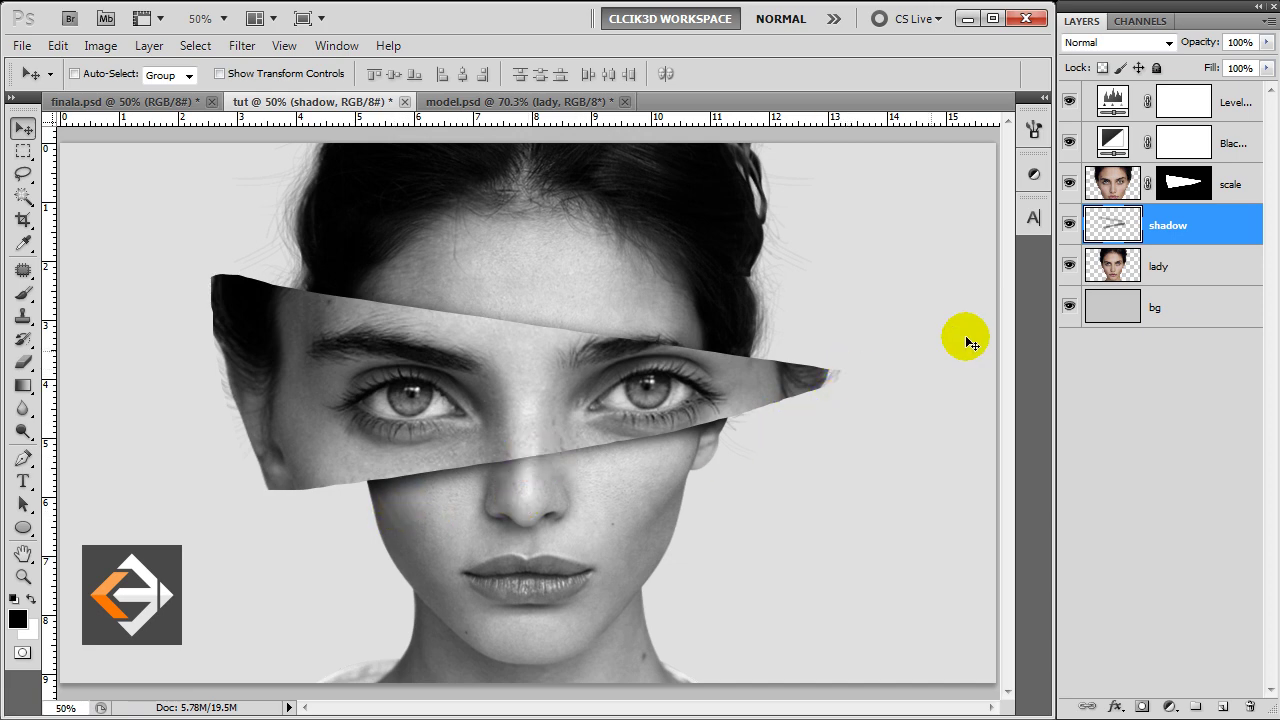
{"action": "left_click", "coordinate": [1238, 104]}
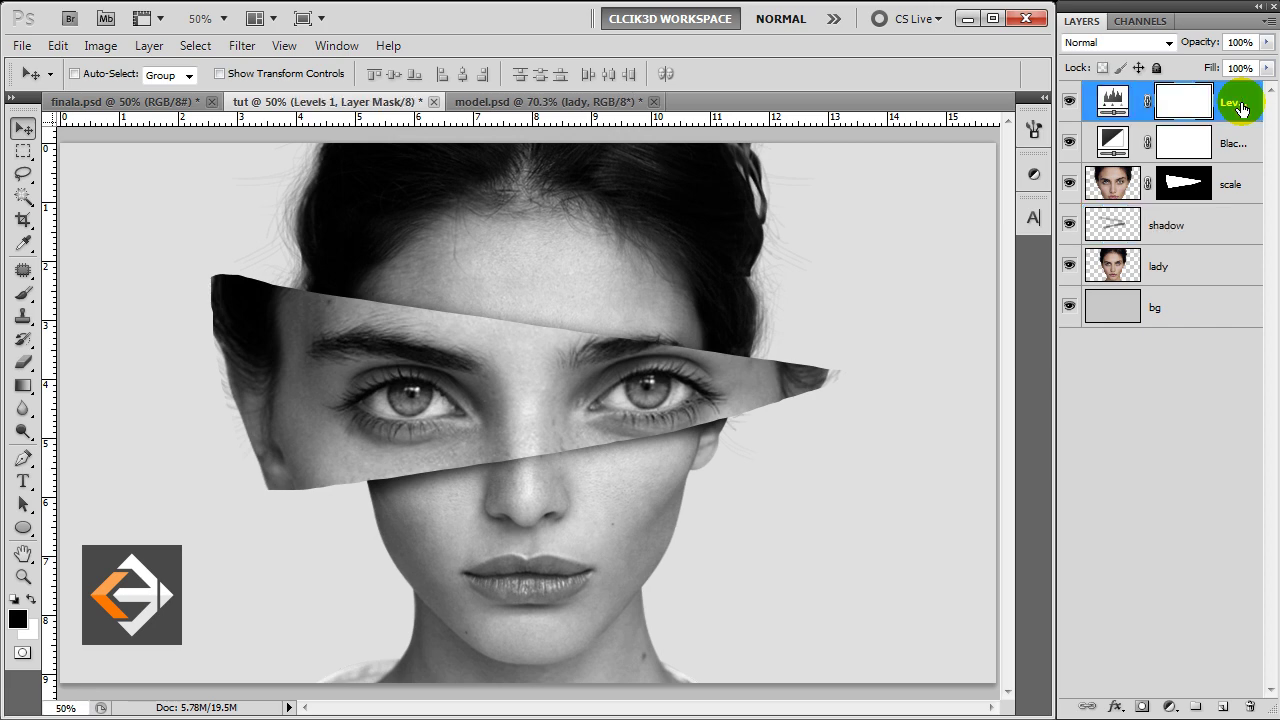
Step: Add a new layer at the top of the stack named 'overlay'
{"action": "left_click", "coordinate": [1223, 707]}
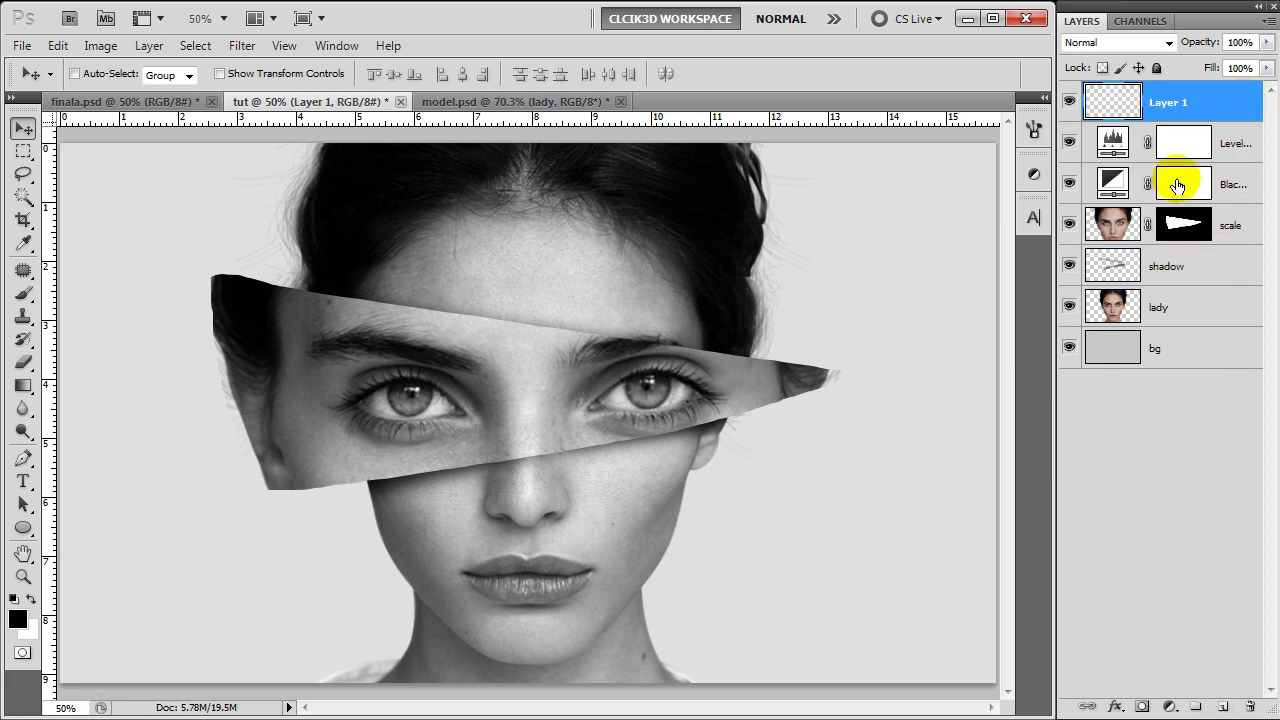
{"action": "left_click", "coordinate": [1172, 116]}
{"action": "double_click", "coordinate": [1173, 104]}
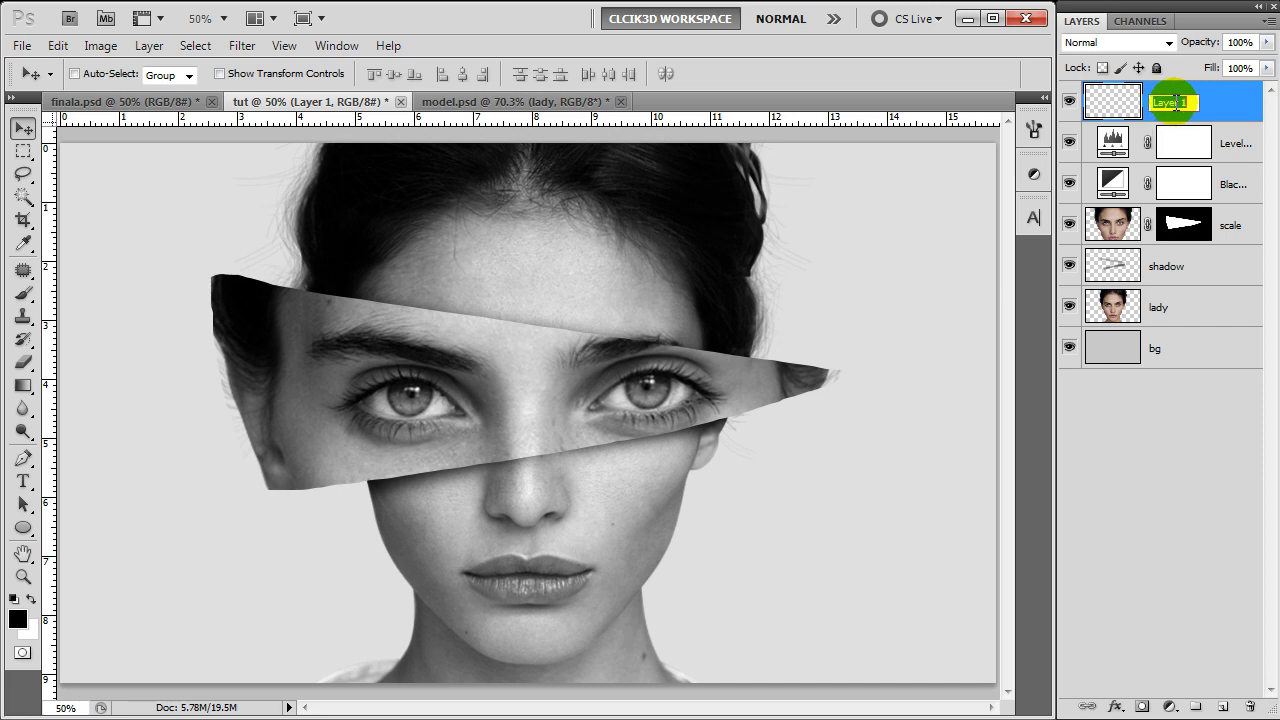
{"action": "type", "text": "overlay"}
{"action": "key", "text": "Return"}
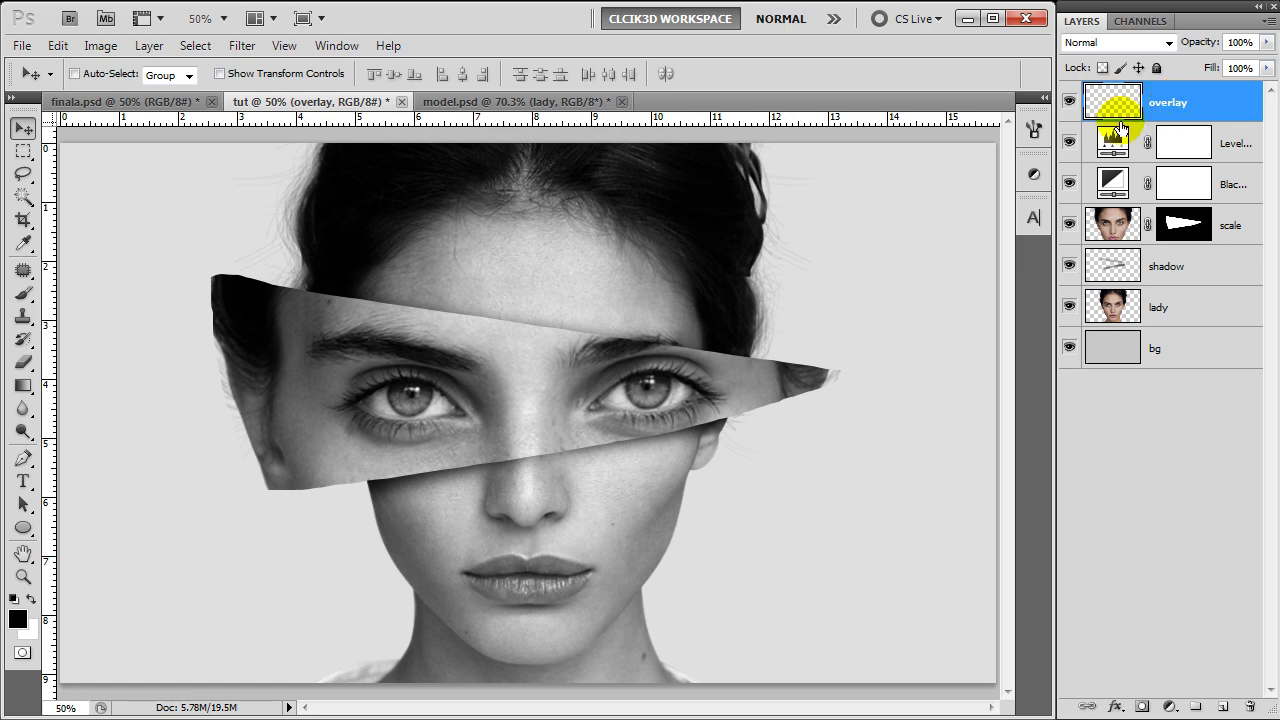
Step: Fill the overlay layer with 50% gray and set its blend mode to Overlay
{"action": "key", "text": "shift+F5"}
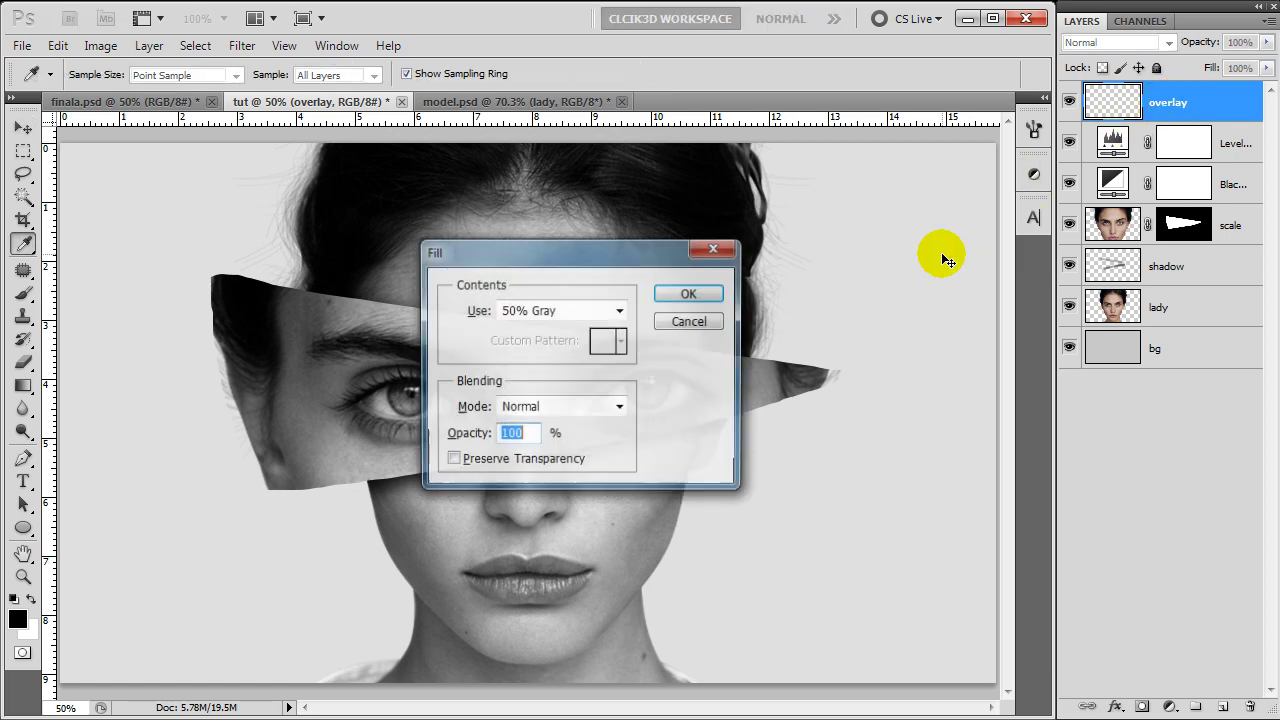
{"action": "left_click", "coordinate": [692, 296]}
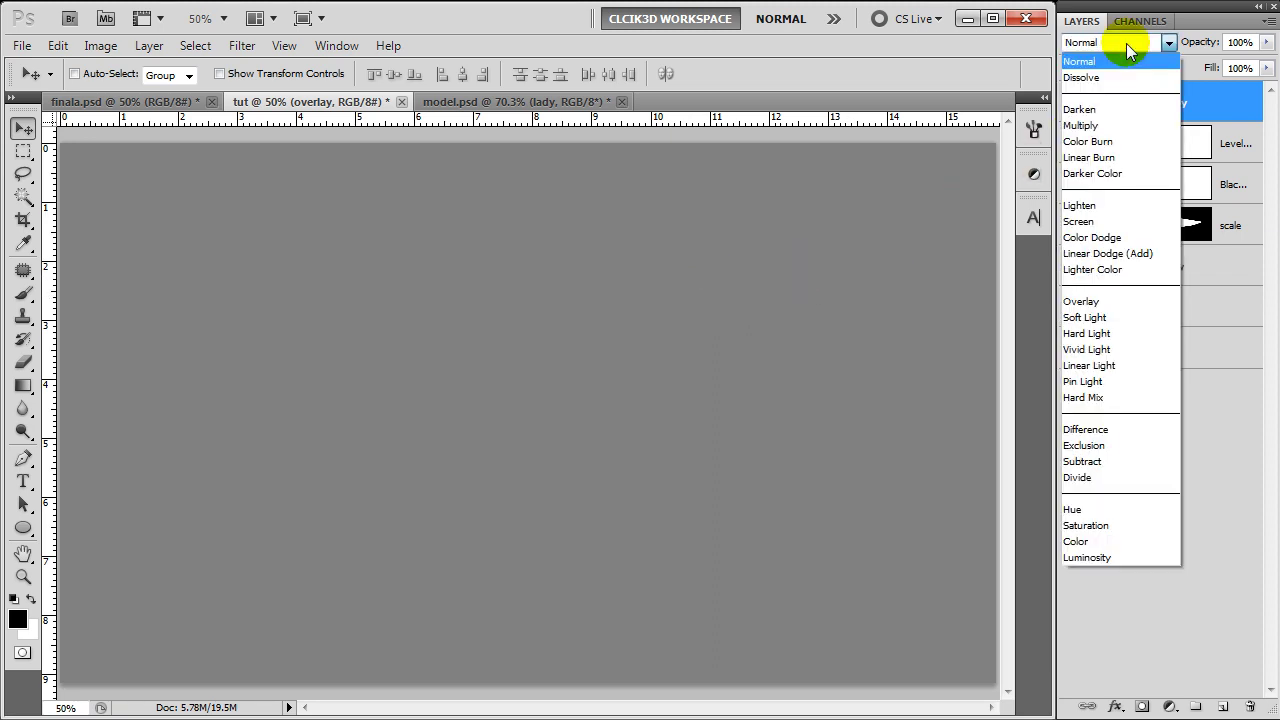
{"action": "left_click", "coordinate": [1083, 301]}
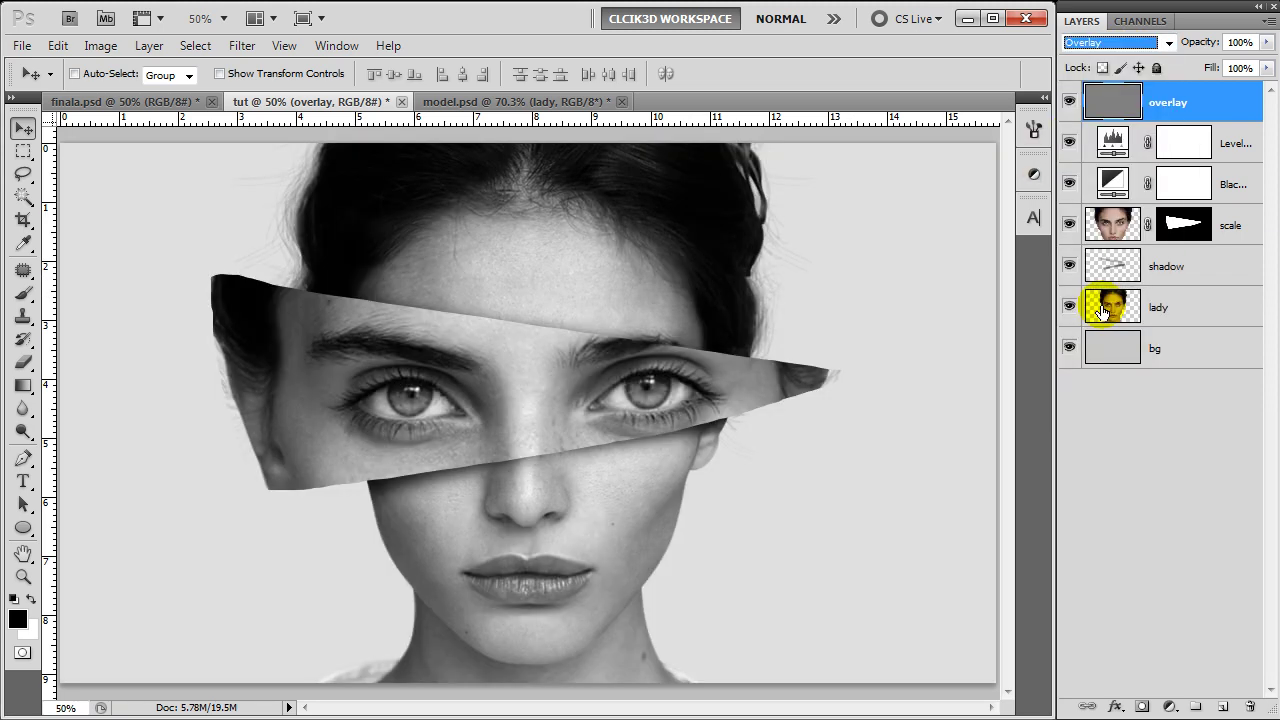
Step: Select the Burn tool (Midtones, 14% exposure)
{"action": "left_click", "coordinate": [21, 437]}
{"action": "right_click", "coordinate": [18, 439]}
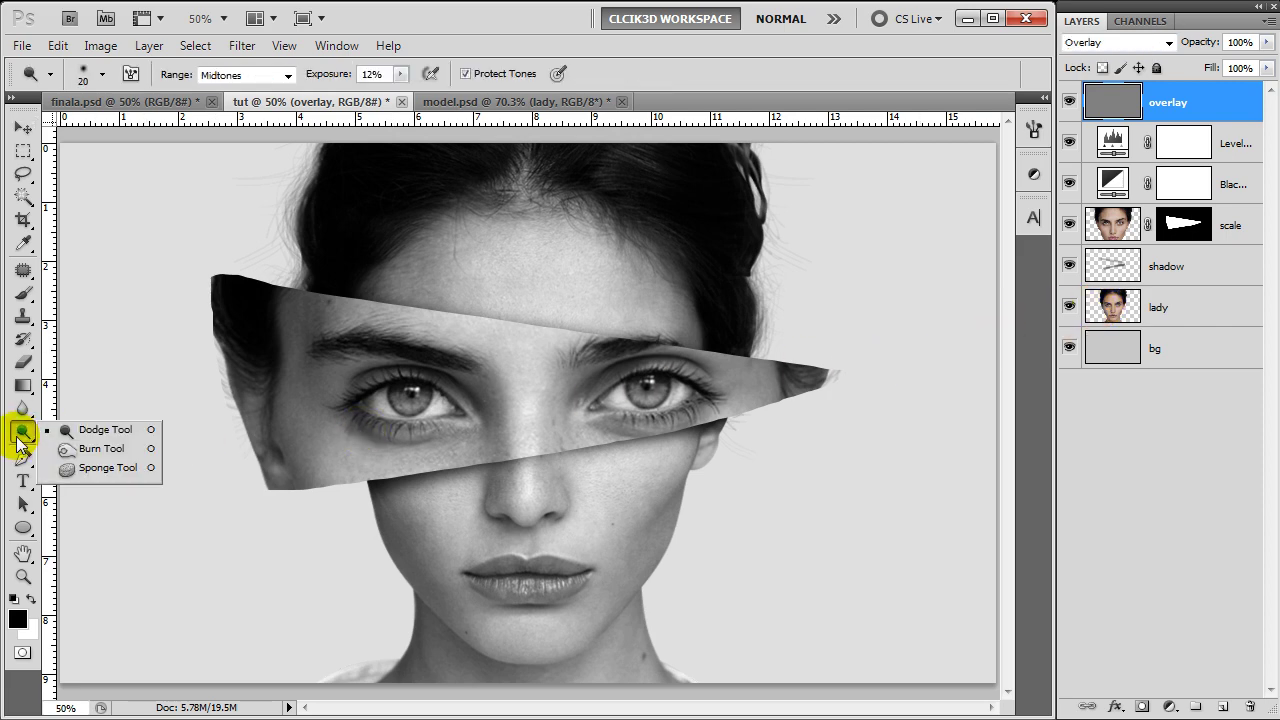
{"action": "left_click", "coordinate": [72, 449]}
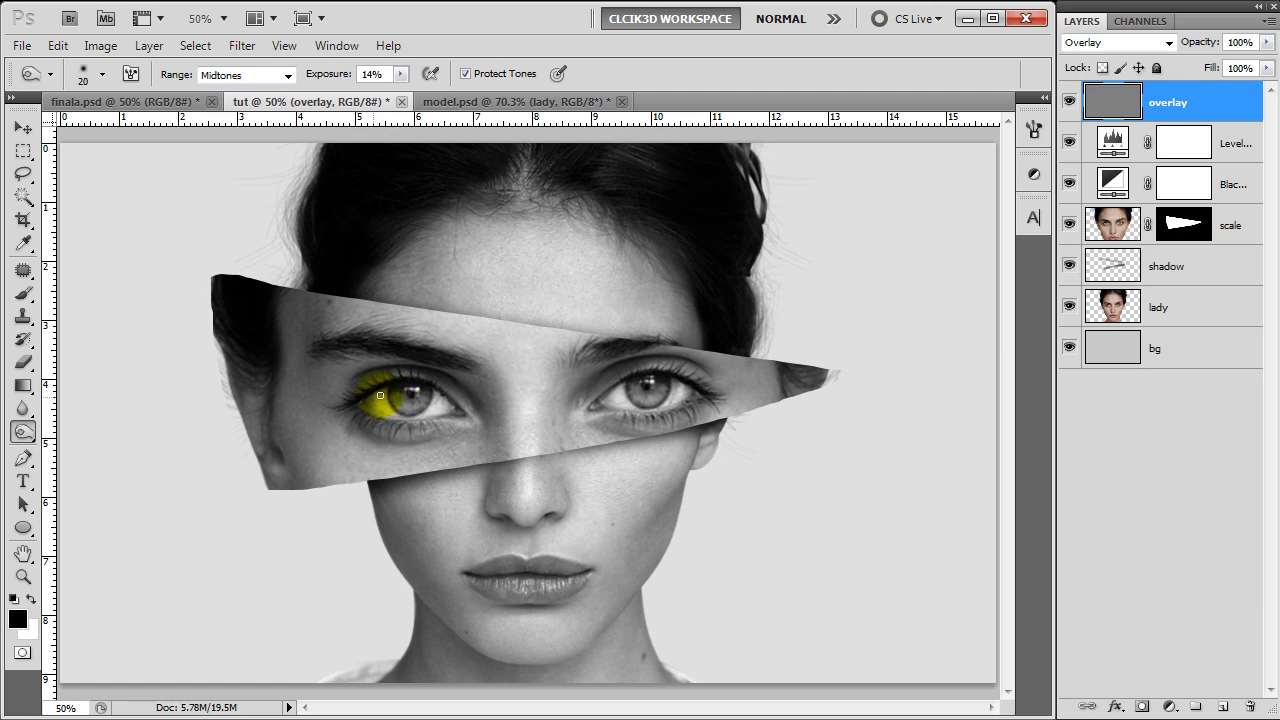
Step: Burn the irises, eye areas and eyebrows, adjusting the brush to size 30
{"action": "mouse_move", "coordinate": [392, 395]}
{"action": "left_mouse_down"}
{"action": "mouse_move", "coordinate": [415, 411]}
{"action": "mouse_move", "coordinate": [395, 383]}
{"action": "left_mouse_up"}
{"action": "key", "text": "]"}
{"action": "mouse_move", "coordinate": [651, 391]}
{"action": "left_mouse_down"}
{"action": "mouse_move", "coordinate": [663, 380]}
{"action": "mouse_move", "coordinate": [659, 395]}
{"action": "mouse_move", "coordinate": [628, 382]}
{"action": "mouse_move", "coordinate": [640, 386]}
{"action": "left_mouse_up"}
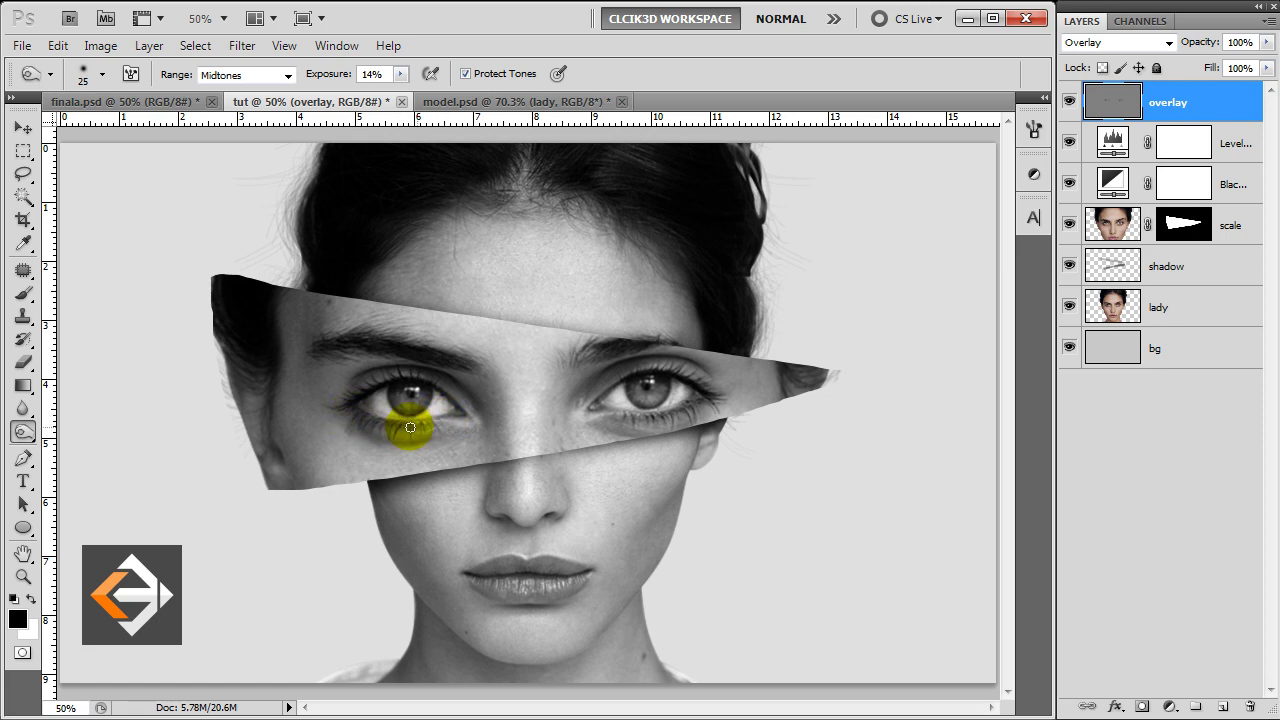
{"action": "key", "text": "bracketright"}
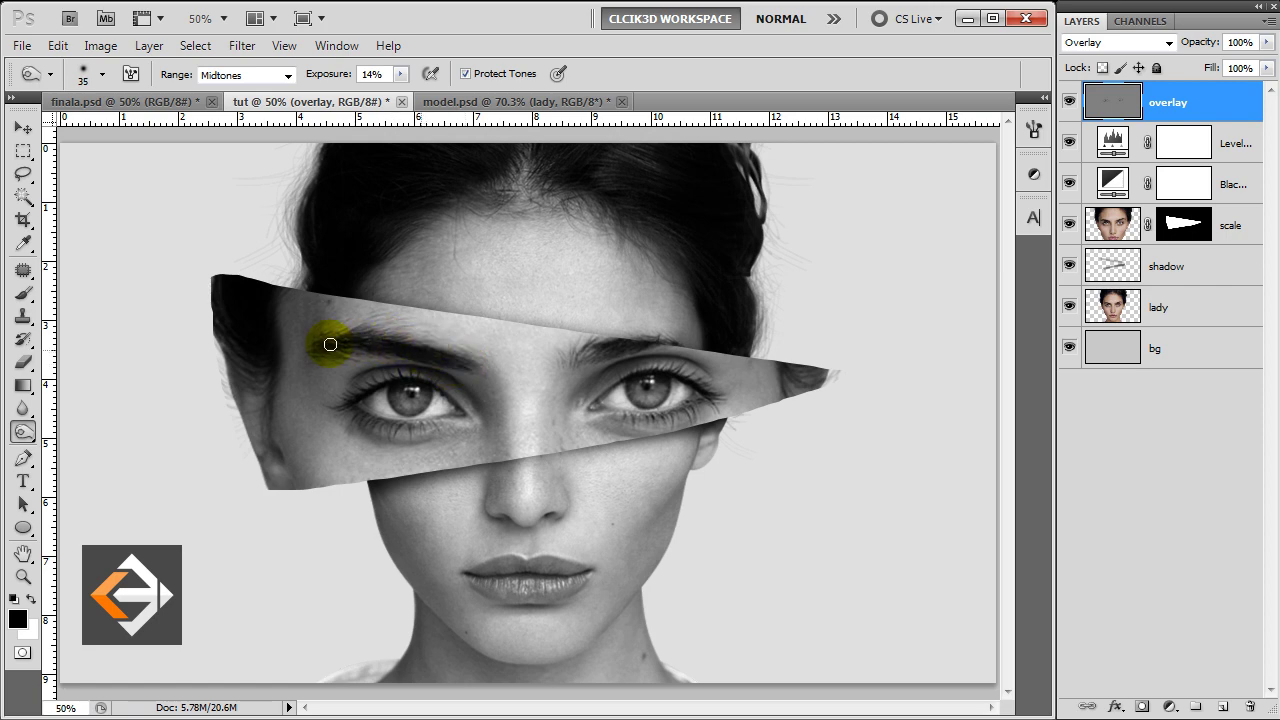
{"action": "key", "text": "bracketleft"}
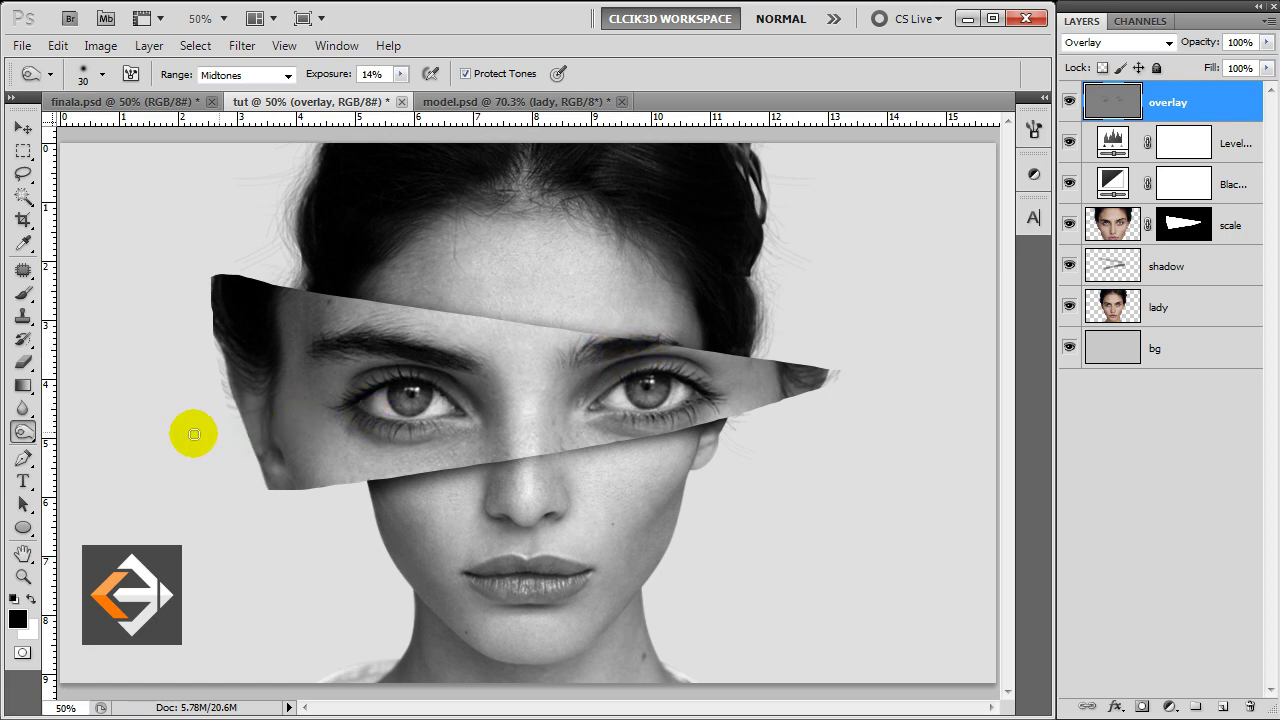
{"action": "right_click", "coordinate": [22, 436]}
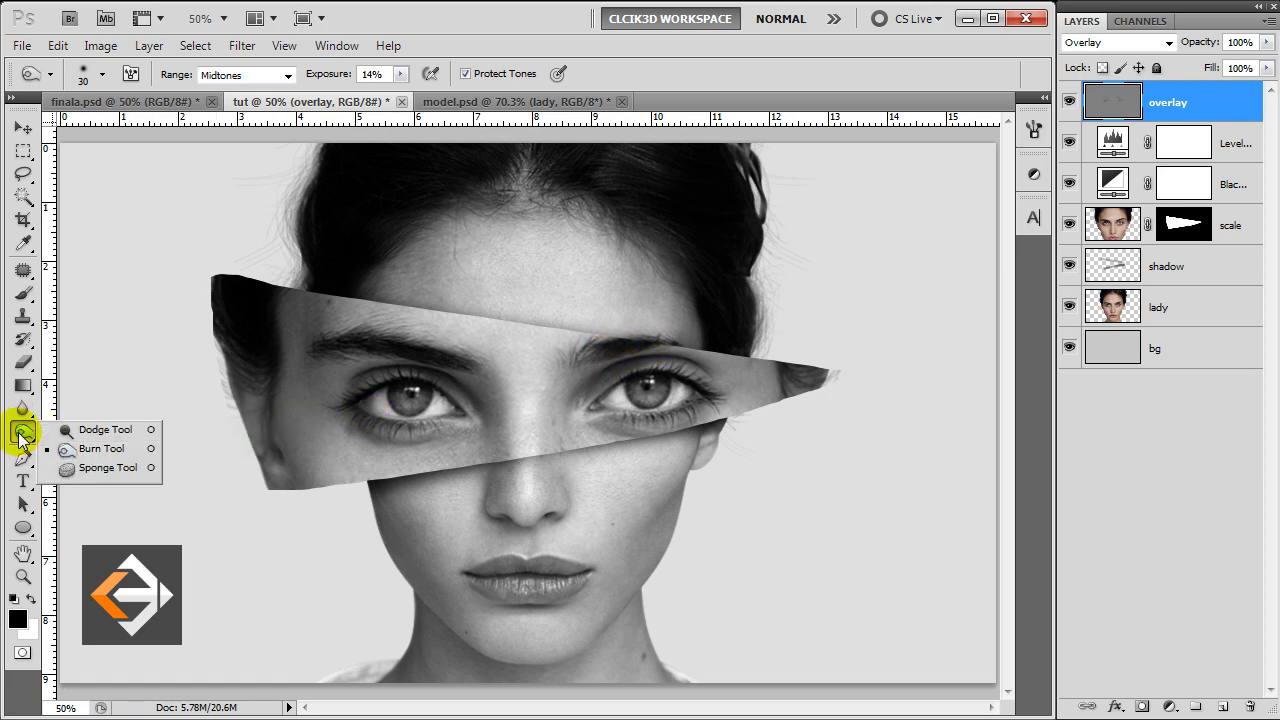
Step: Dodge both irises and upper lids at 12% exposure with a size-25 brush
{"action": "left_click", "coordinate": [100, 429]}
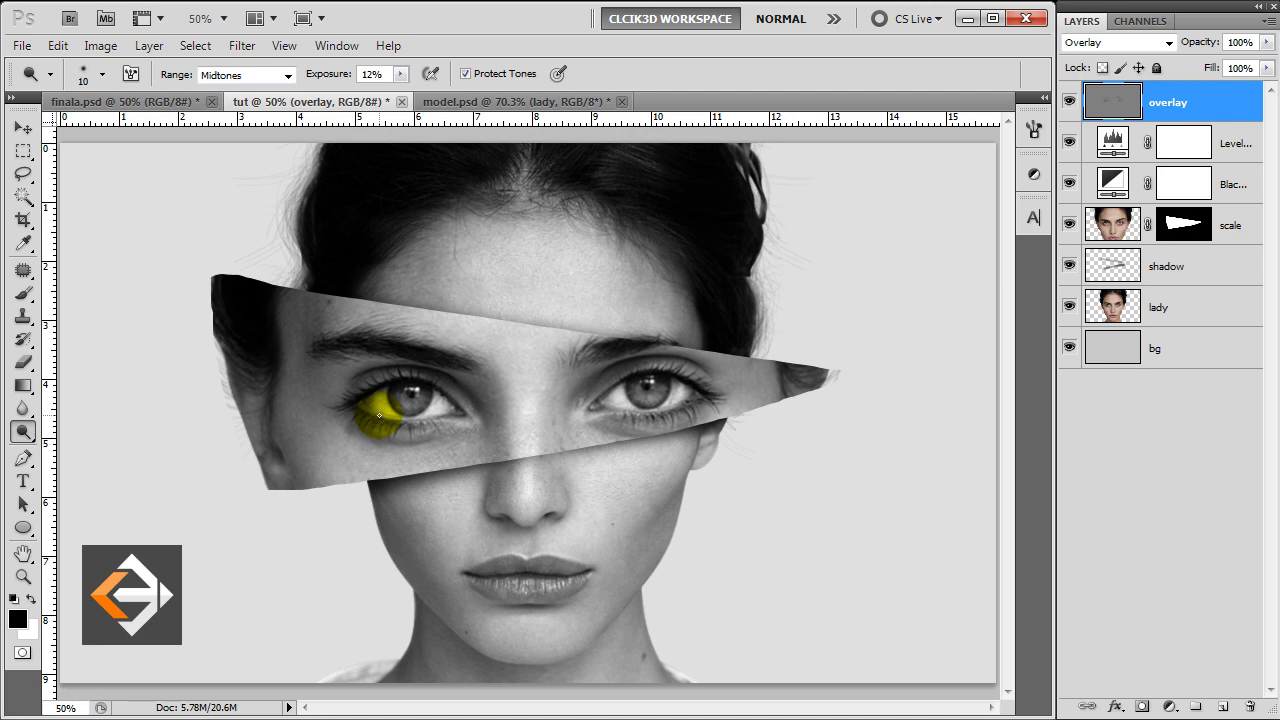
{"action": "left_click_drag", "start_coordinate": [360, 405], "coordinate": [383, 418]}
{"action": "mouse_move", "coordinate": [620, 411]}
{"action": "left_mouse_down"}
{"action": "mouse_move", "coordinate": [640, 416]}
{"action": "mouse_move", "coordinate": [671, 391]}
{"action": "left_mouse_up"}
{"action": "key", "text": "bracketright"}
{"action": "left_click_drag", "start_coordinate": [359, 386], "coordinate": [379, 380]}
{"action": "left_click_drag", "start_coordinate": [648, 380], "coordinate": [619, 382]}
Step: Toggle the overlay layer's visibility to compare, leaving it visible
{"action": "key", "text": "v"}
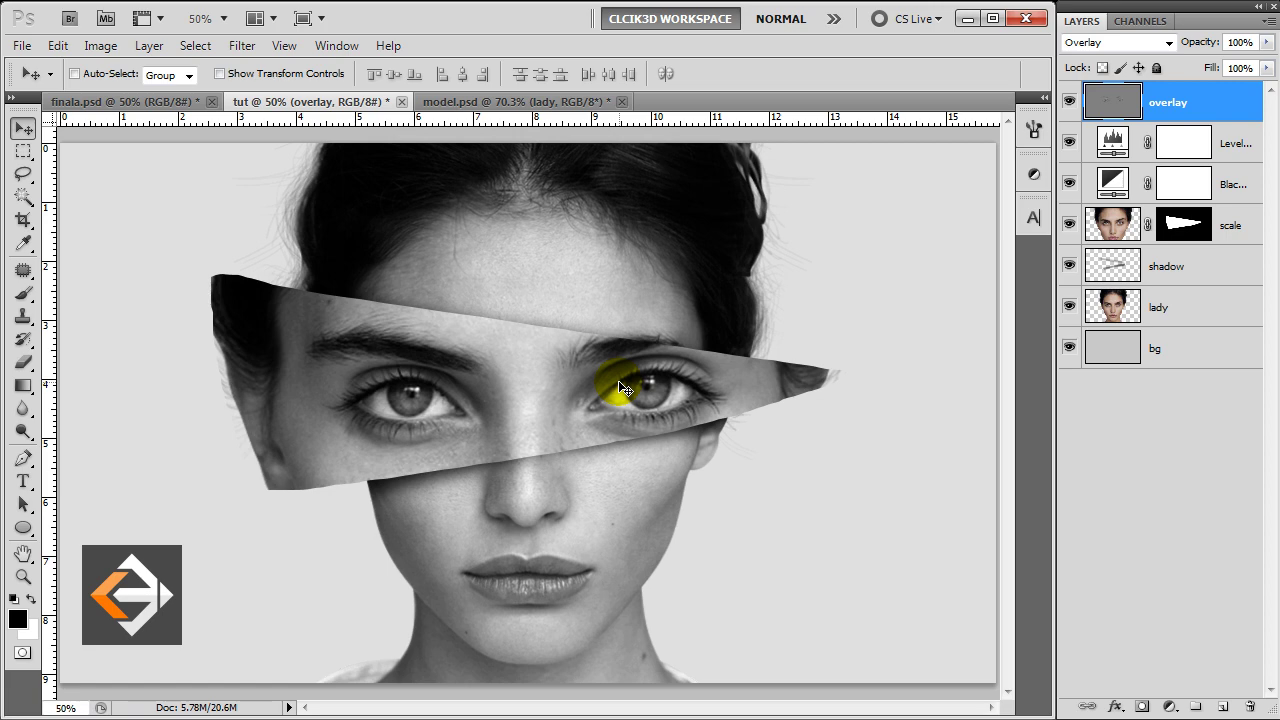
{"action": "left_click", "coordinate": [1070, 104]}
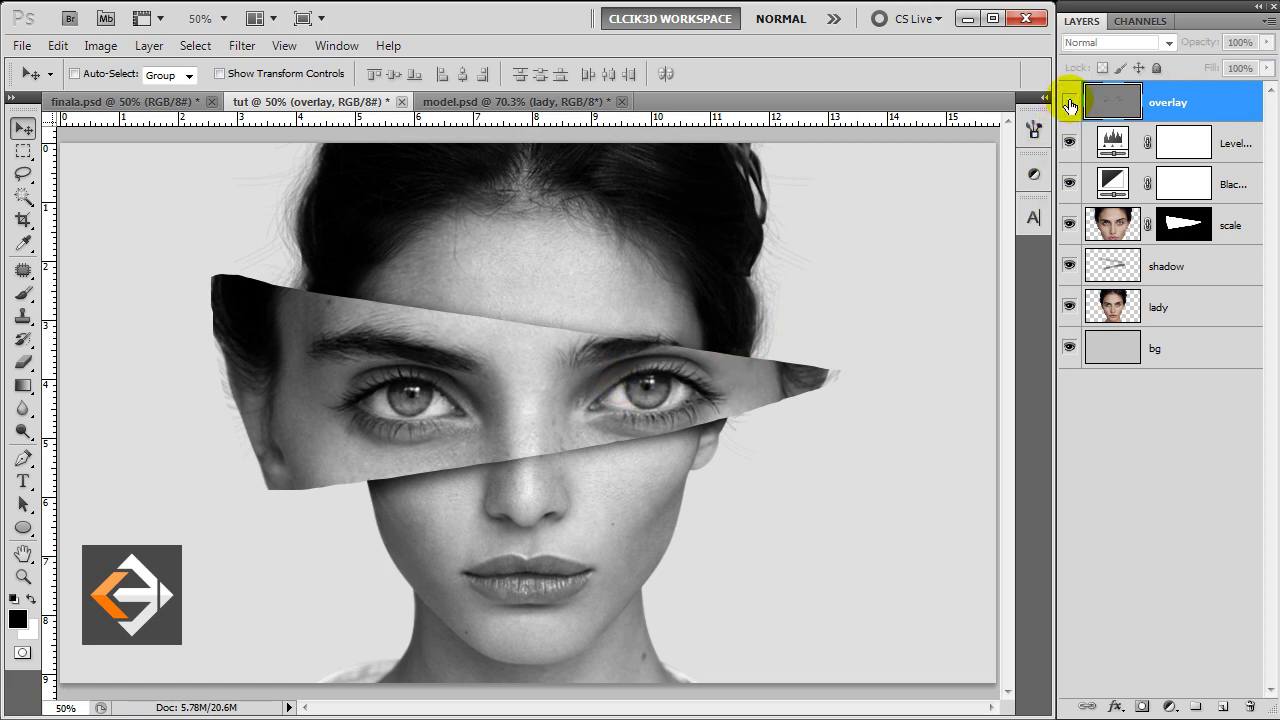
{"action": "left_click", "coordinate": [1070, 104]}
{"action": "left_click", "coordinate": [1070, 104]}
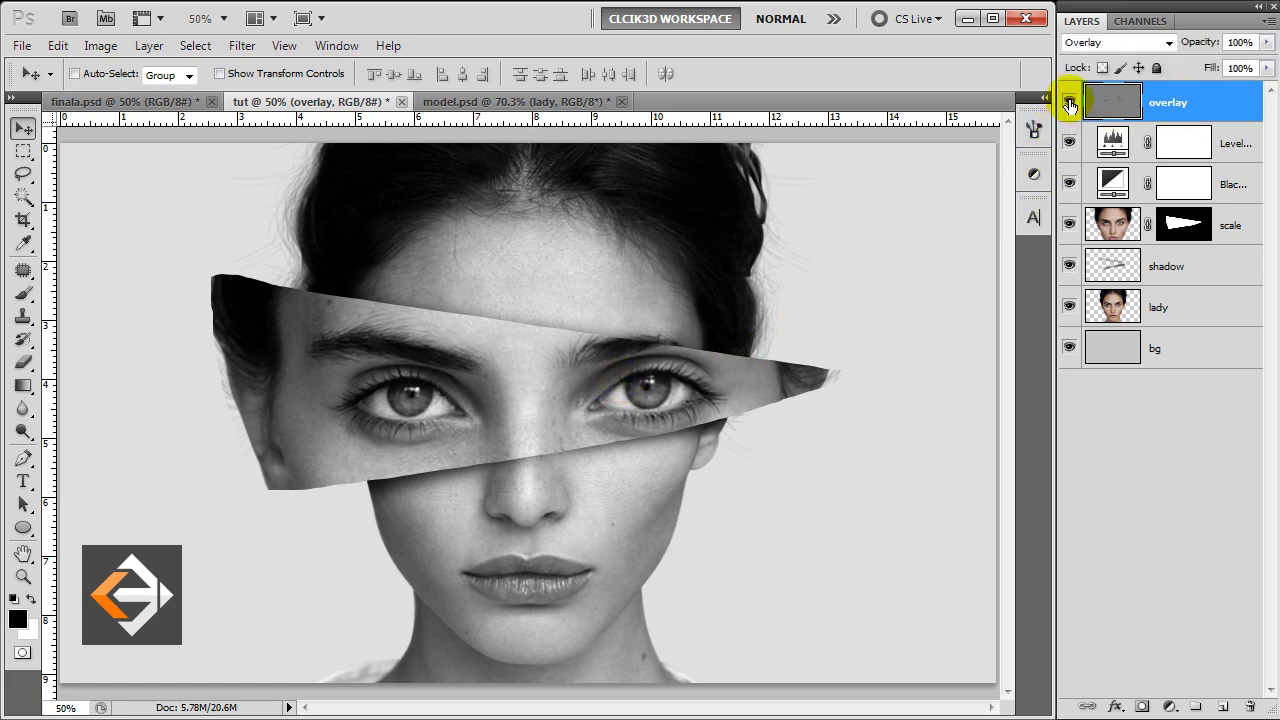
{"action": "left_click", "coordinate": [1070, 104]}
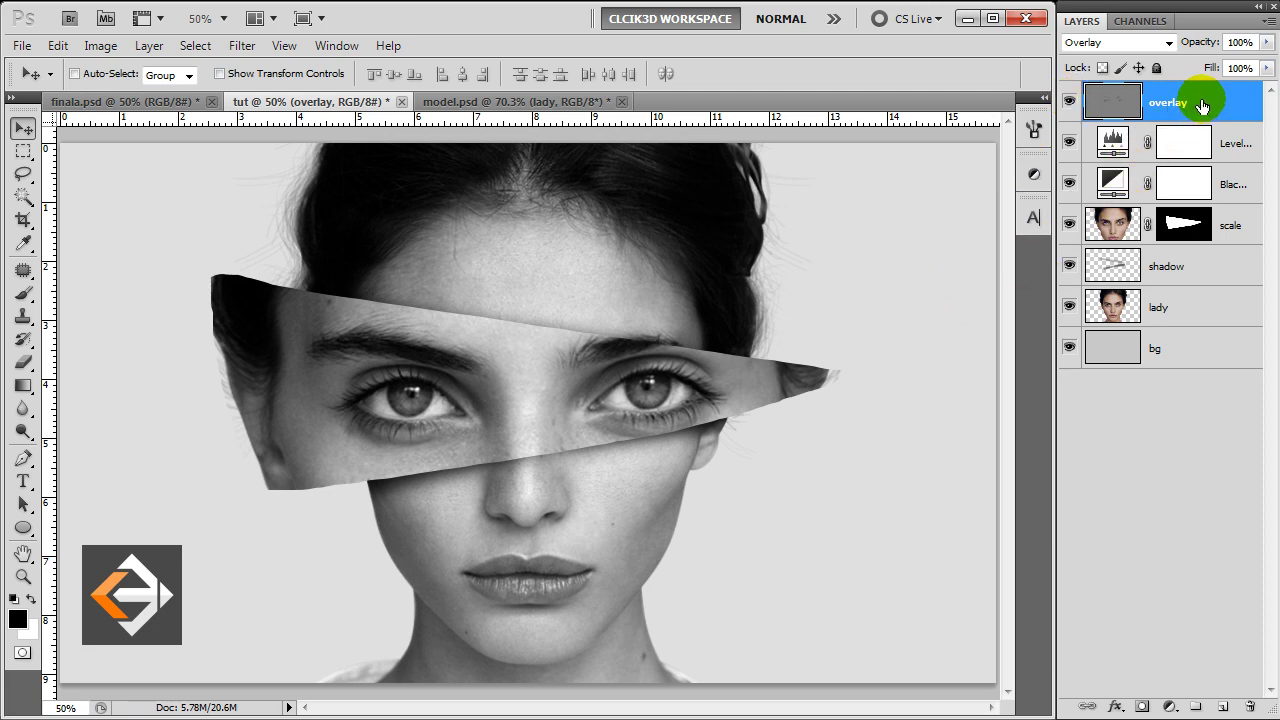
Step: Add a new layer named 'noise' filled with 50% gray
{"action": "left_click", "coordinate": [1224, 708]}
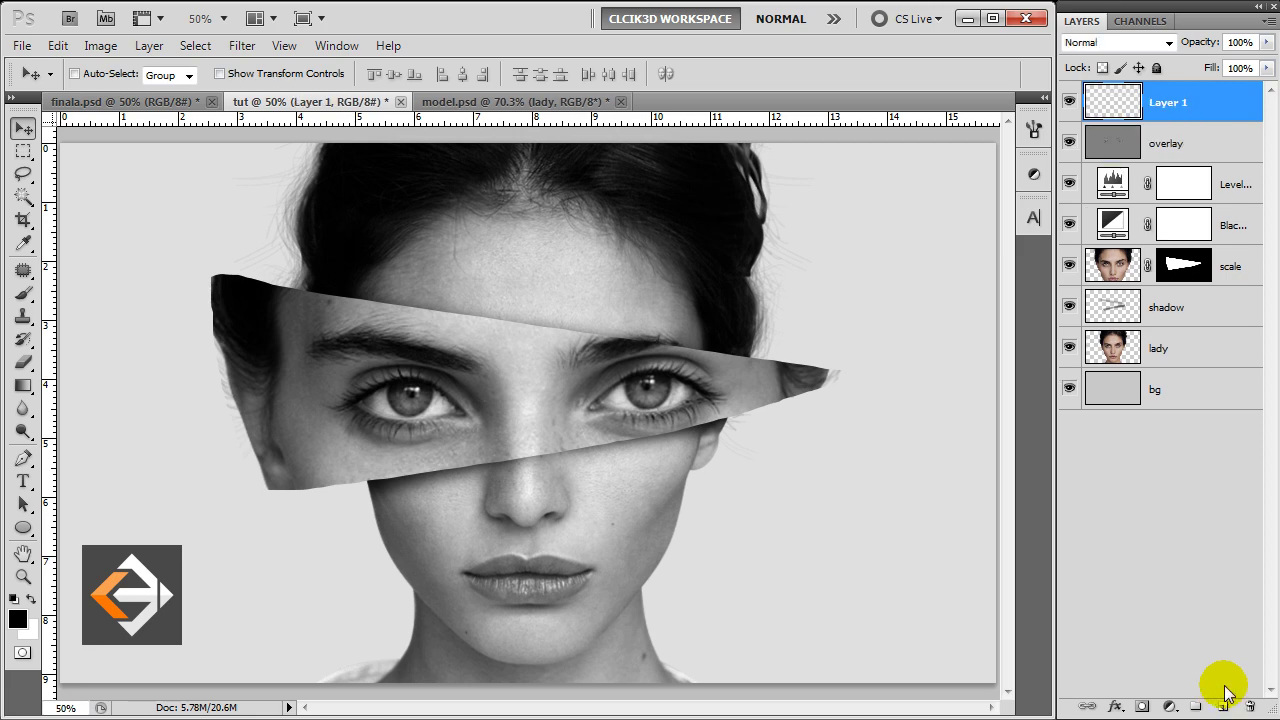
{"action": "double_click", "coordinate": [1167, 102]}
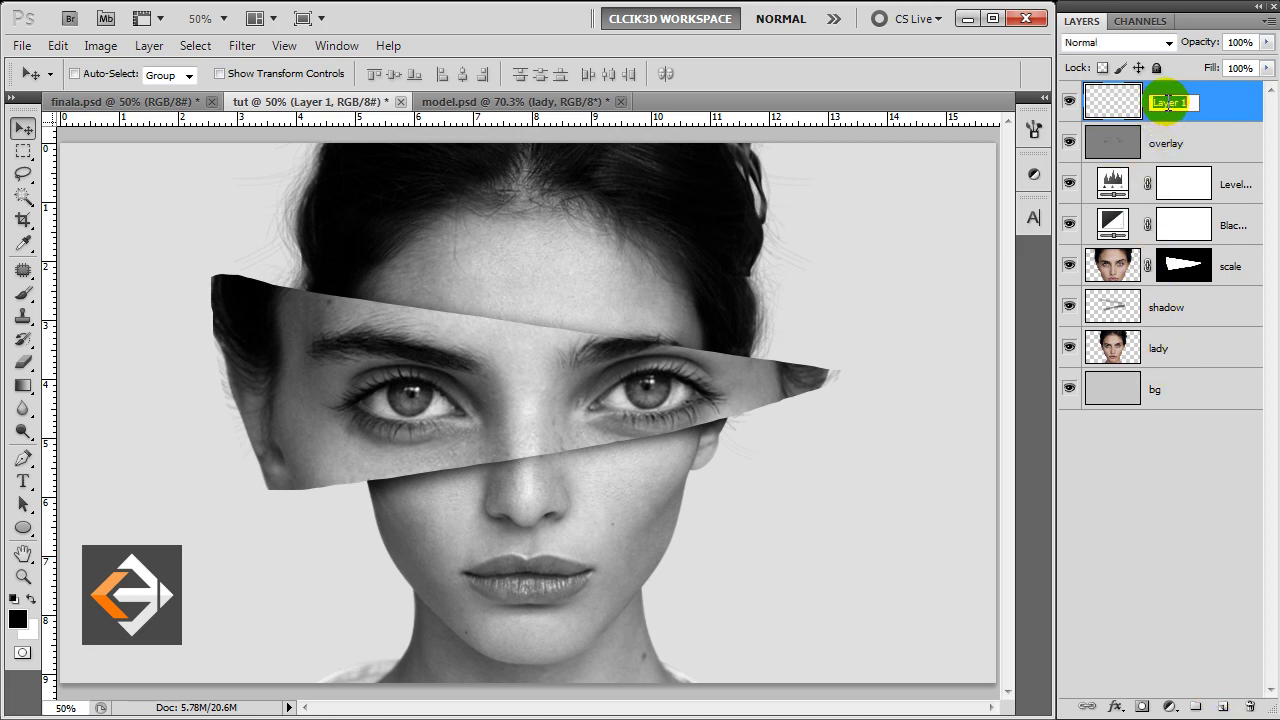
{"action": "type", "text": "noise"}
{"action": "left_click", "coordinate": [1163, 108]}
{"action": "key", "text": "shift+F5"}
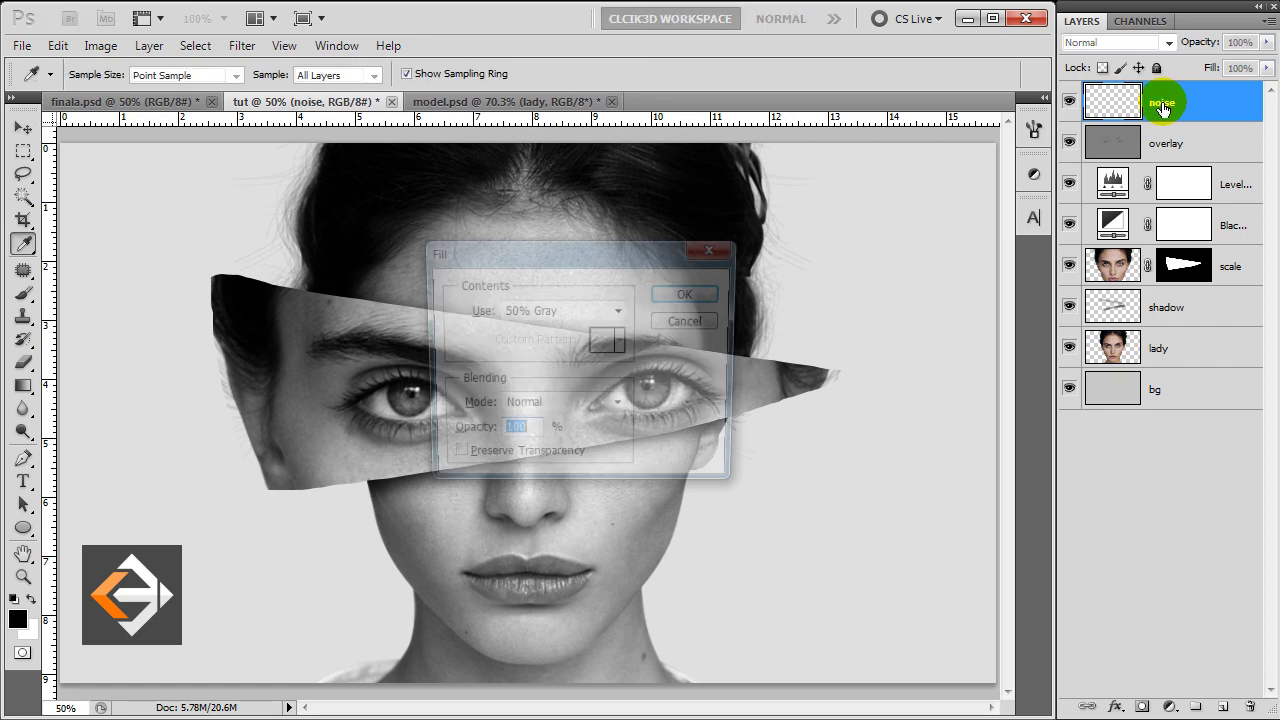
{"action": "left_click", "coordinate": [713, 297]}
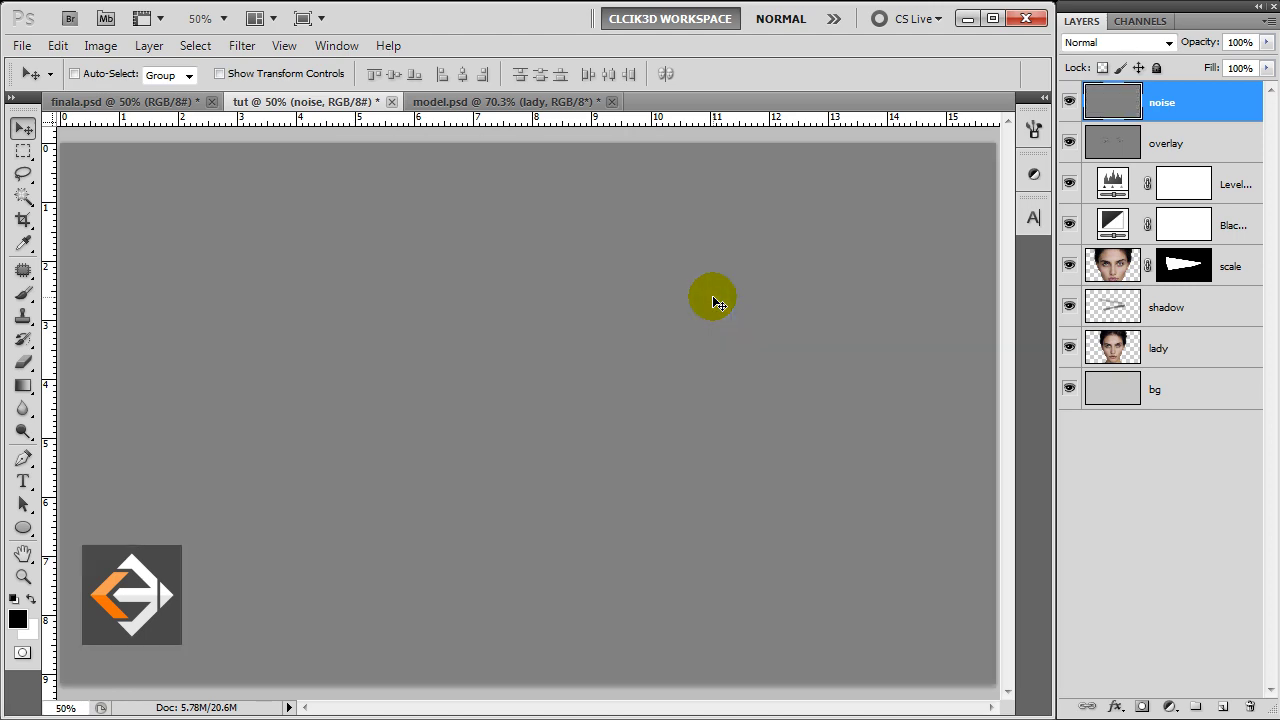
Step: Apply Add Noise to the noise layer at 5%, Gaussian, Monochromatic
{"action": "left_click", "coordinate": [231, 48]}
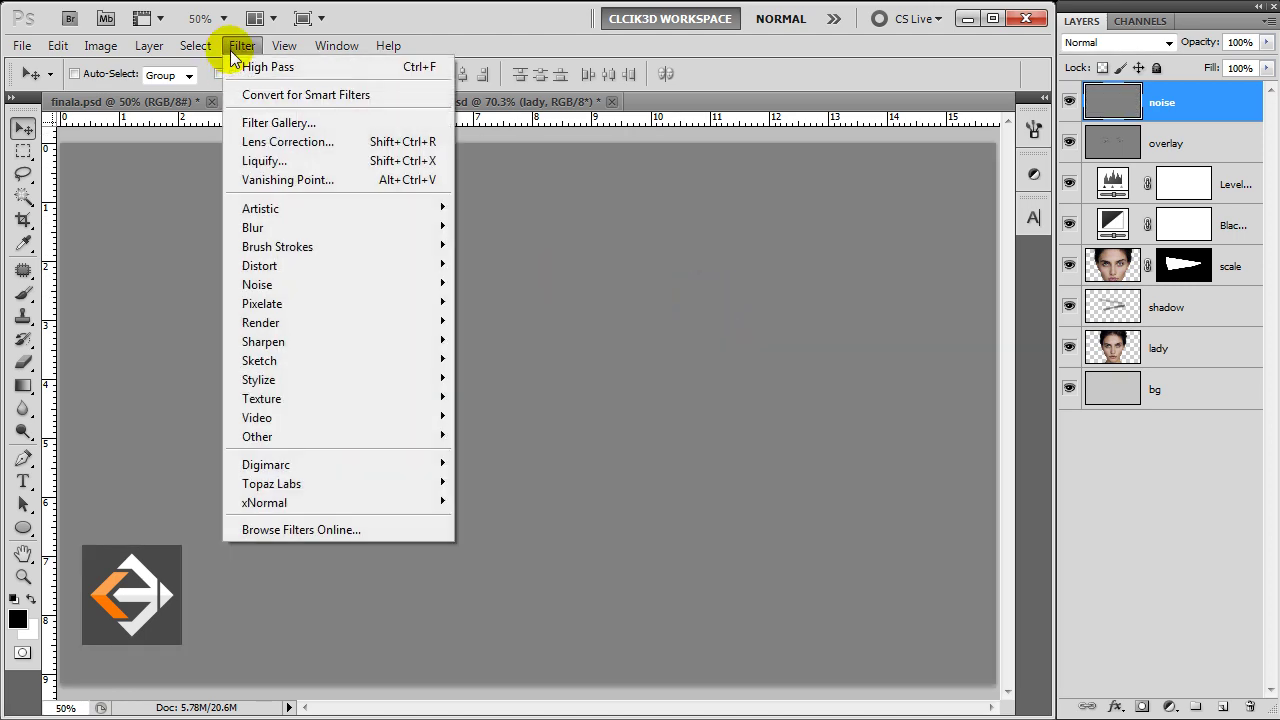
{"action": "mouse_move", "coordinate": [257, 284]}
{"action": "left_click", "coordinate": [490, 285]}
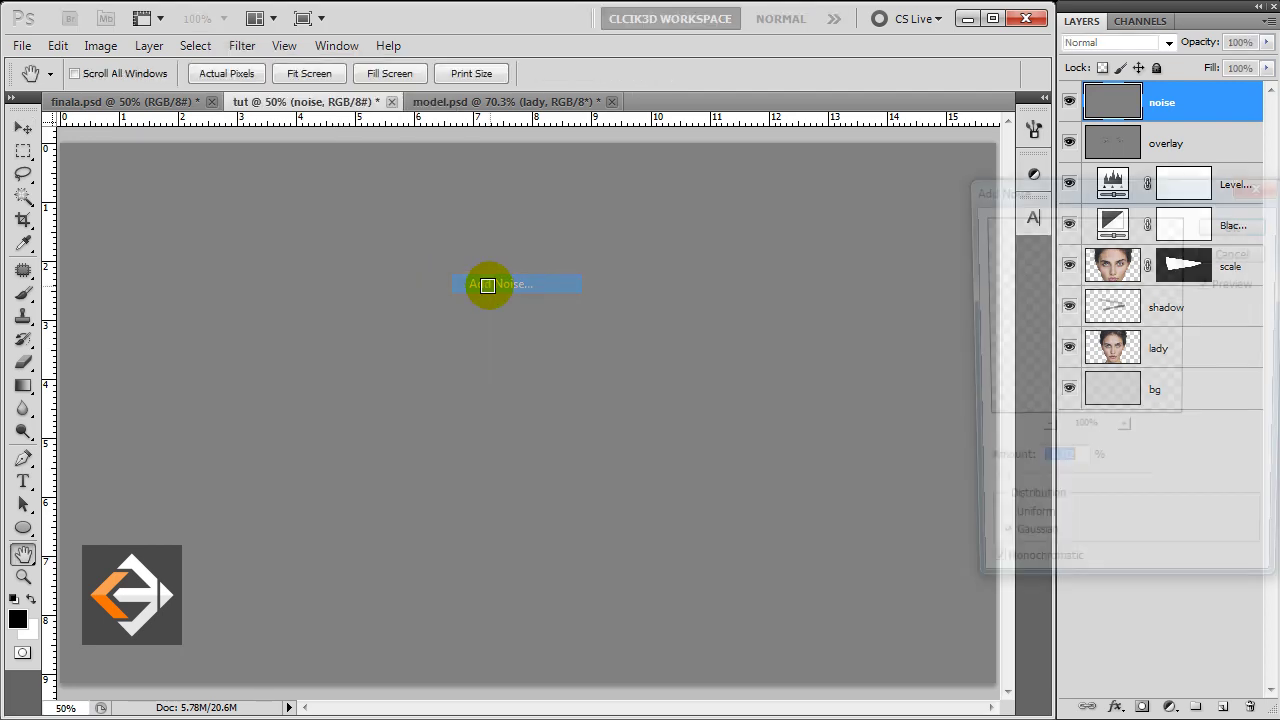
{"action": "left_click_drag", "start_coordinate": [1081, 194], "coordinate": [883, 176]}
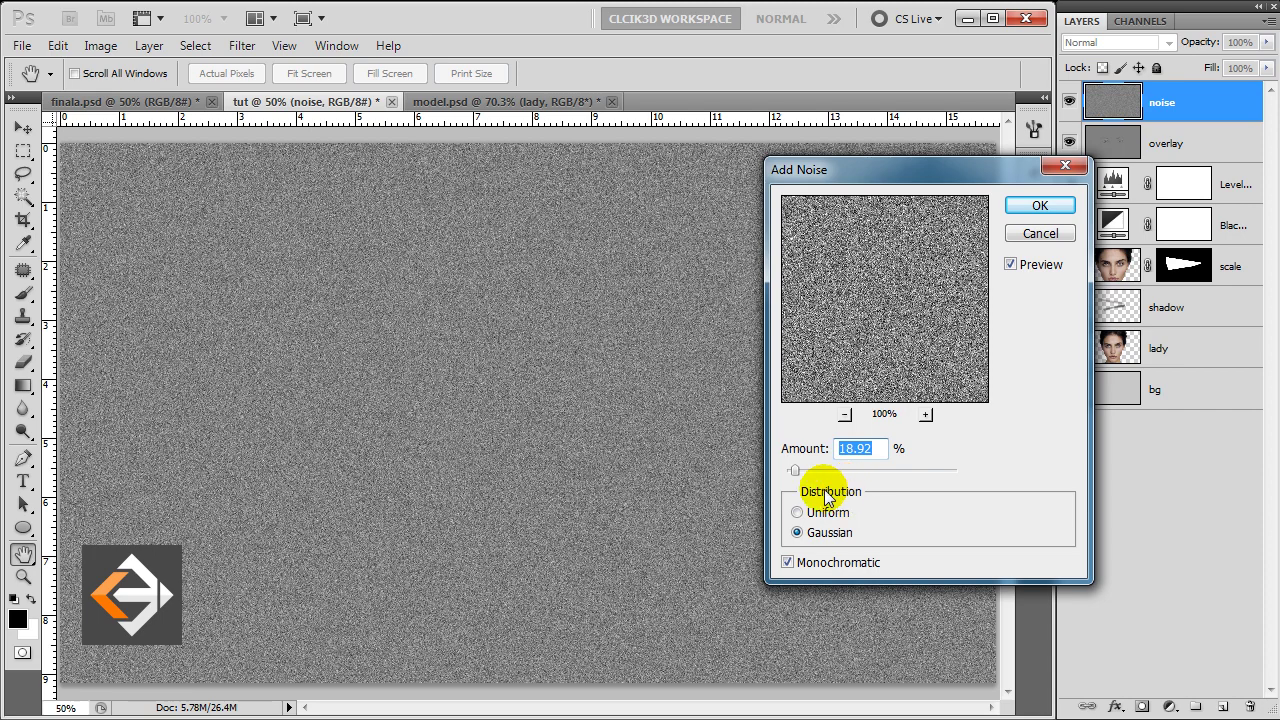
{"action": "left_click_drag", "start_coordinate": [792, 470], "coordinate": [789, 470]}
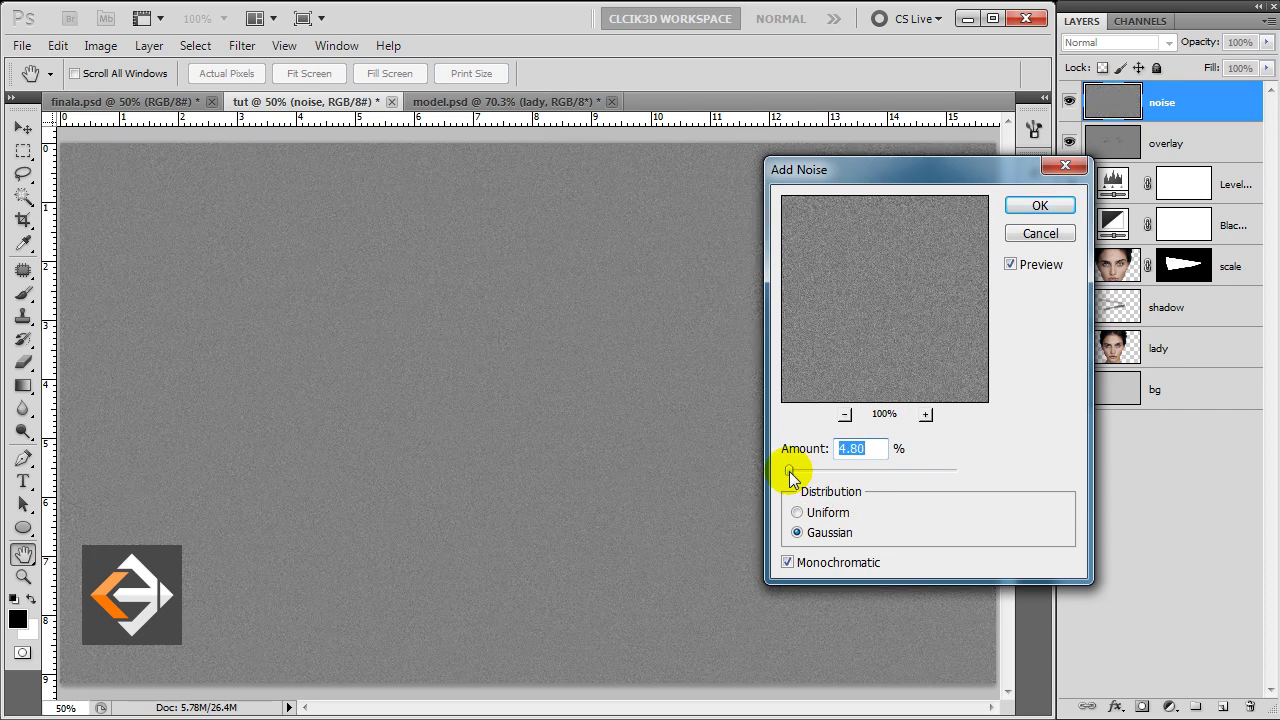
{"action": "left_click_drag", "start_coordinate": [792, 472], "coordinate": [789, 472]}
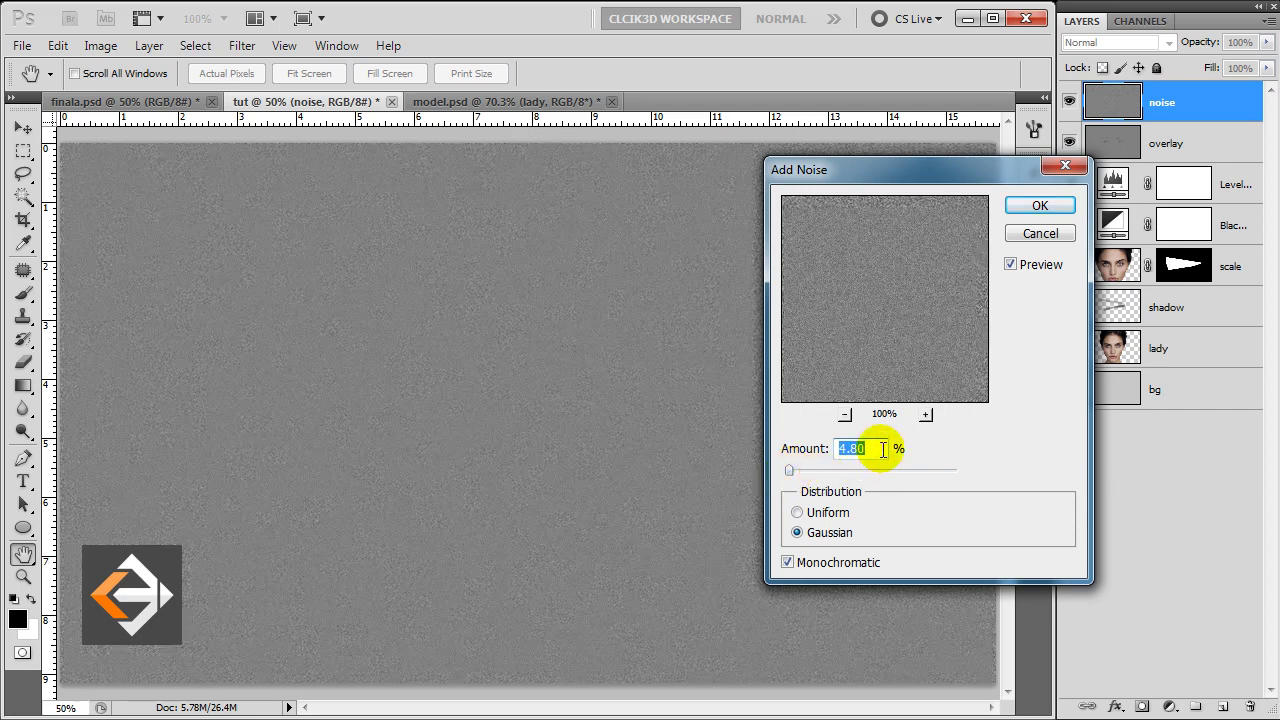
{"action": "type", "text": "5"}
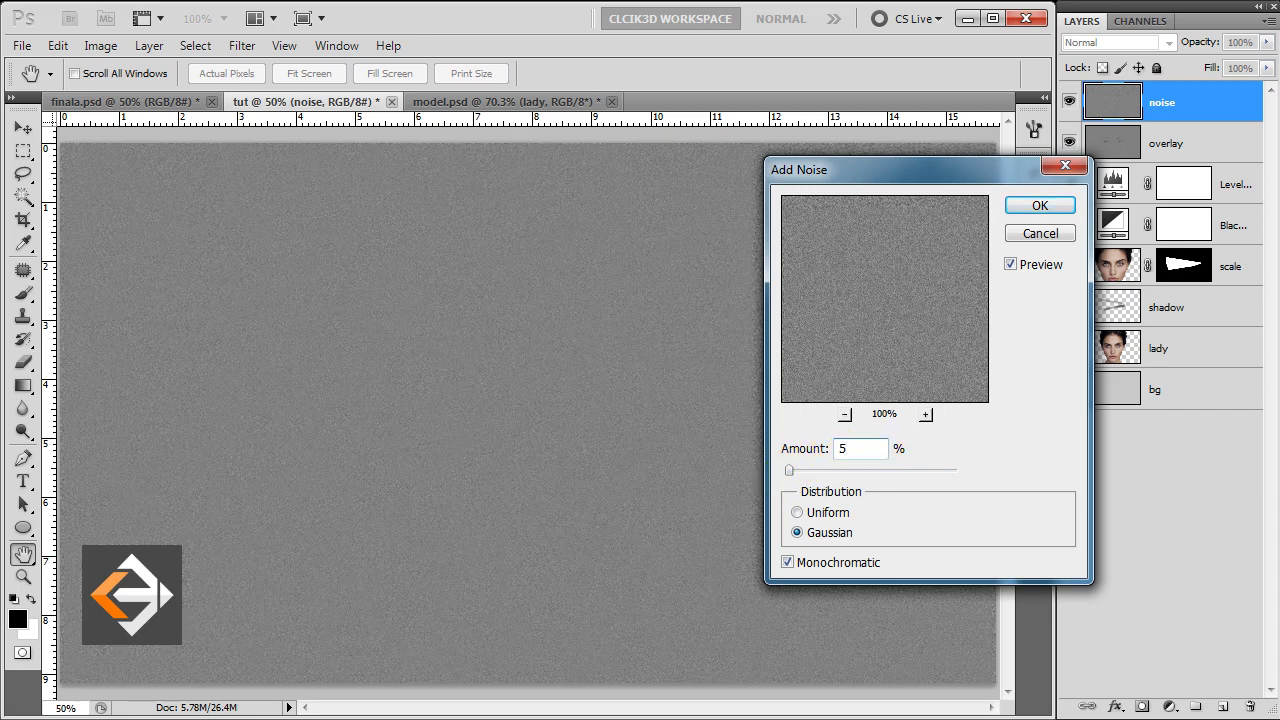
{"action": "left_click", "coordinate": [1030, 206]}
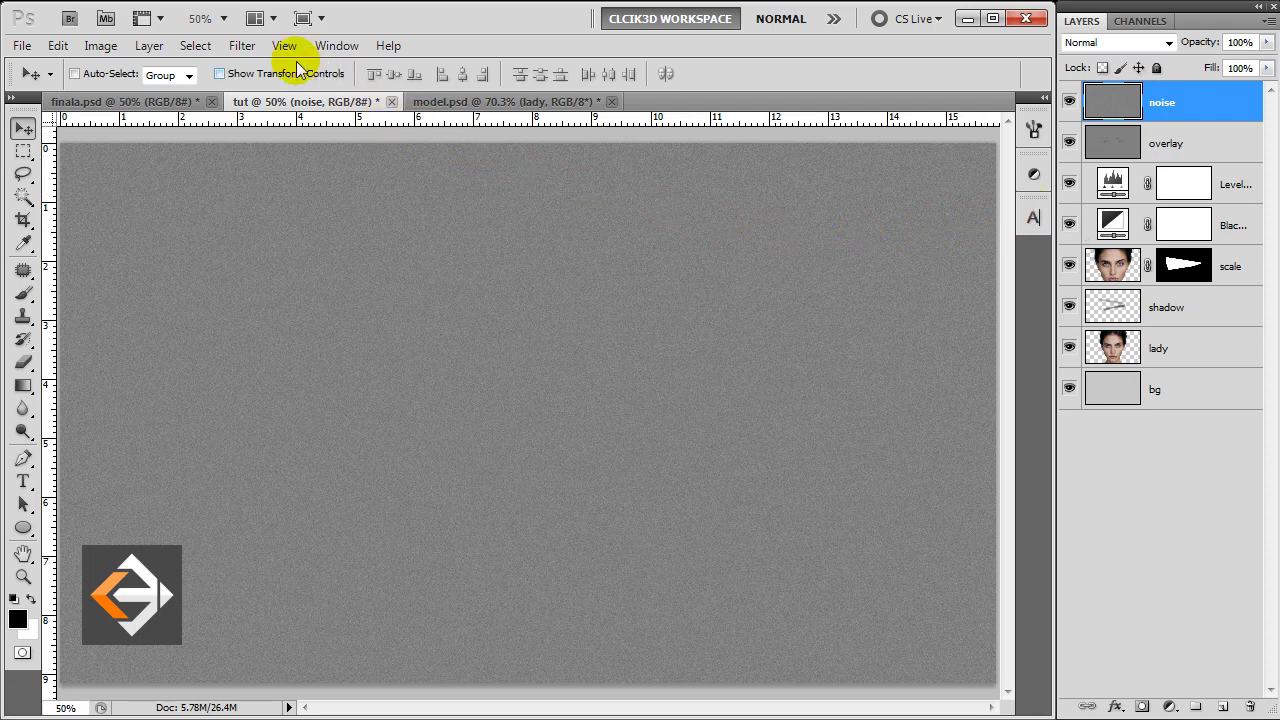
Step: Soften the noise layer with a small Gaussian Blur of about 2.7 pixels
{"action": "left_click", "coordinate": [245, 45]}
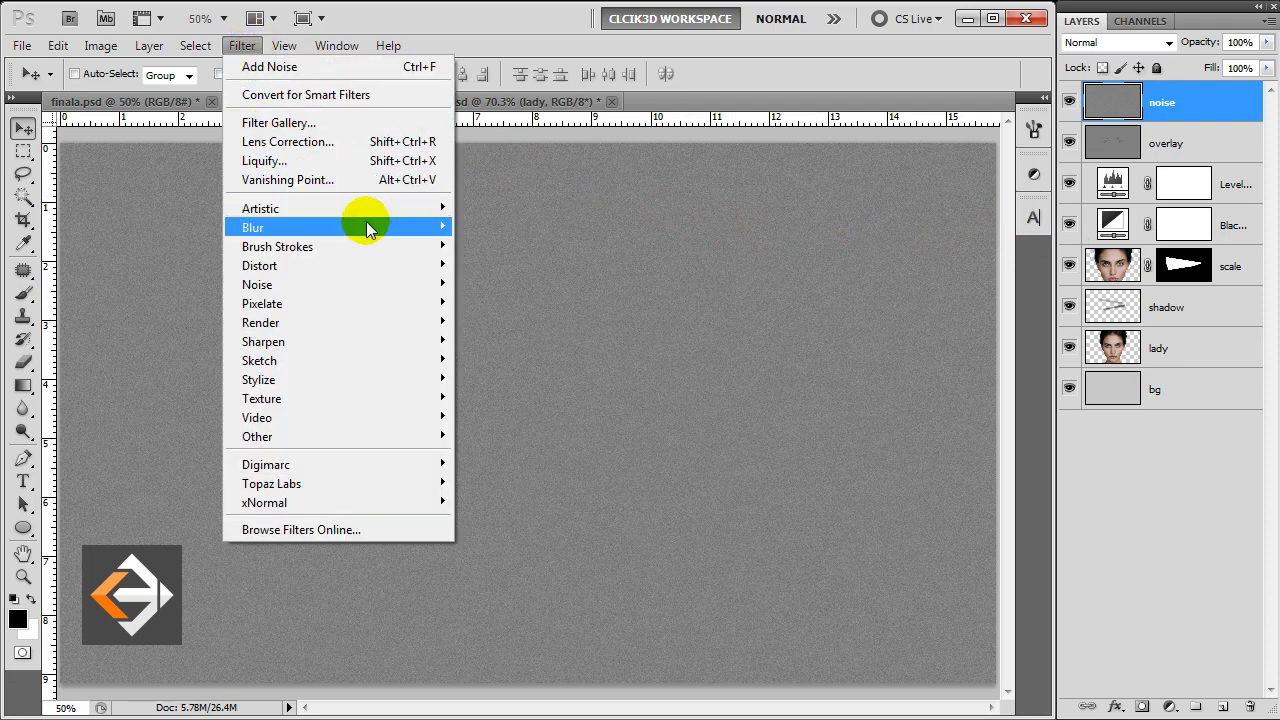
{"action": "mouse_move", "coordinate": [253, 227]}
{"action": "left_click", "coordinate": [535, 300]}
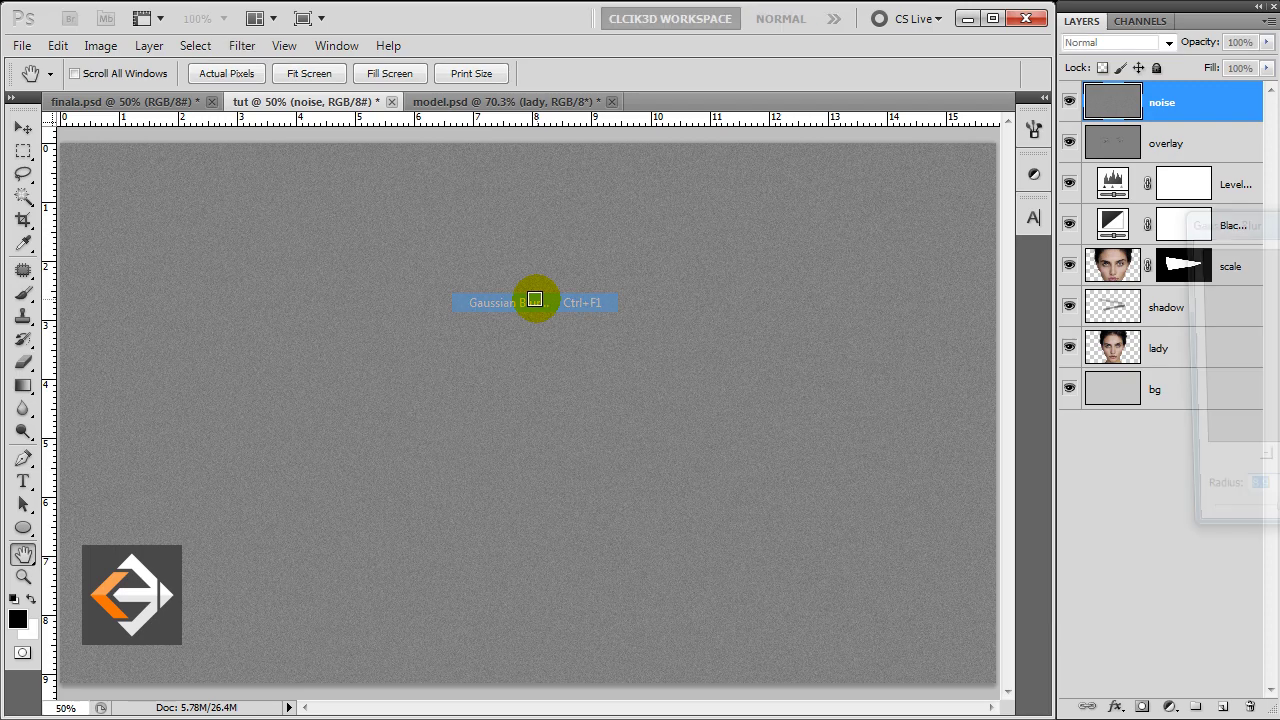
{"action": "left_click_drag", "start_coordinate": [1274, 225], "coordinate": [832, 180]}
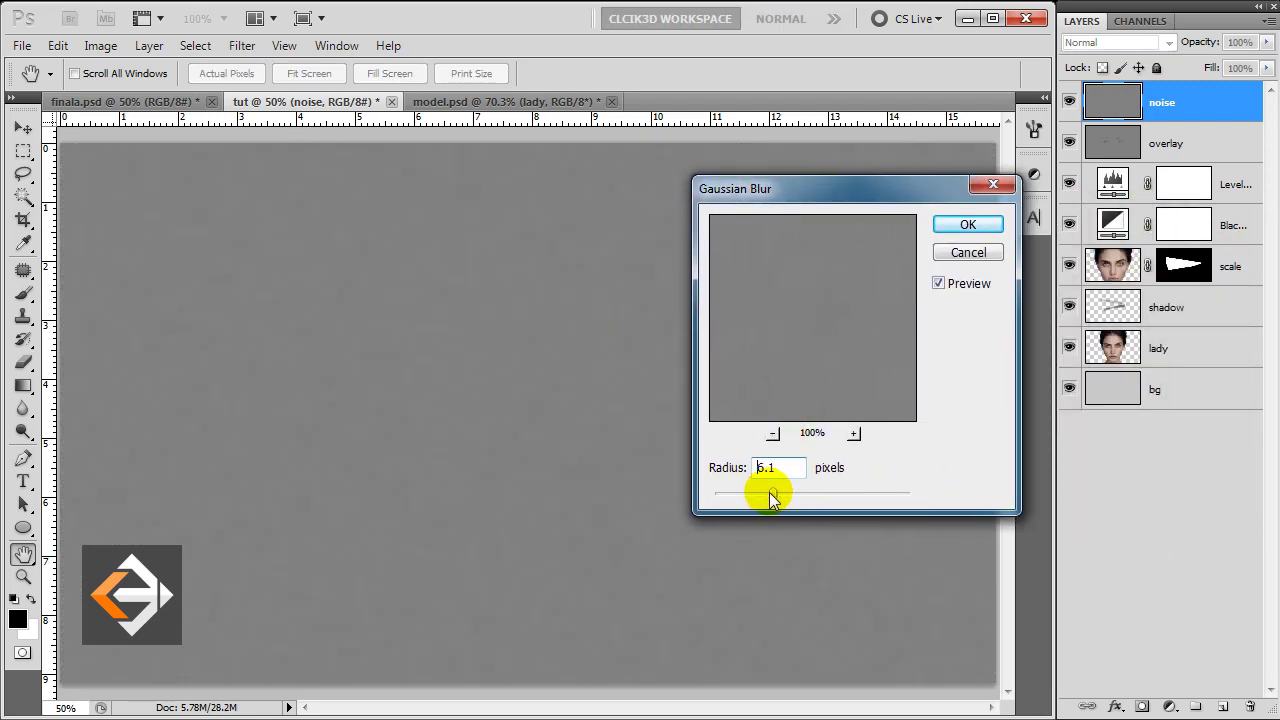
{"action": "left_click_drag", "start_coordinate": [772, 497], "coordinate": [754, 499]}
{"action": "left_click_drag", "start_coordinate": [743, 493], "coordinate": [732, 494]}
{"action": "left_click", "coordinate": [966, 225]}
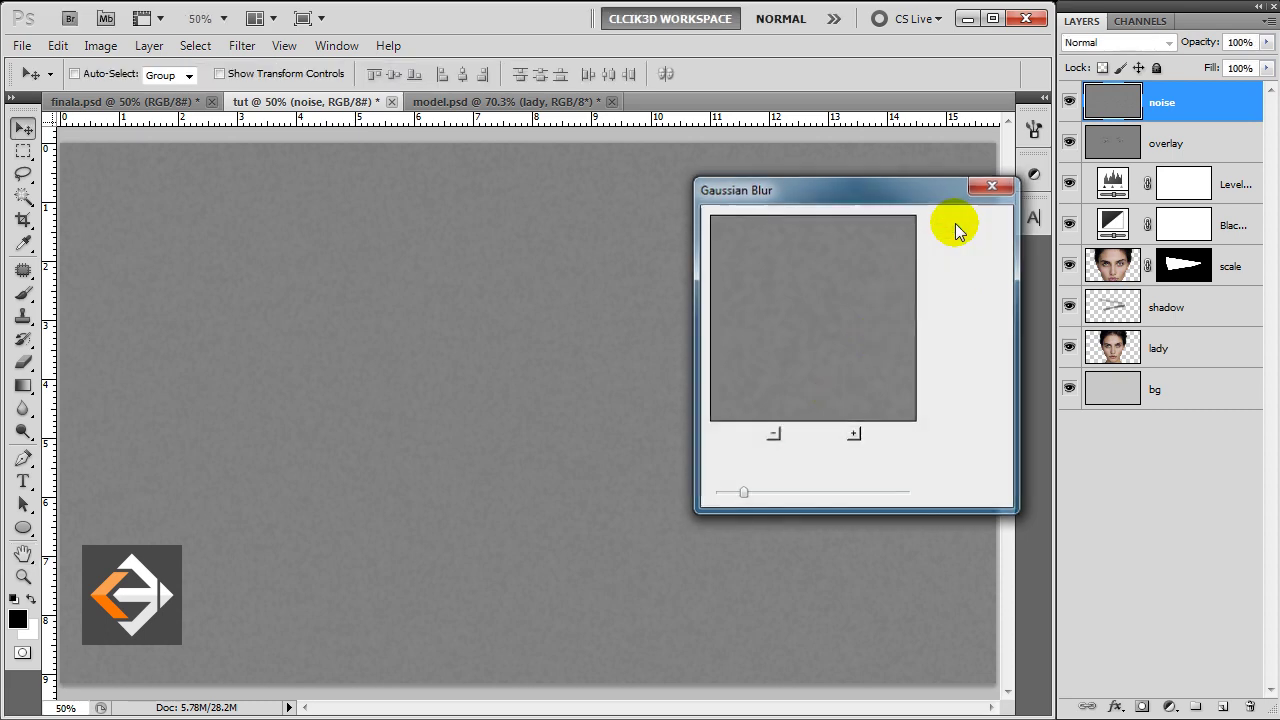
Step: Set the noise layer to Overlay blend mode and toggle it to compare
{"action": "left_click", "coordinate": [1120, 50]}
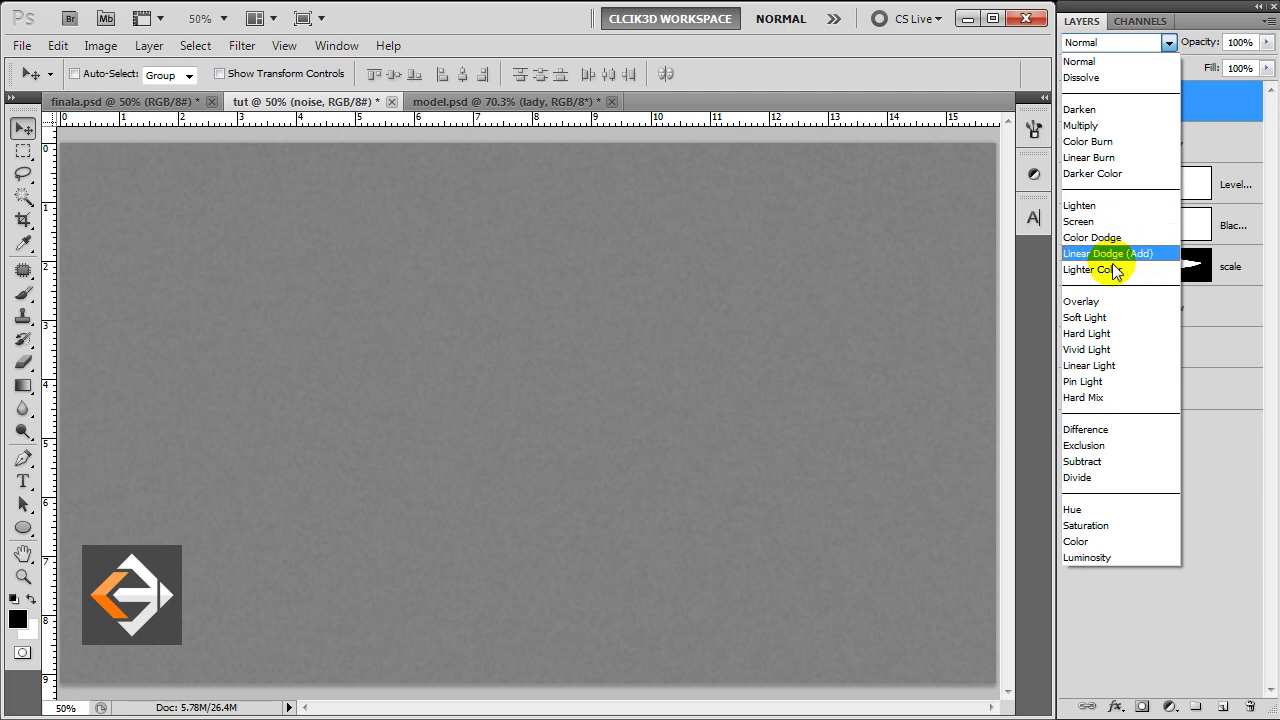
{"action": "left_click", "coordinate": [1110, 299]}
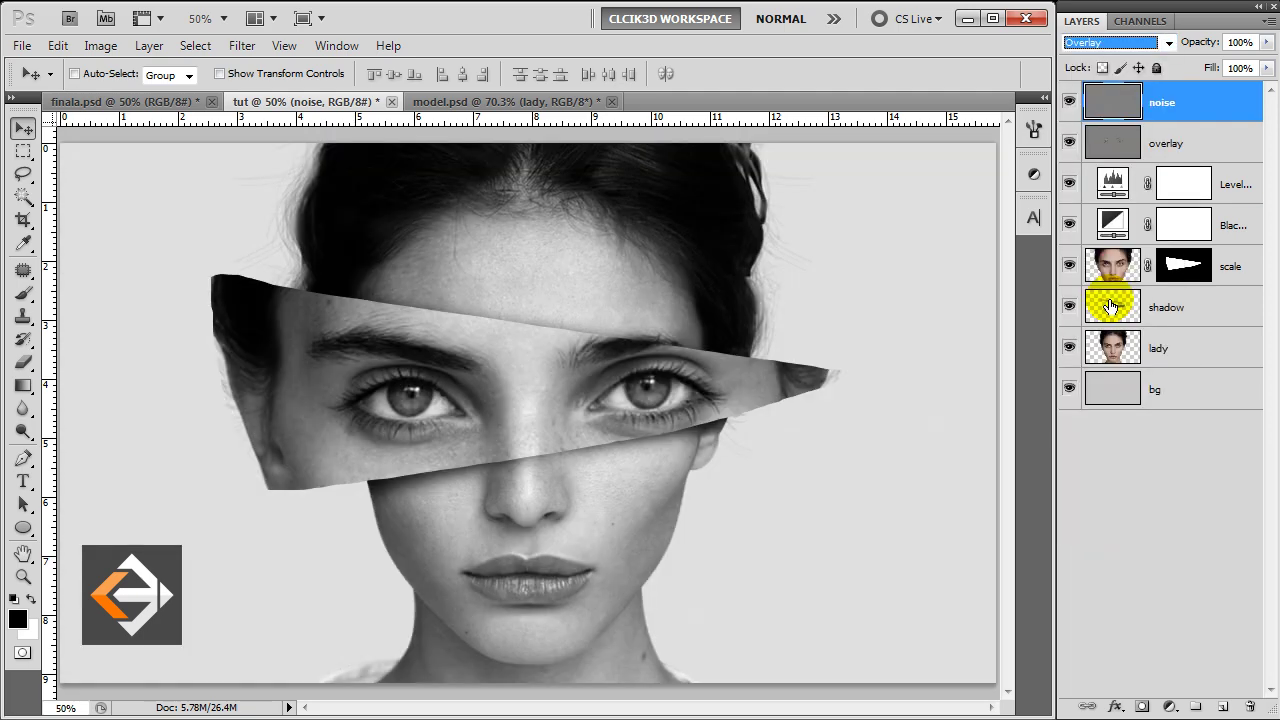
{"action": "left_click", "coordinate": [1070, 103]}
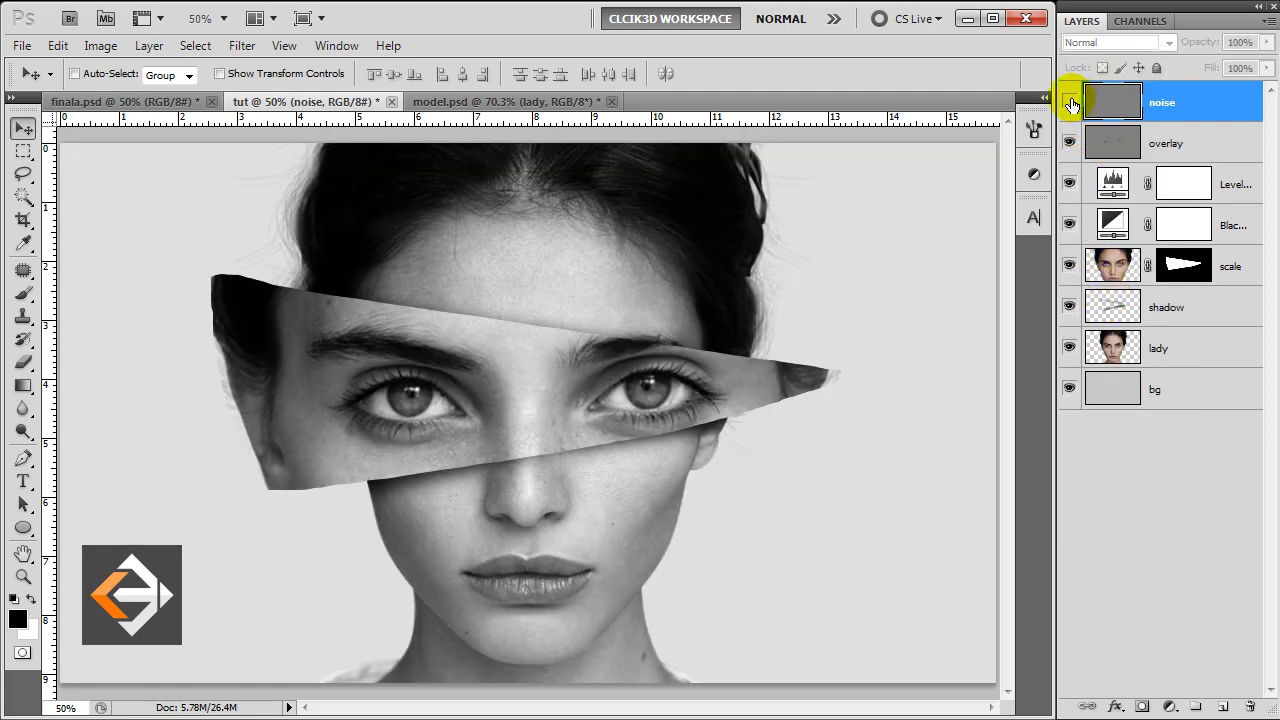
{"action": "left_click", "coordinate": [1068, 106]}
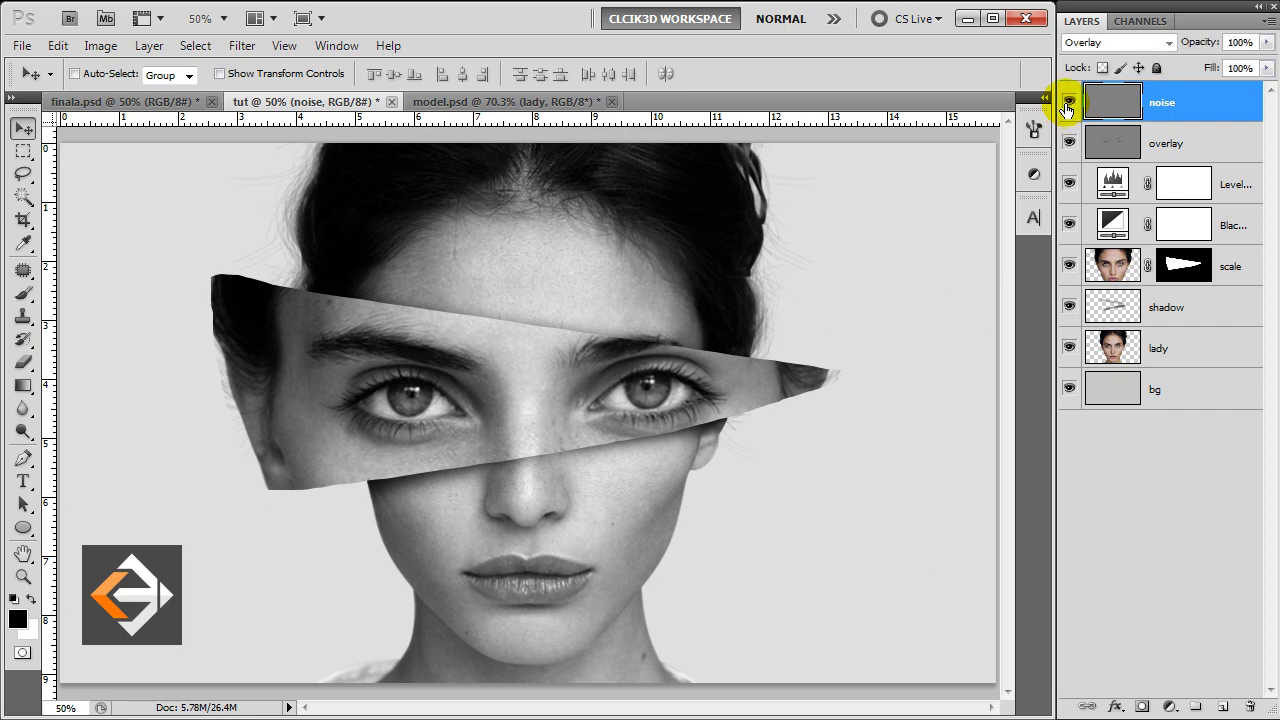
Step: Add a Gradient Map adjustment layer using the purple-to-peach gradient preset
{"action": "left_click", "coordinate": [1068, 106]}
{"action": "left_click", "coordinate": [1170, 707]}
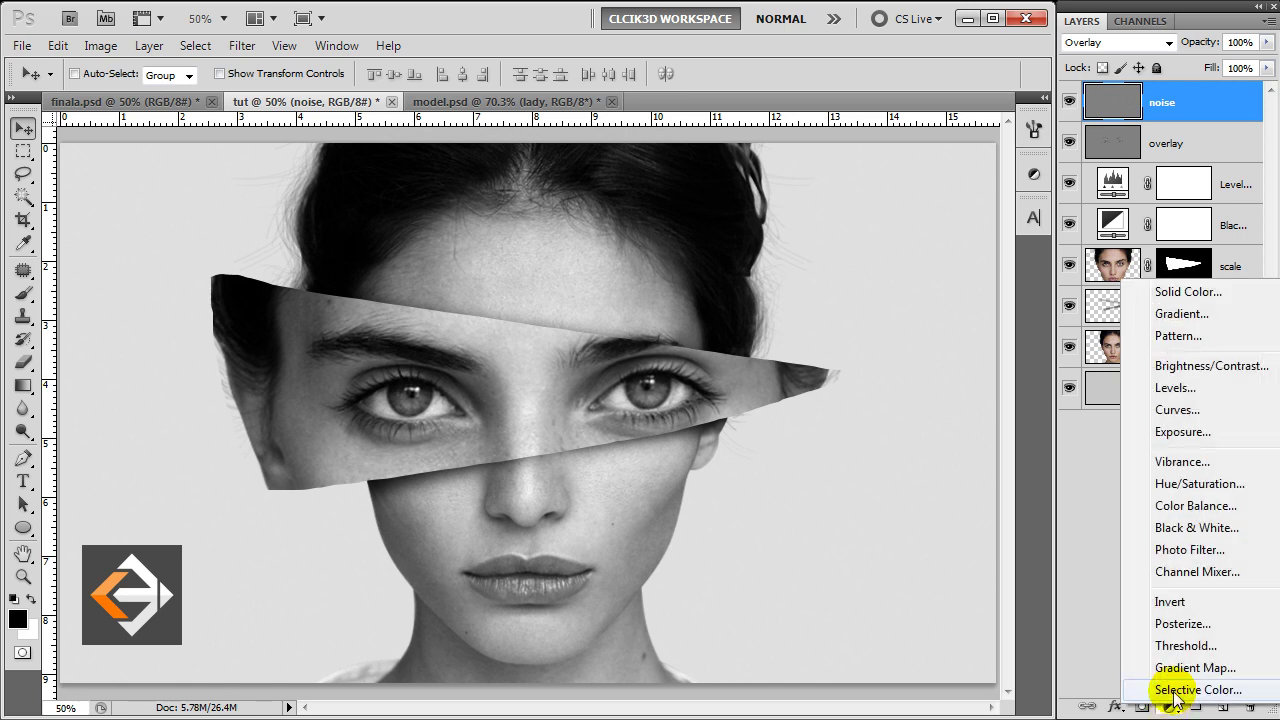
{"action": "left_click", "coordinate": [1181, 668]}
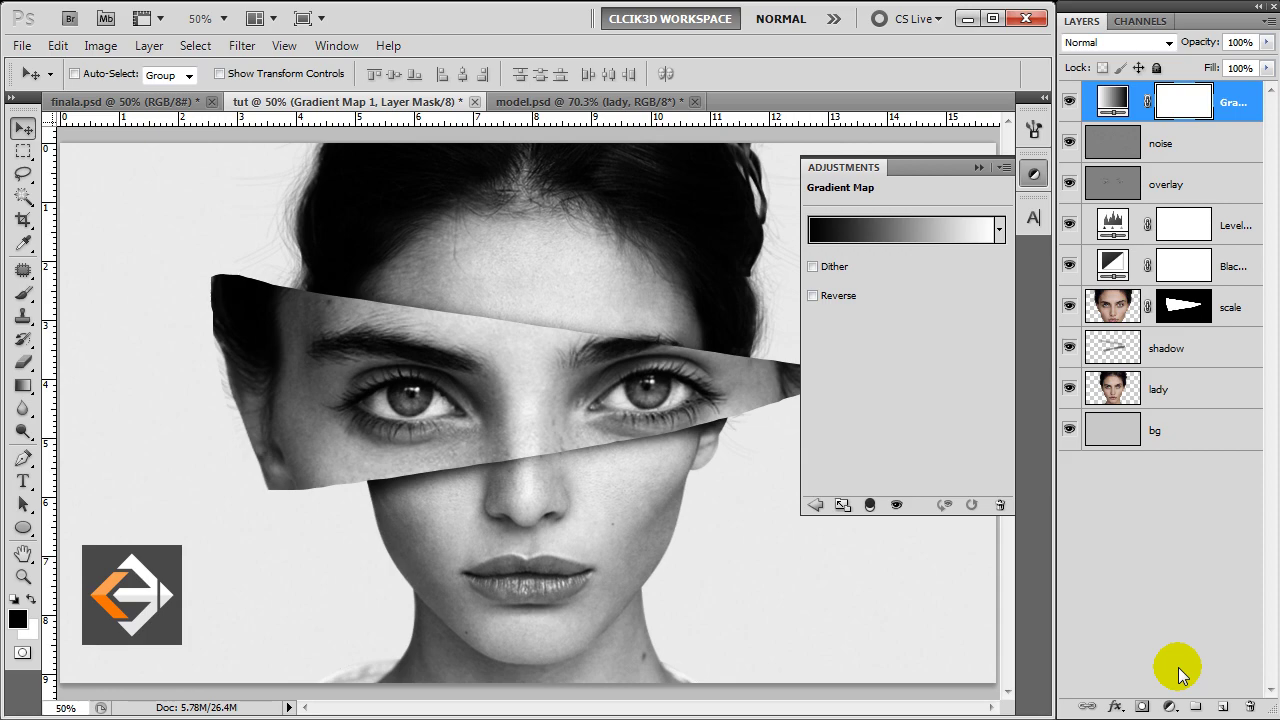
{"action": "left_click", "coordinate": [865, 233]}
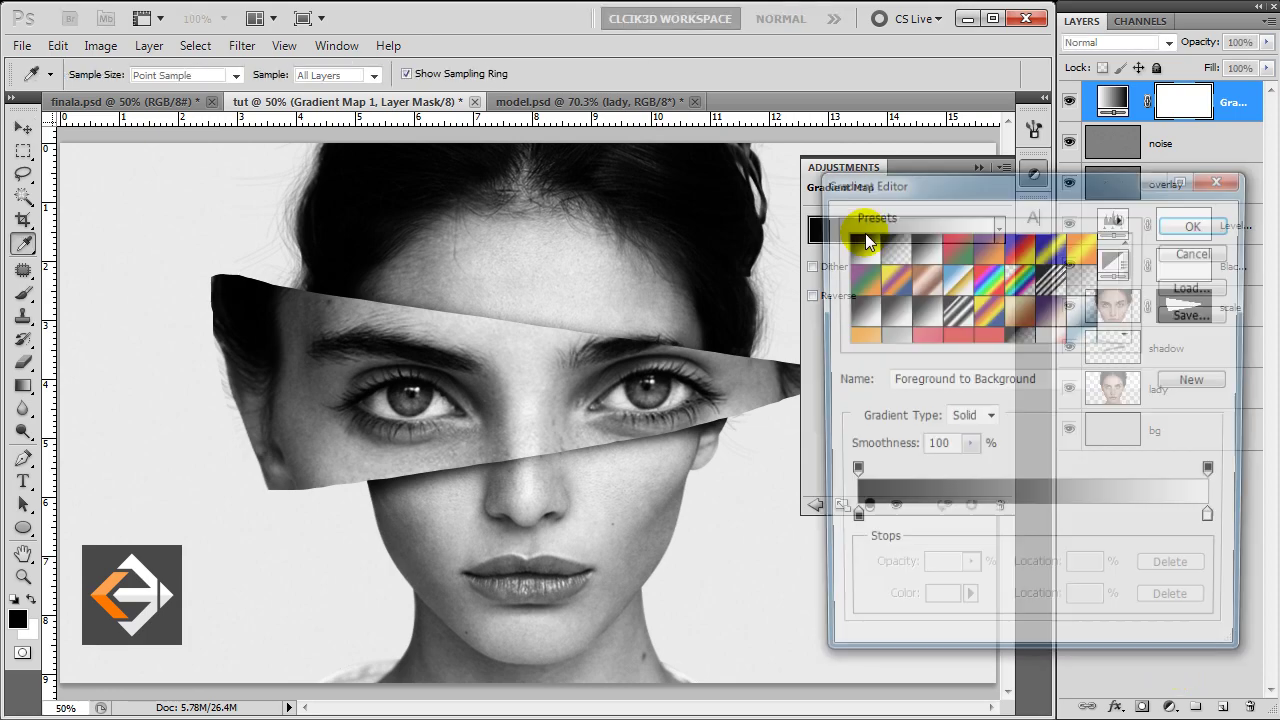
{"action": "left_click", "coordinate": [1053, 327]}
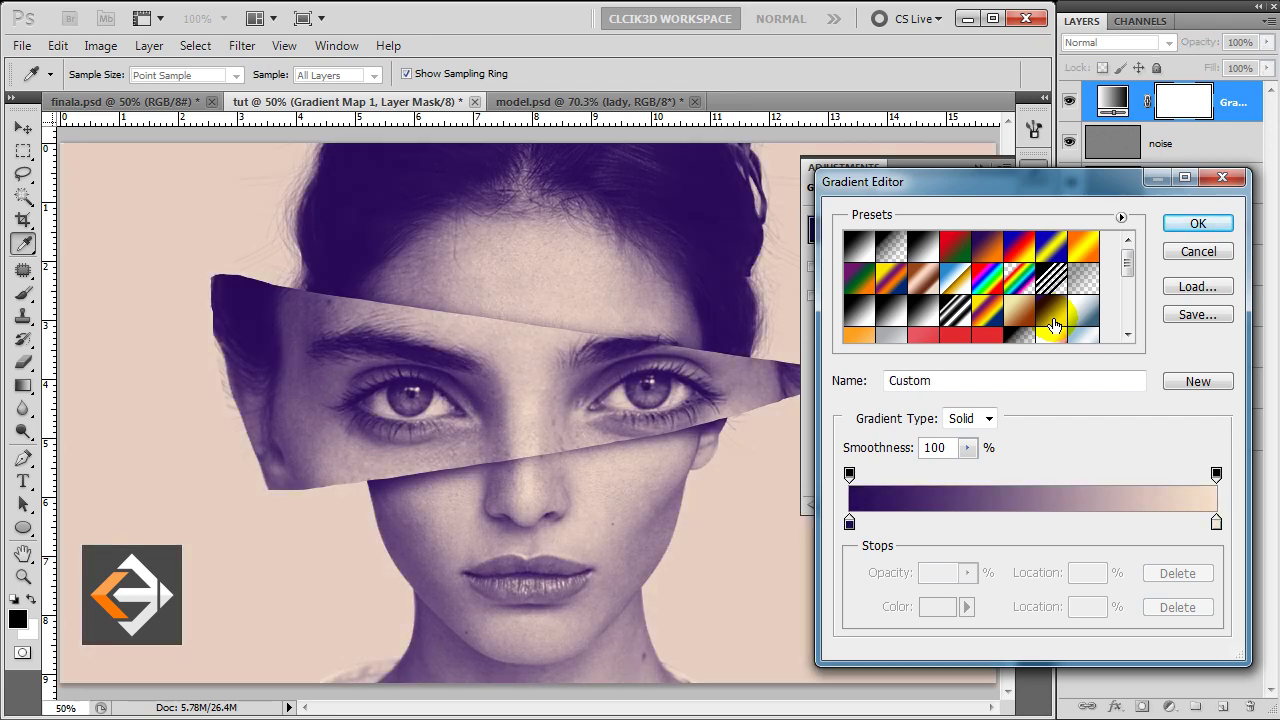
{"action": "left_click", "coordinate": [1196, 225]}
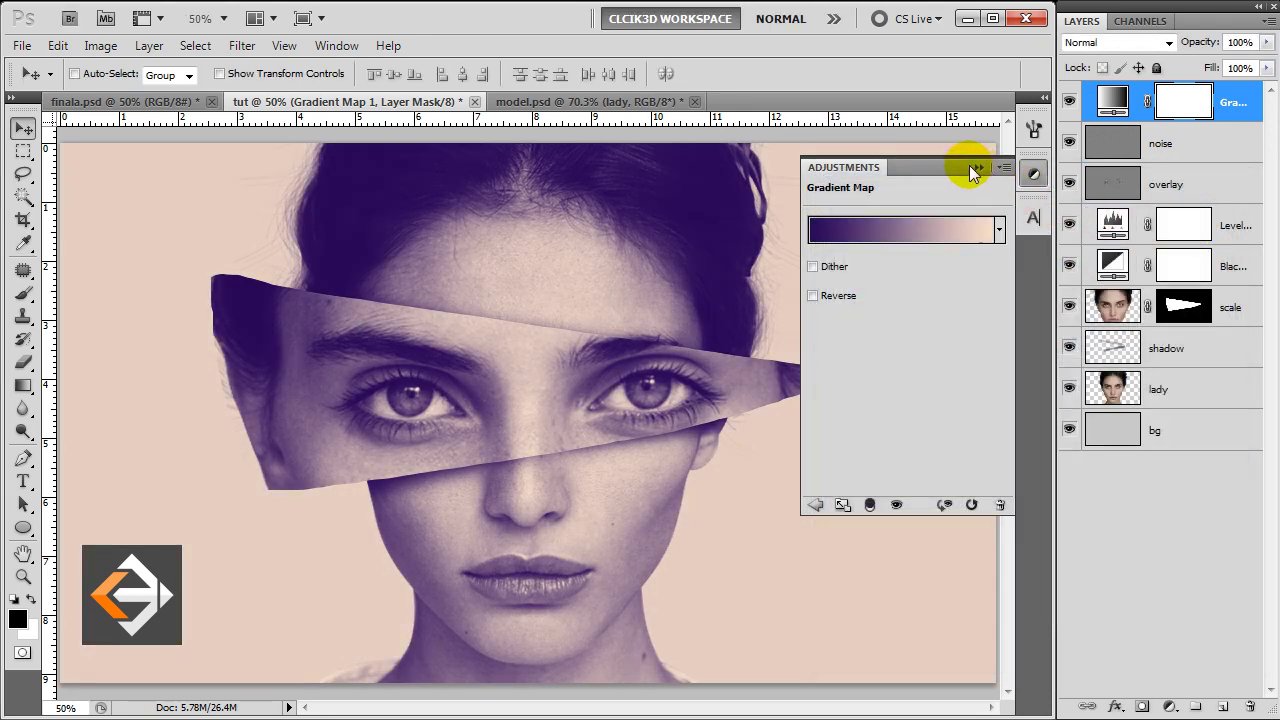
{"action": "left_click", "coordinate": [979, 167]}
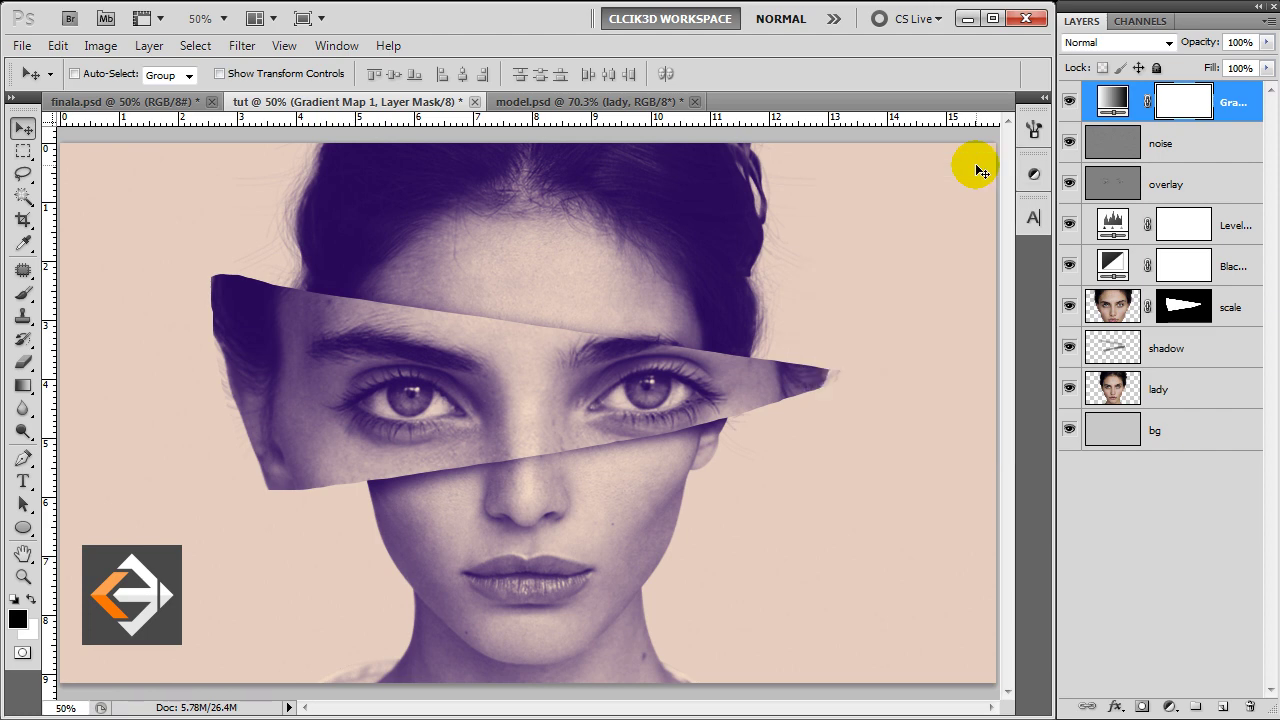
Step: Blend the Gradient Map layer in Screen mode at 20% opacity
{"action": "left_click", "coordinate": [1100, 43]}
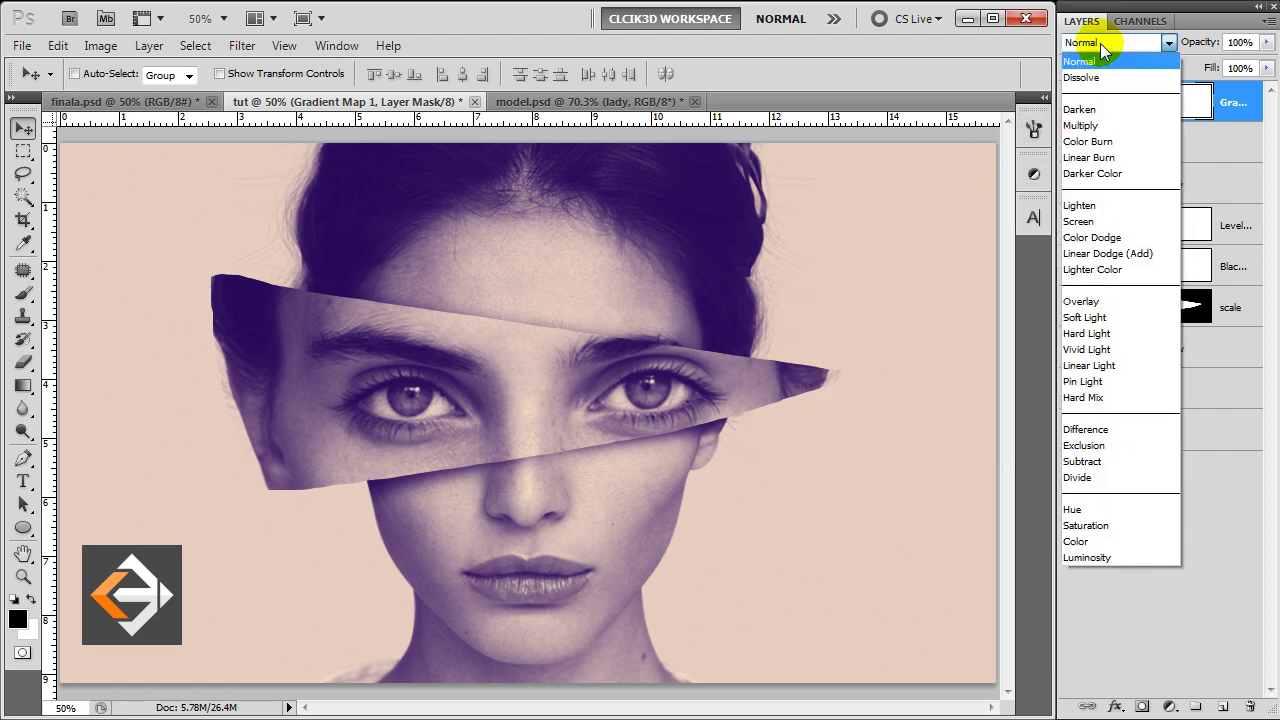
{"action": "left_click", "coordinate": [1086, 220]}
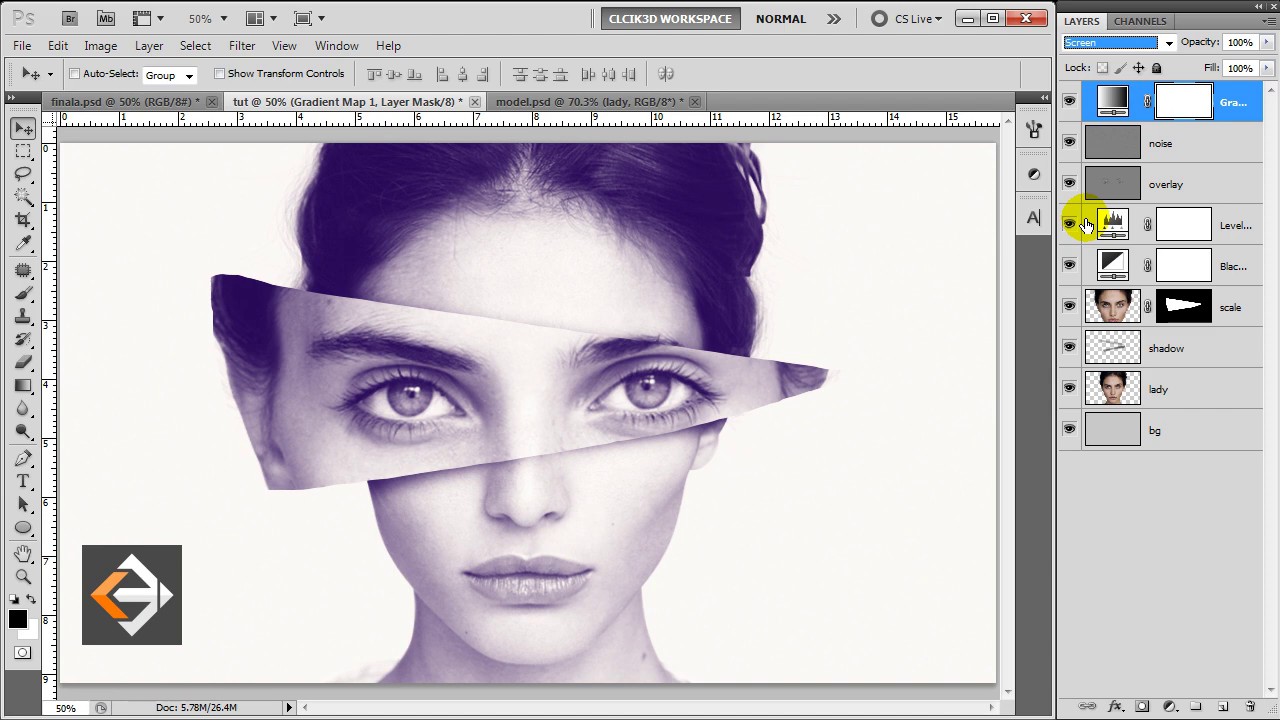
{"action": "left_click", "coordinate": [1249, 42]}
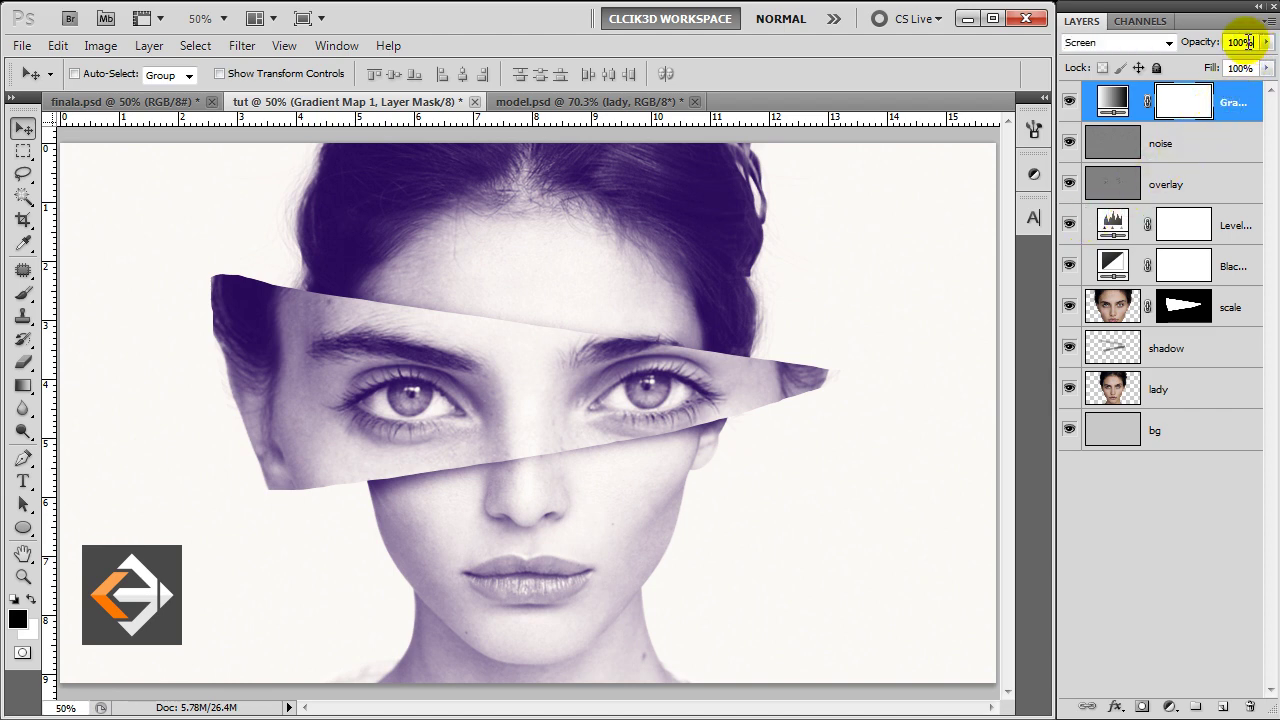
{"action": "left_click_drag", "start_coordinate": [1249, 42], "coordinate": [1208, 45]}
{"action": "type", "text": "20"}
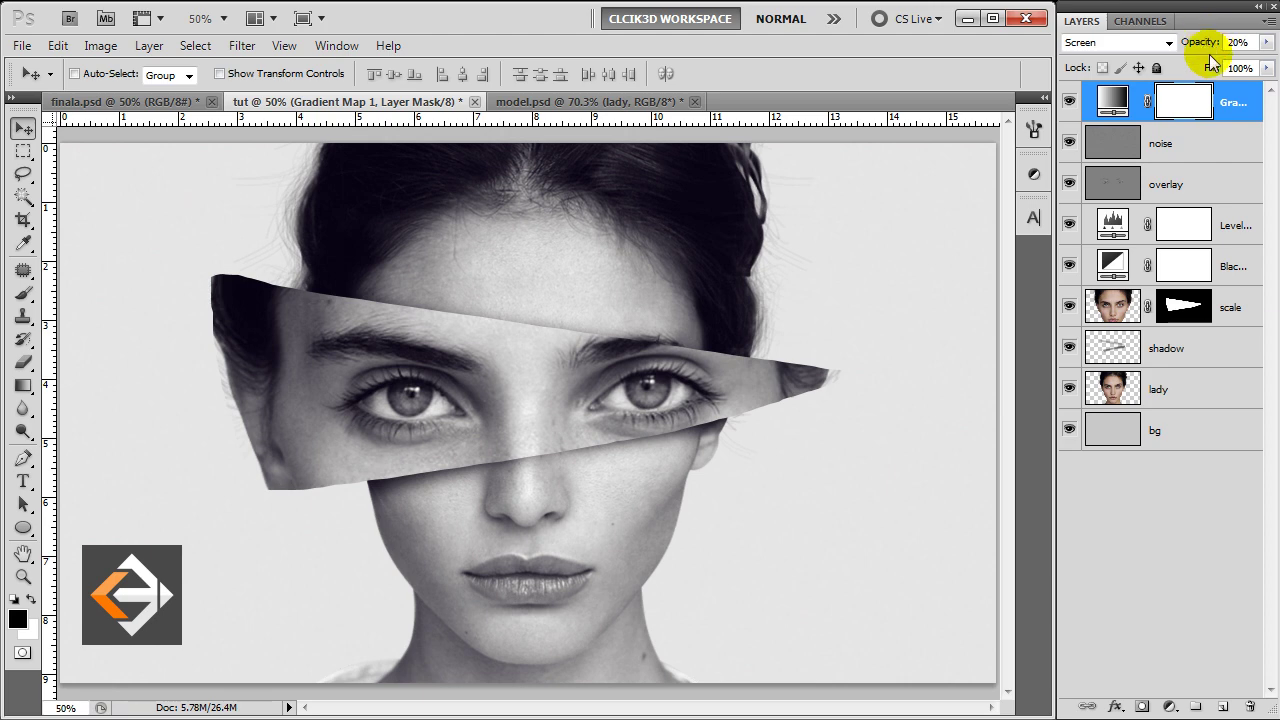
{"action": "left_click", "coordinate": [1230, 103]}
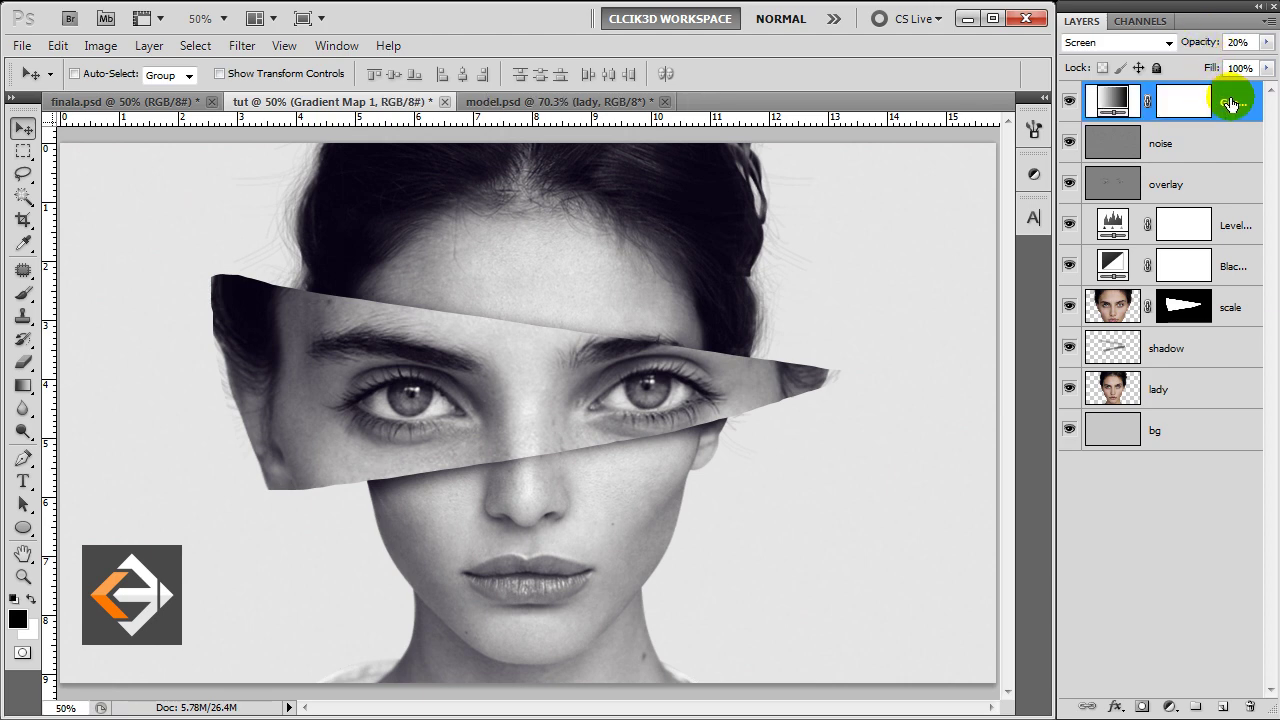
Step: Add a Color Balance layer with midtones Cyan/Red at 2 and Yellow/Blue at 16
{"action": "left_click", "coordinate": [1169, 707]}
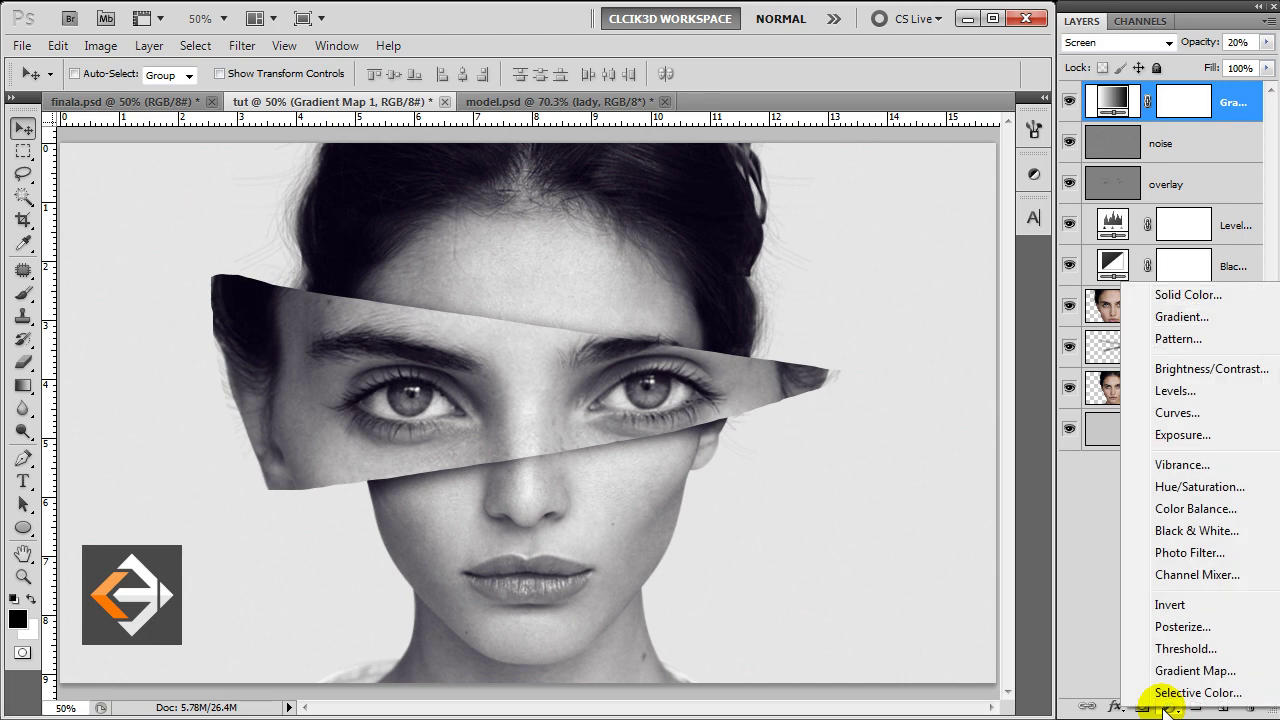
{"action": "left_click", "coordinate": [1188, 510]}
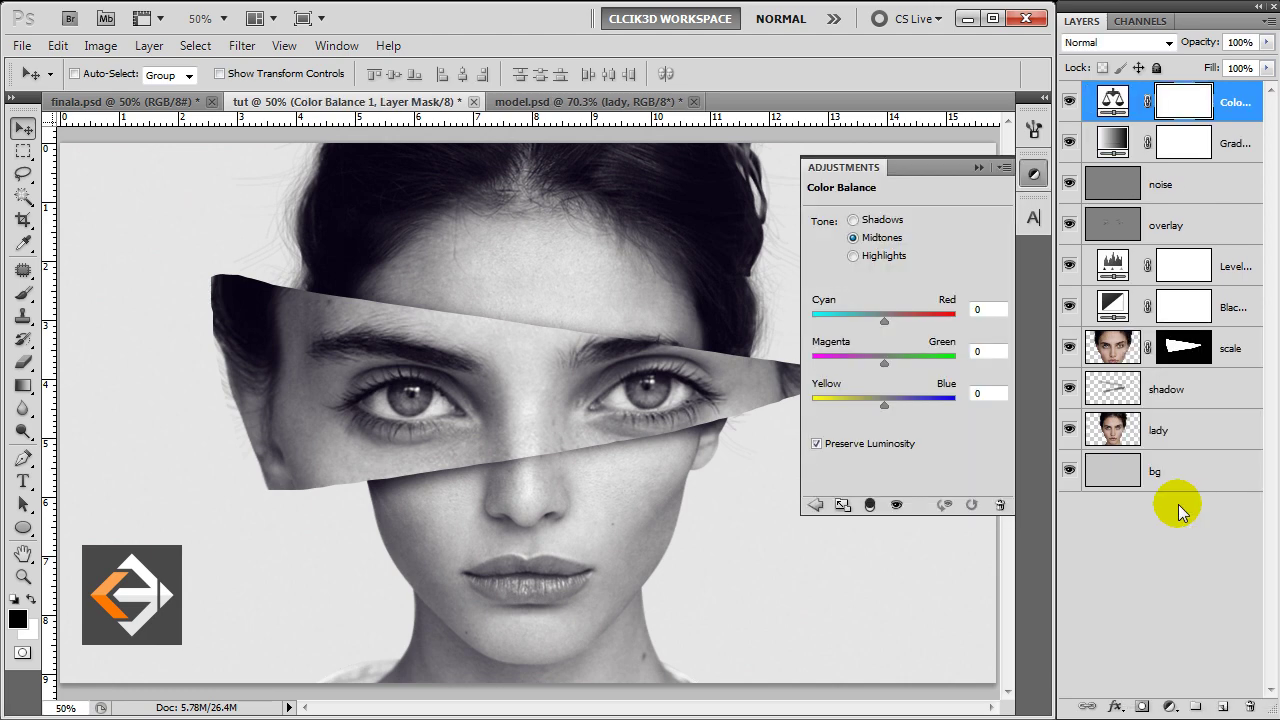
{"action": "double_click", "coordinate": [990, 306]}
{"action": "type", "text": "2"}
{"action": "key", "text": "Tab"}
{"action": "key", "text": "Tab"}
{"action": "type", "text": "16"}
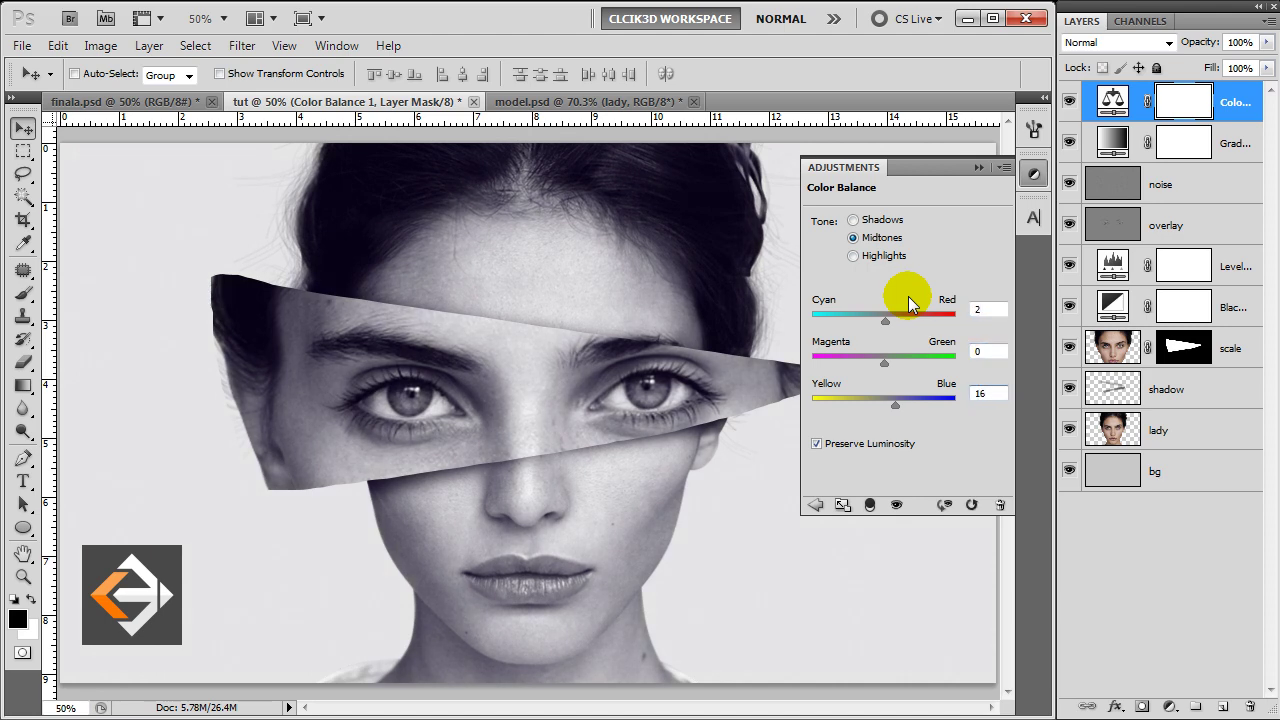
{"action": "left_click", "coordinate": [977, 168]}
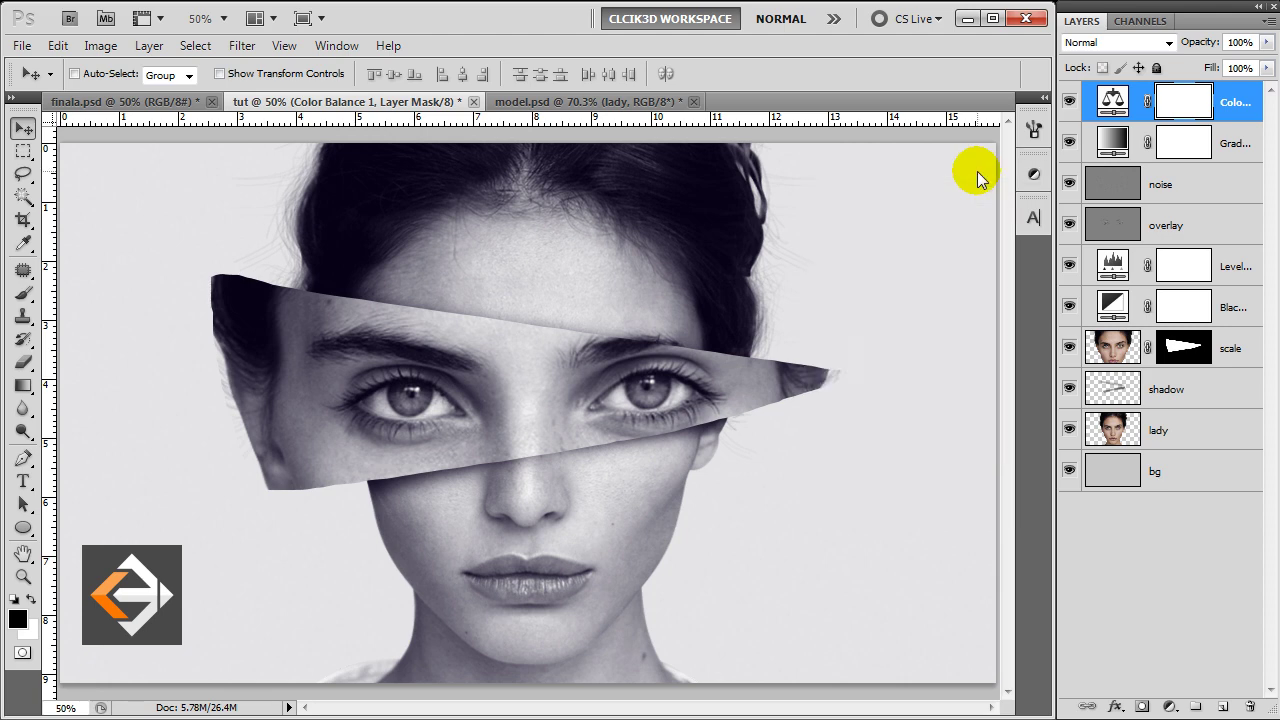
{"action": "left_click", "coordinate": [1237, 106]}
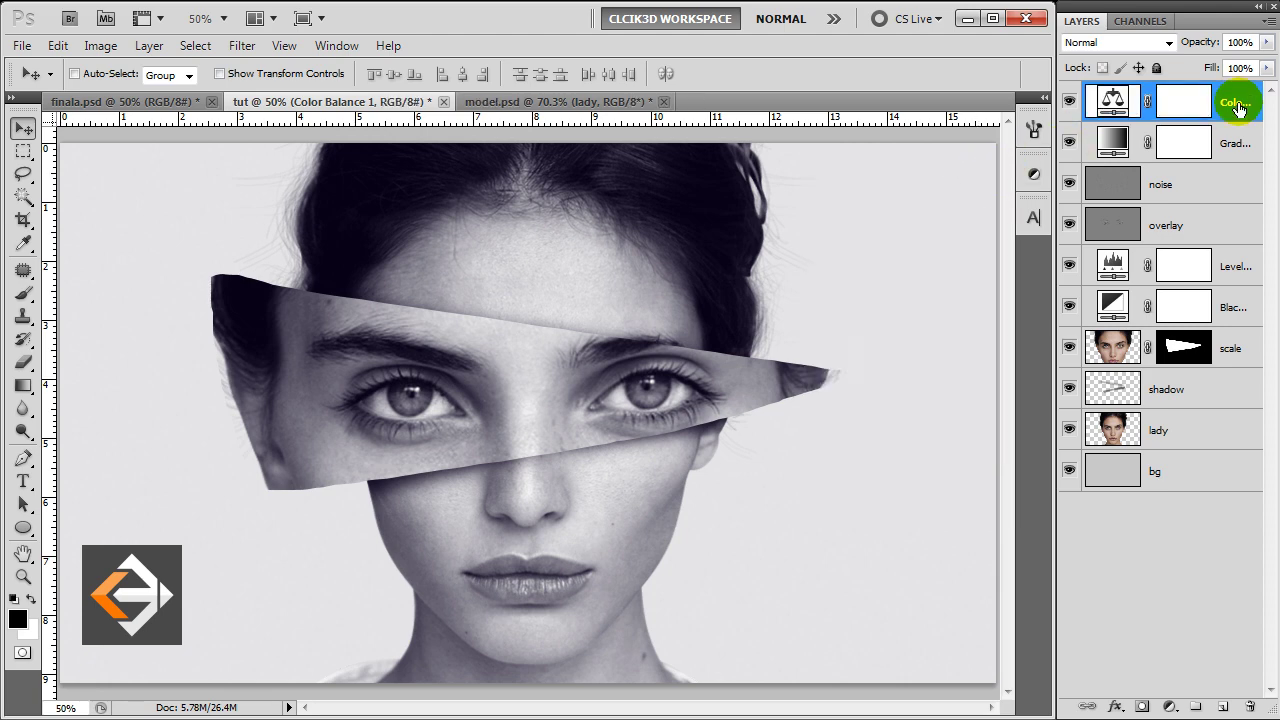
Step: Create a new layer named 'light' above the bg layer
{"action": "left_click", "coordinate": [1185, 472]}
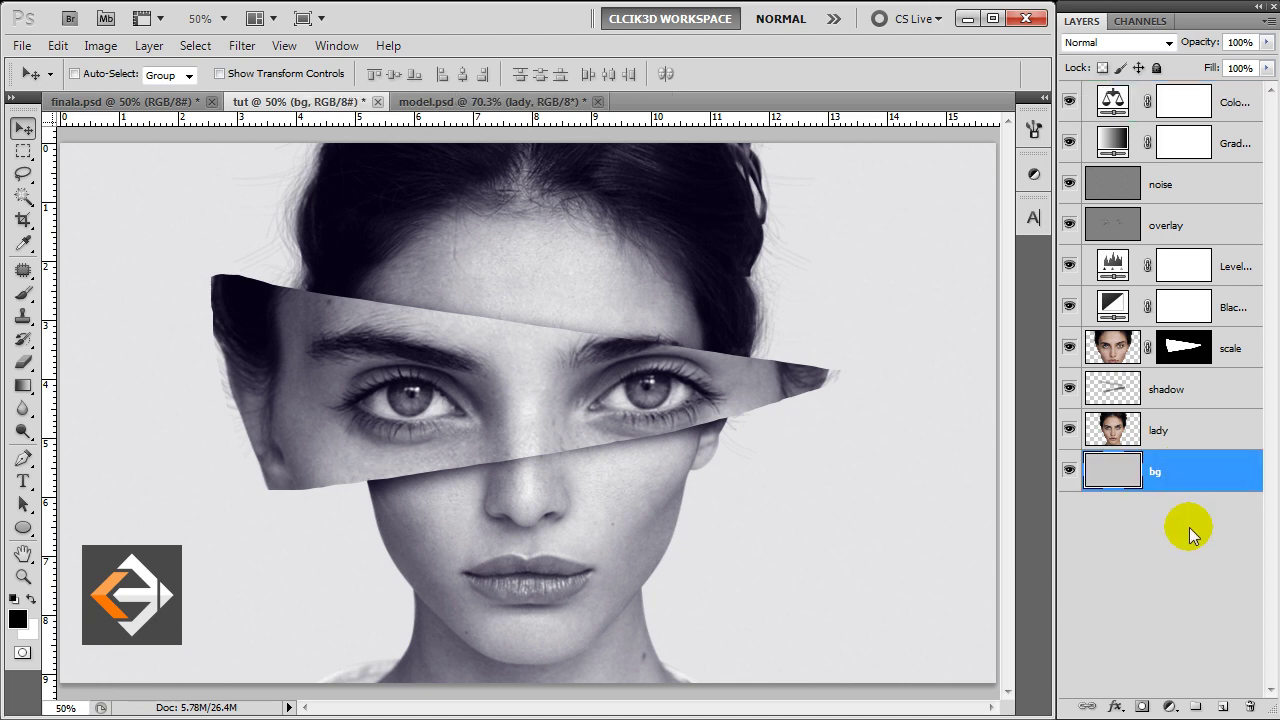
{"action": "left_click", "coordinate": [1223, 707]}
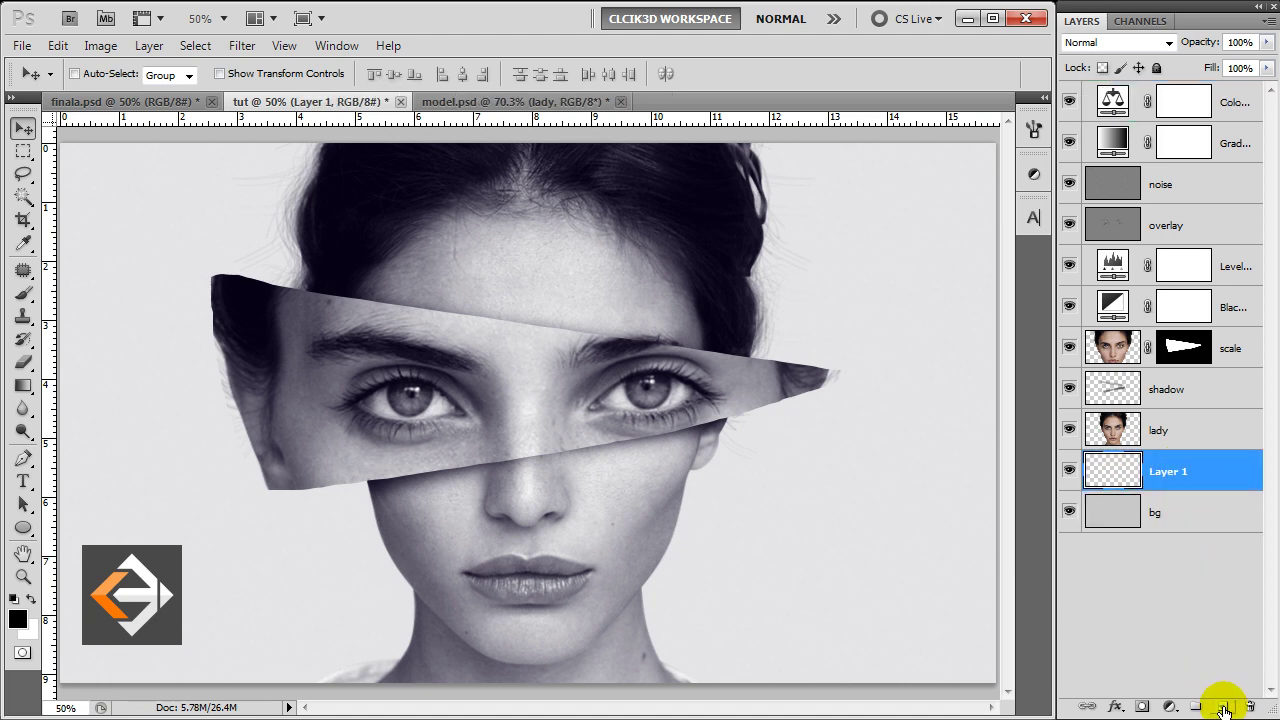
{"action": "left_click", "coordinate": [1169, 485]}
{"action": "double_click", "coordinate": [1169, 473]}
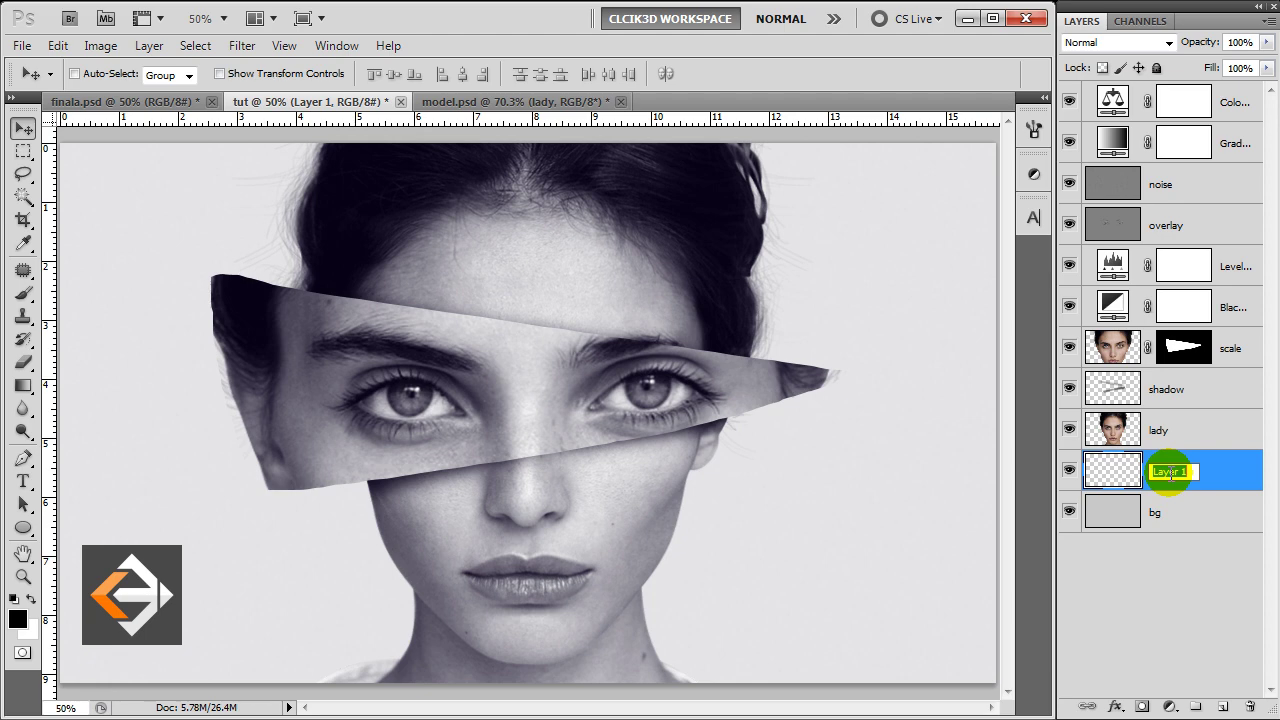
{"action": "type", "text": "light"}
{"action": "key", "text": "Return"}
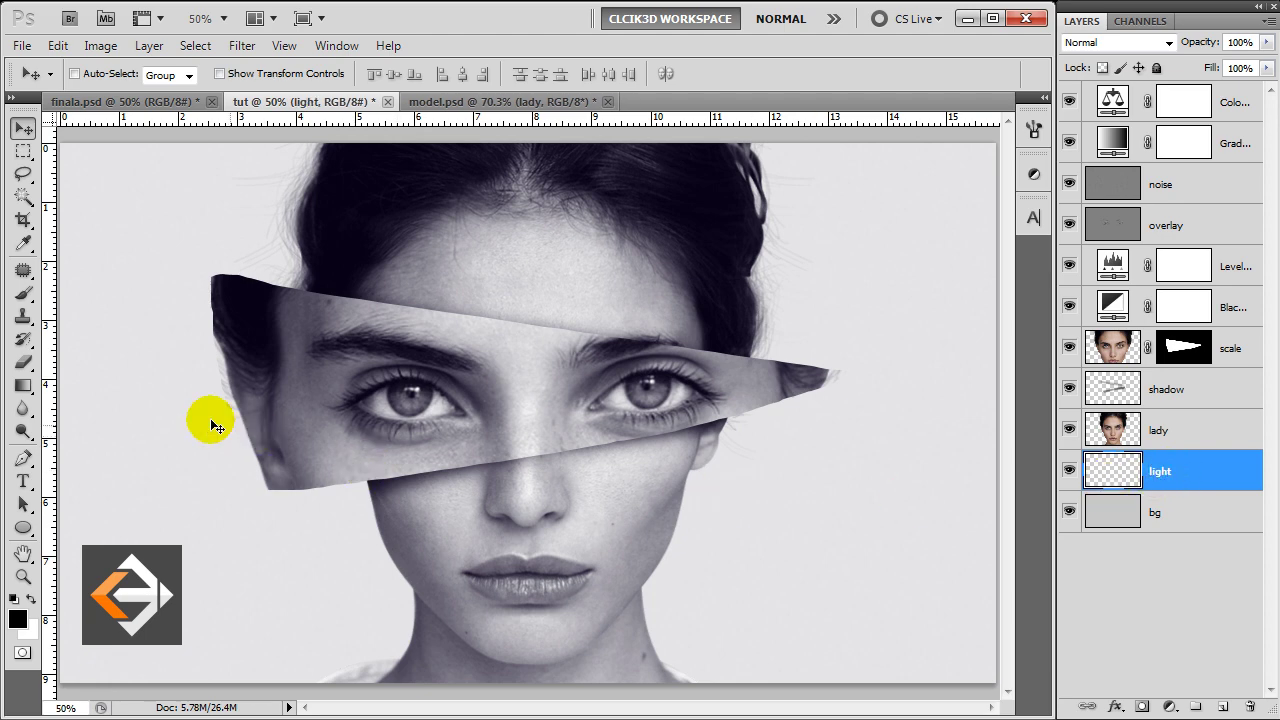
Step: Fill 'light' with a Foreground-to-Background gradient from lower-left to upper-right
{"action": "left_click", "coordinate": [24, 386]}
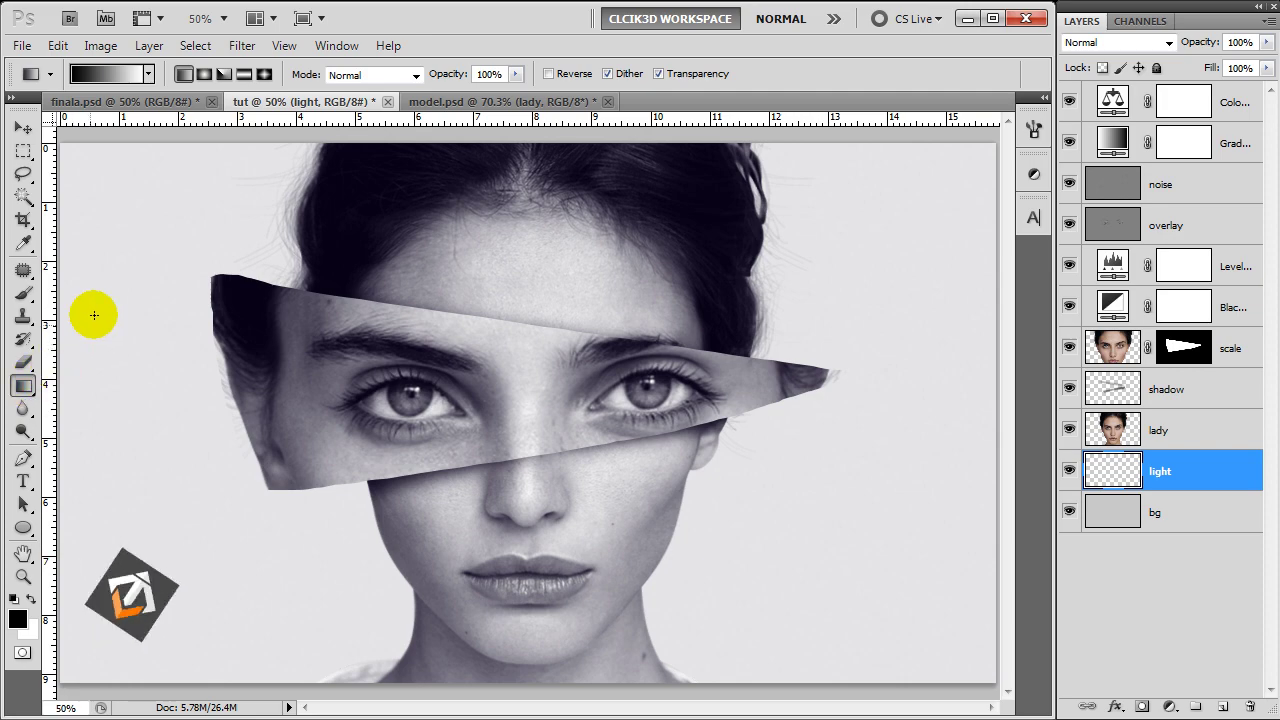
{"action": "left_click", "coordinate": [101, 77]}
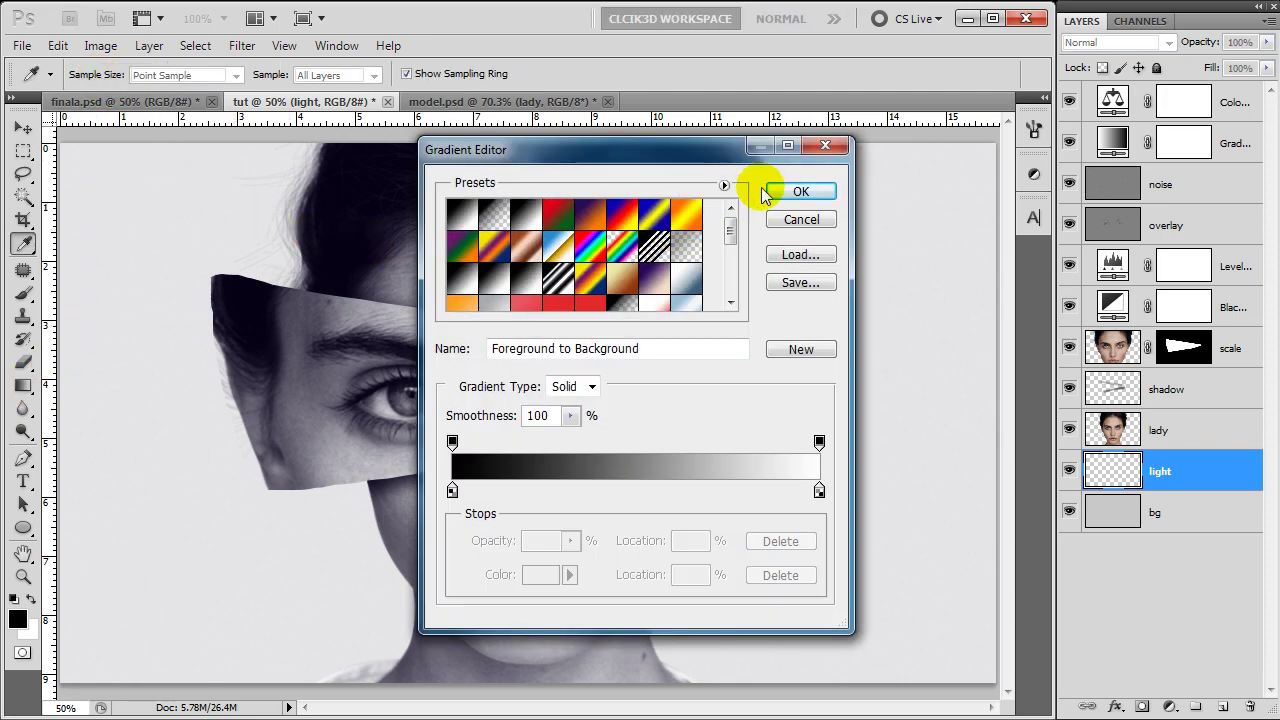
{"action": "left_click", "coordinate": [800, 192]}
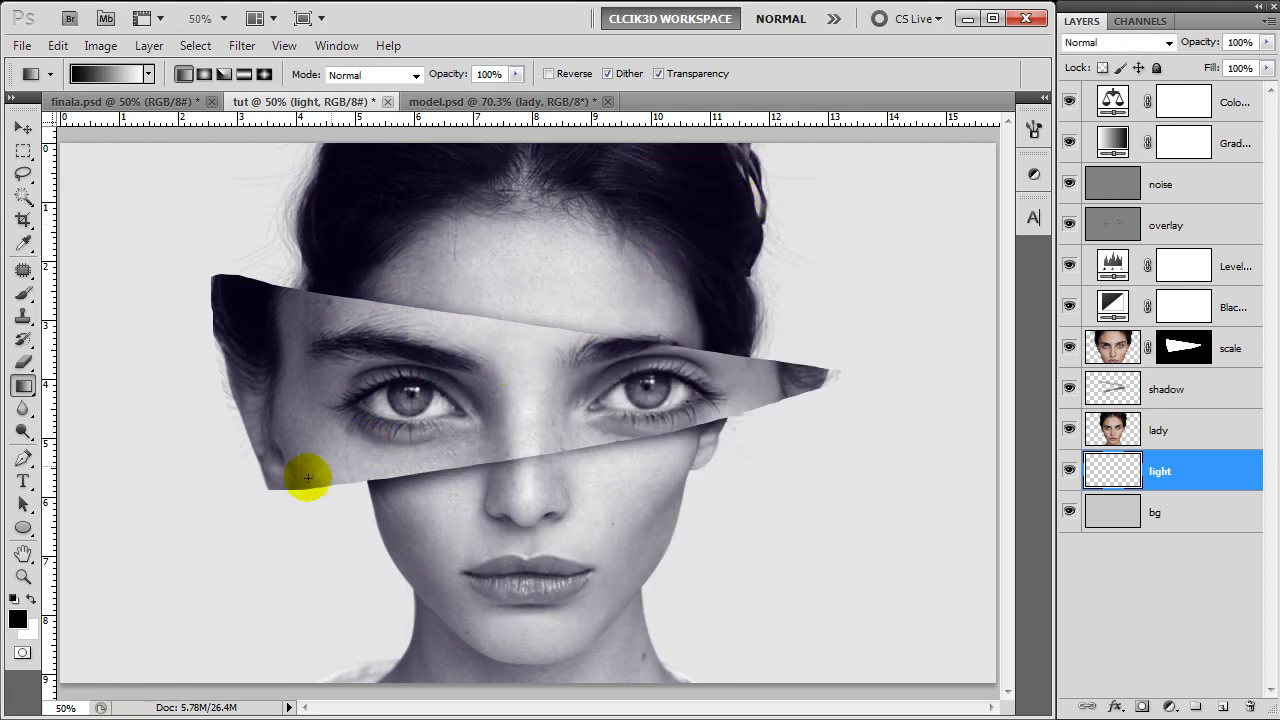
{"action": "left_click_drag", "start_coordinate": [110, 577], "coordinate": [880, 204]}
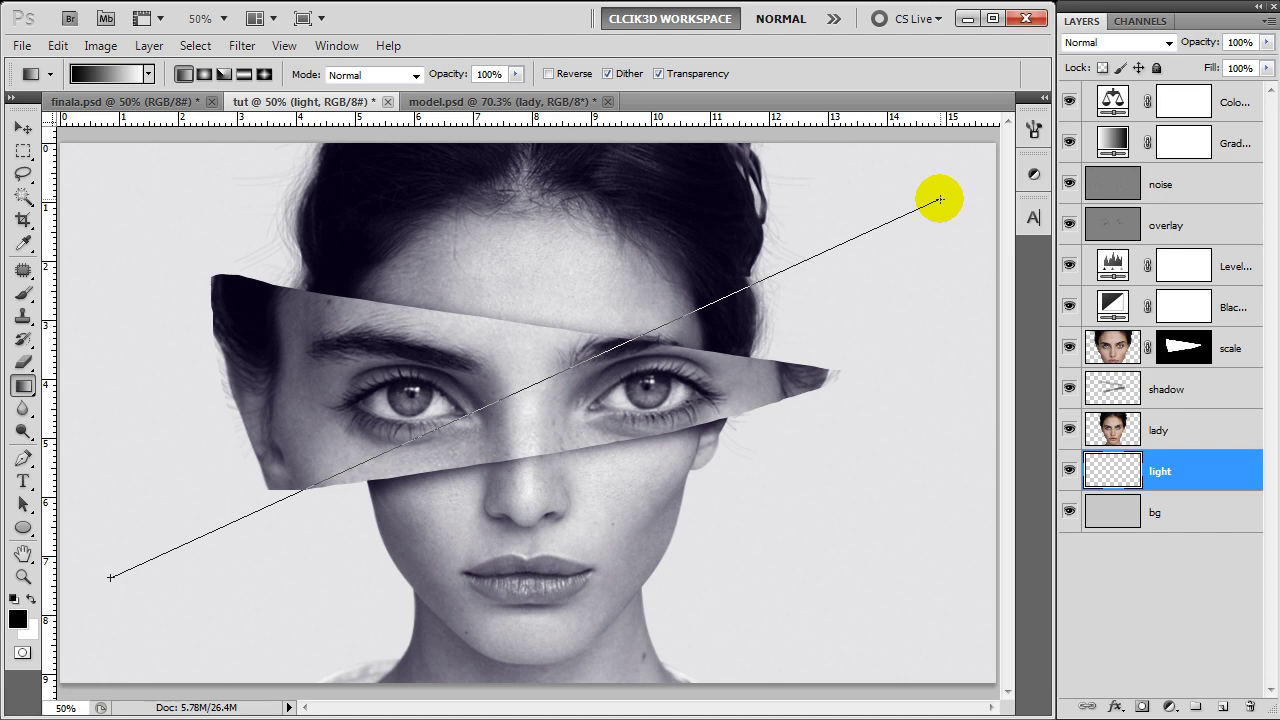
{"action": "left_click_drag", "start_coordinate": [880, 204], "coordinate": [941, 199]}
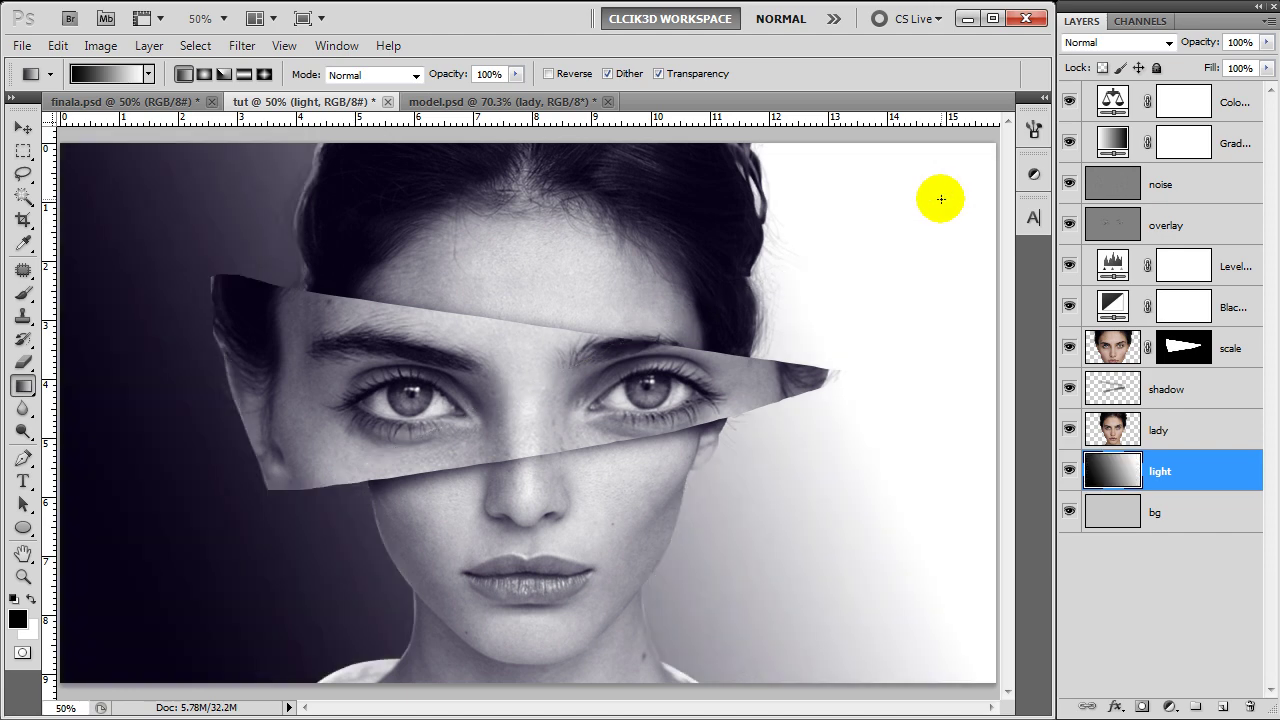
{"action": "key", "text": "v"}
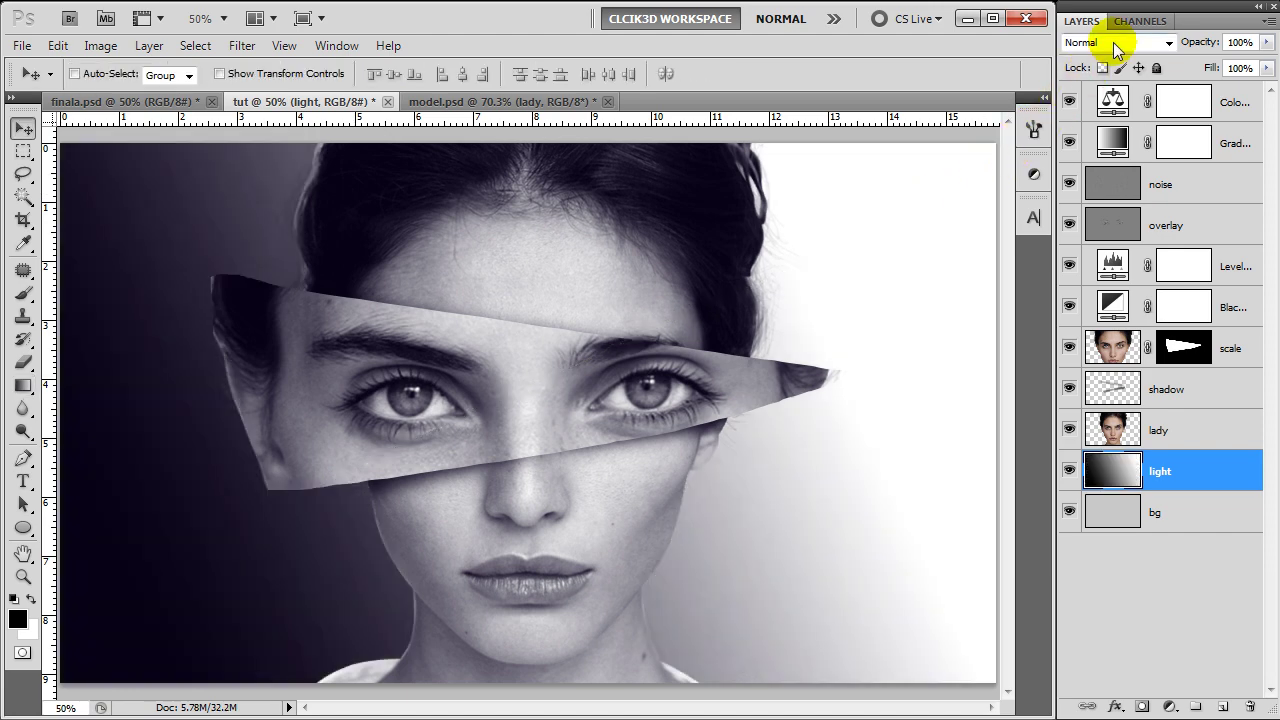
Step: Set the 'light' layer to Multiply blending at about 12% opacity
{"action": "left_click", "coordinate": [1114, 42]}
{"action": "left_click", "coordinate": [1090, 124]}
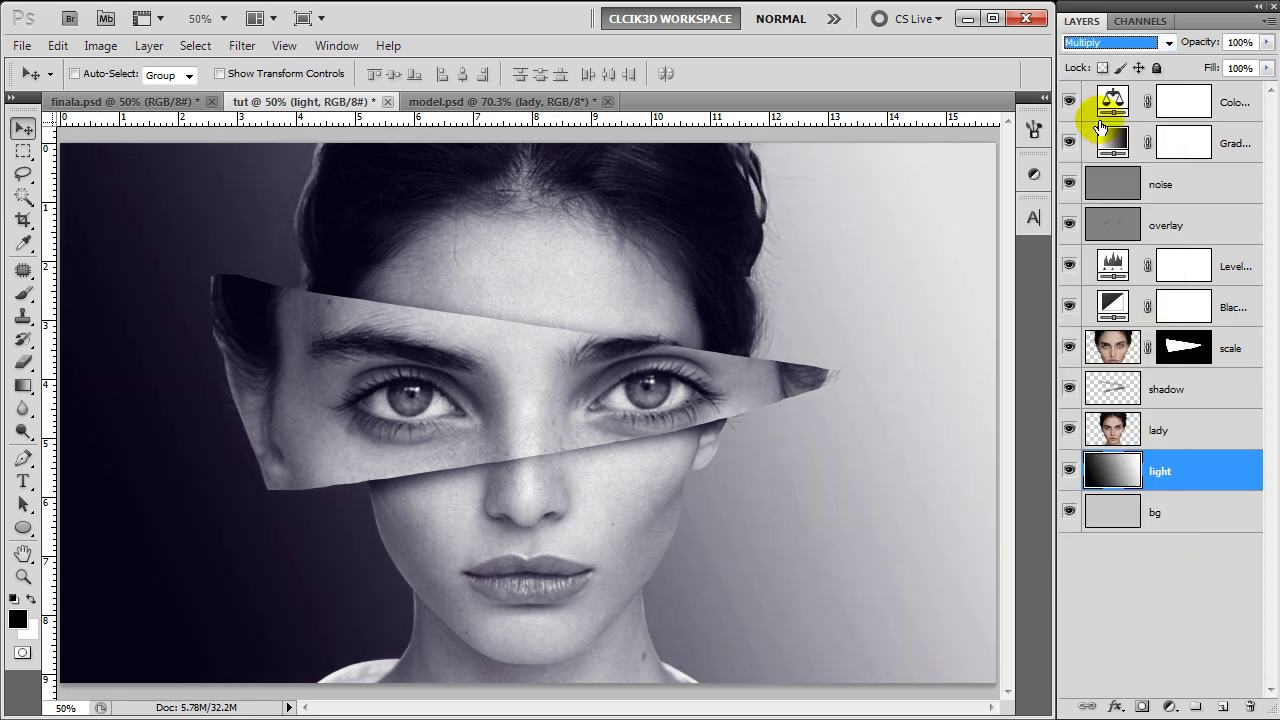
{"action": "left_click", "coordinate": [1267, 42]}
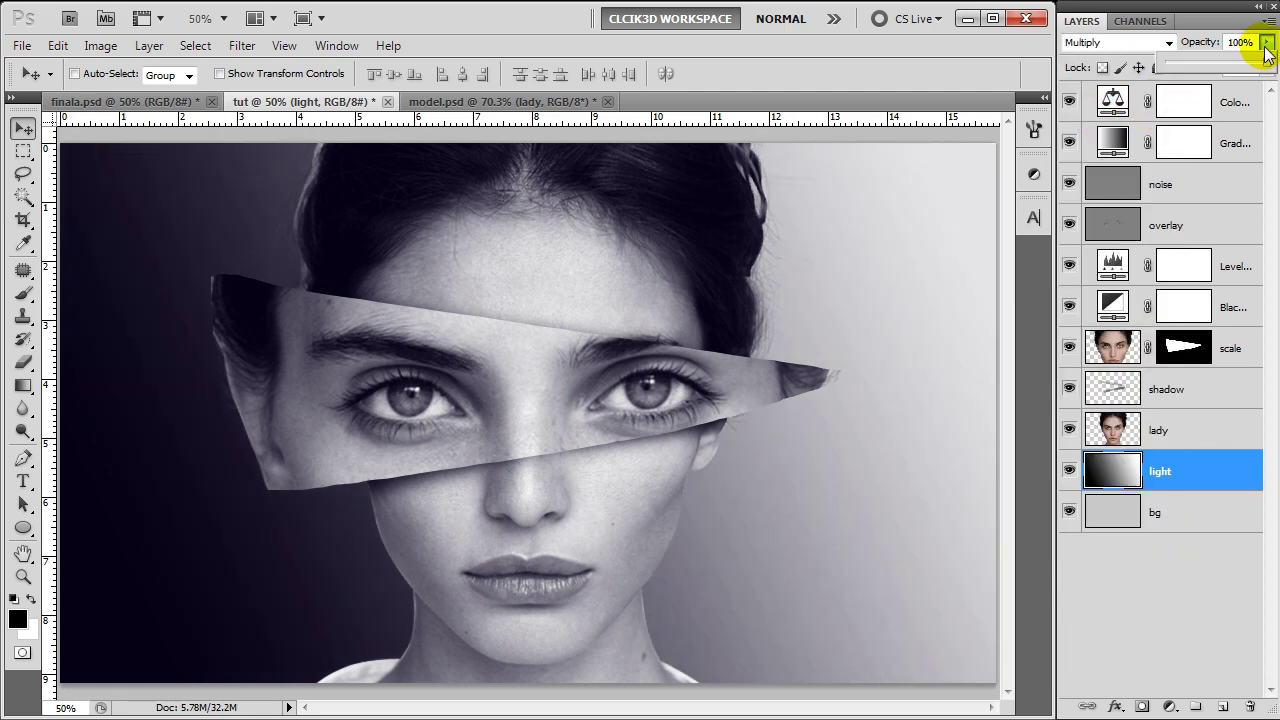
{"action": "left_click_drag", "start_coordinate": [1262, 62], "coordinate": [1220, 66]}
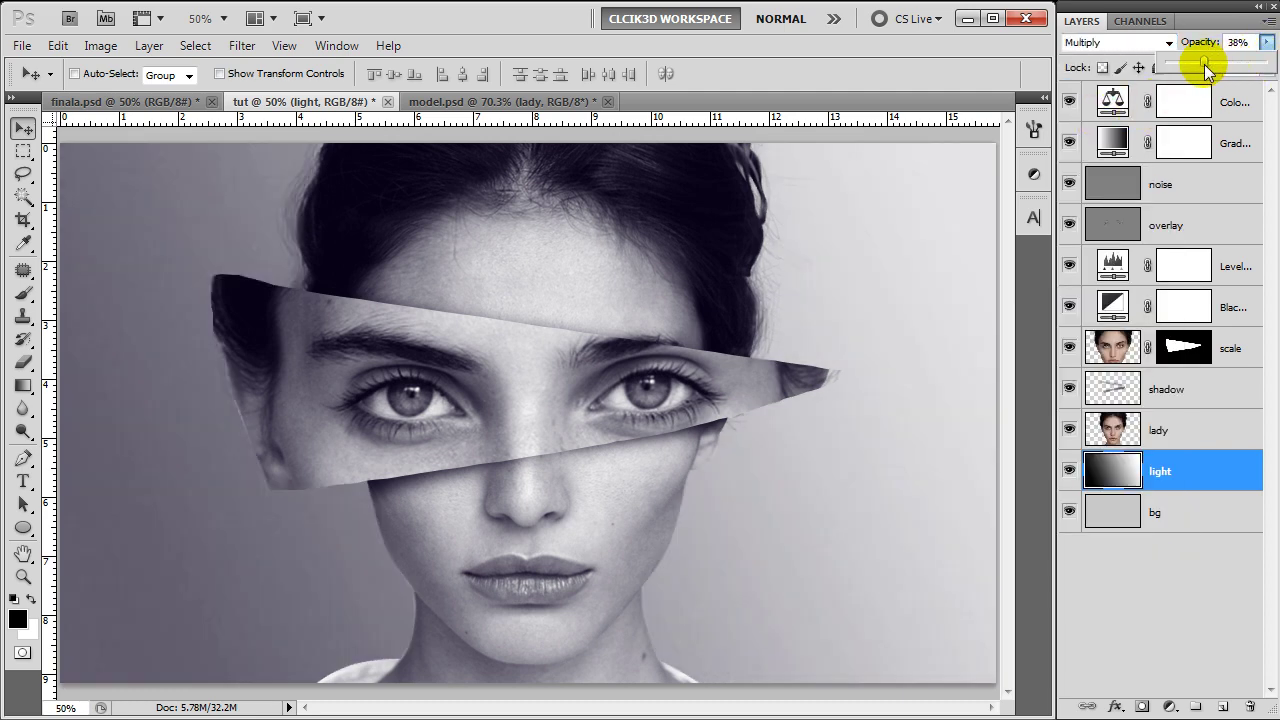
{"action": "left_click_drag", "start_coordinate": [1190, 62], "coordinate": [1177, 61]}
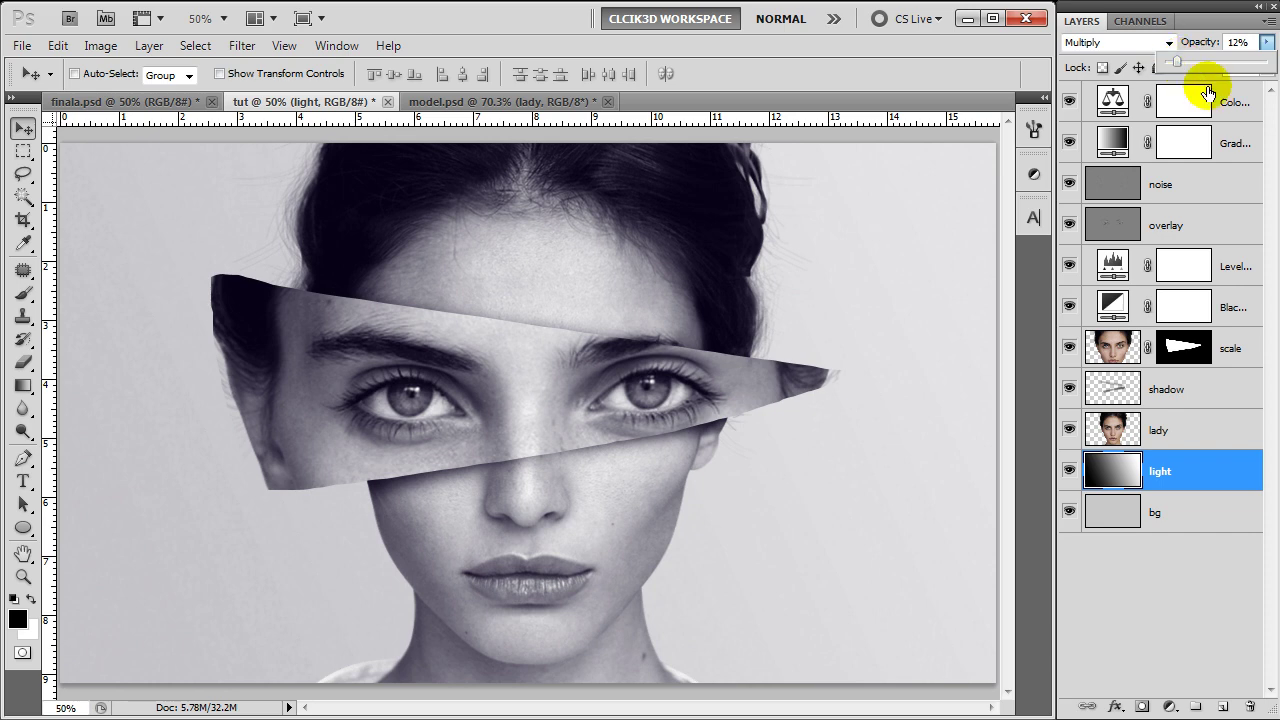
{"action": "left_click", "coordinate": [1240, 104]}
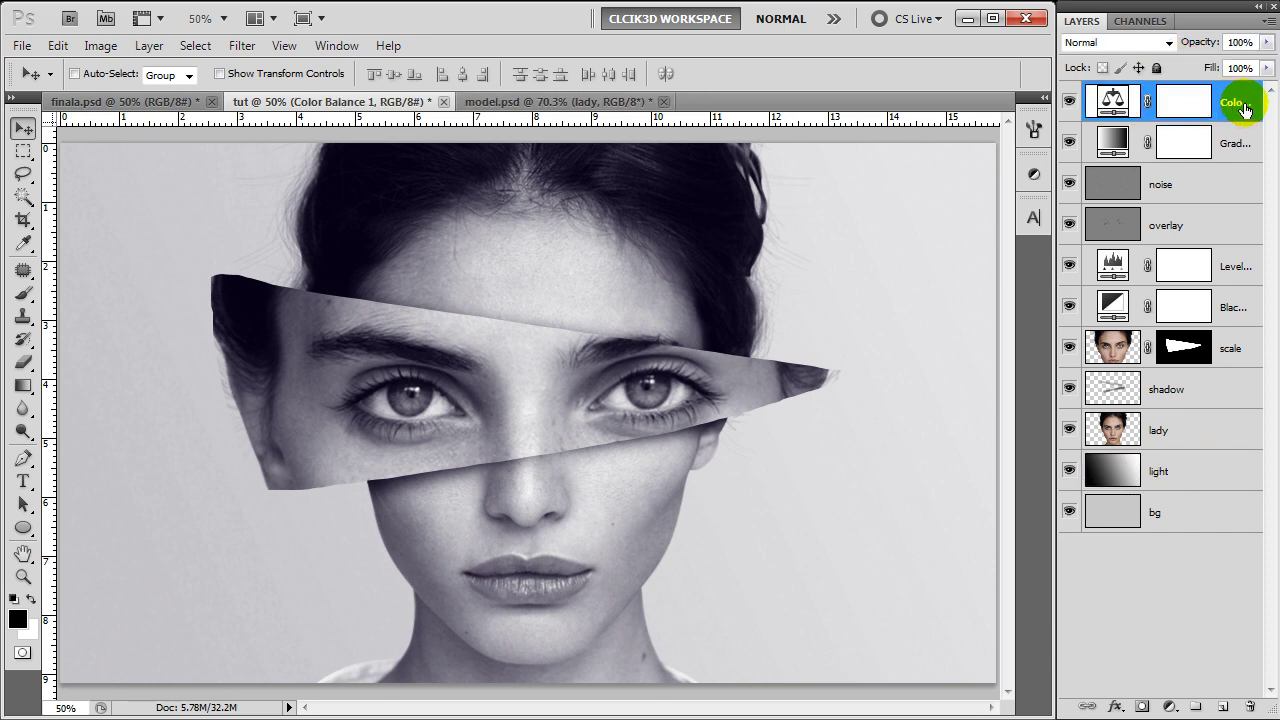
Step: Stamp all visible layers into a merged top layer blended with Linear Light
{"action": "key", "text": "ctrl+shift+alt+e"}
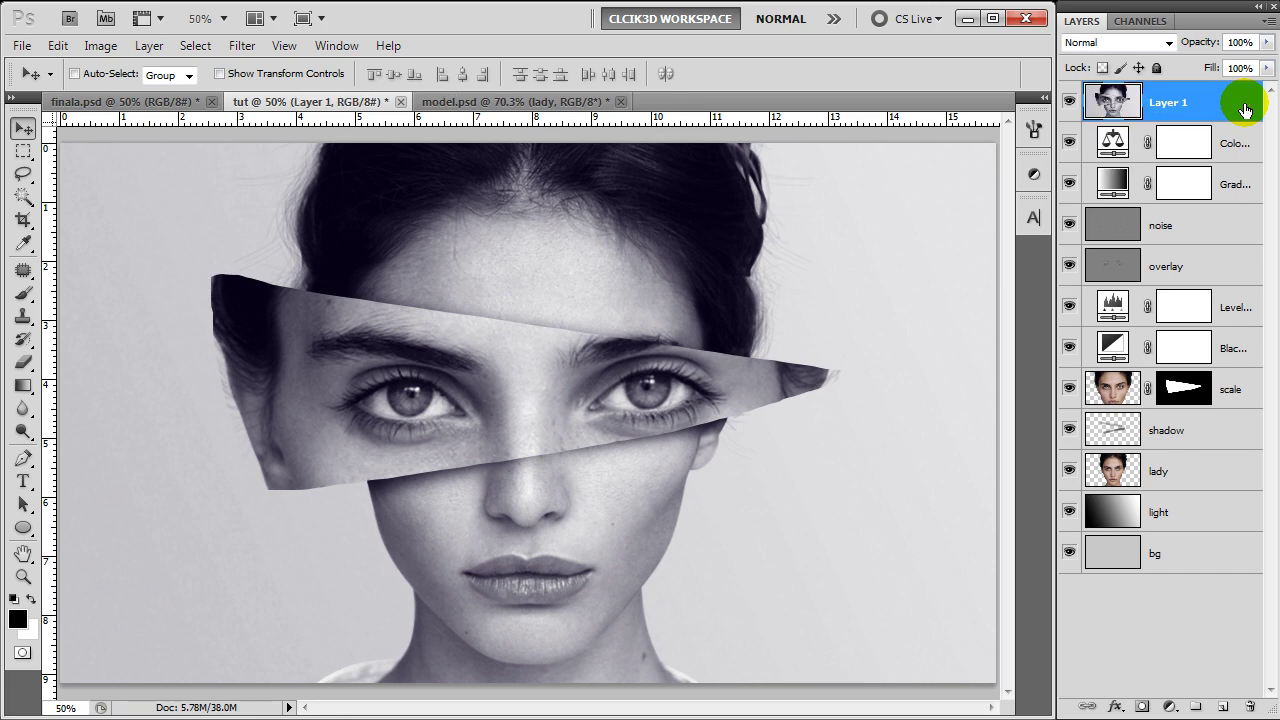
{"action": "left_click", "coordinate": [1168, 43]}
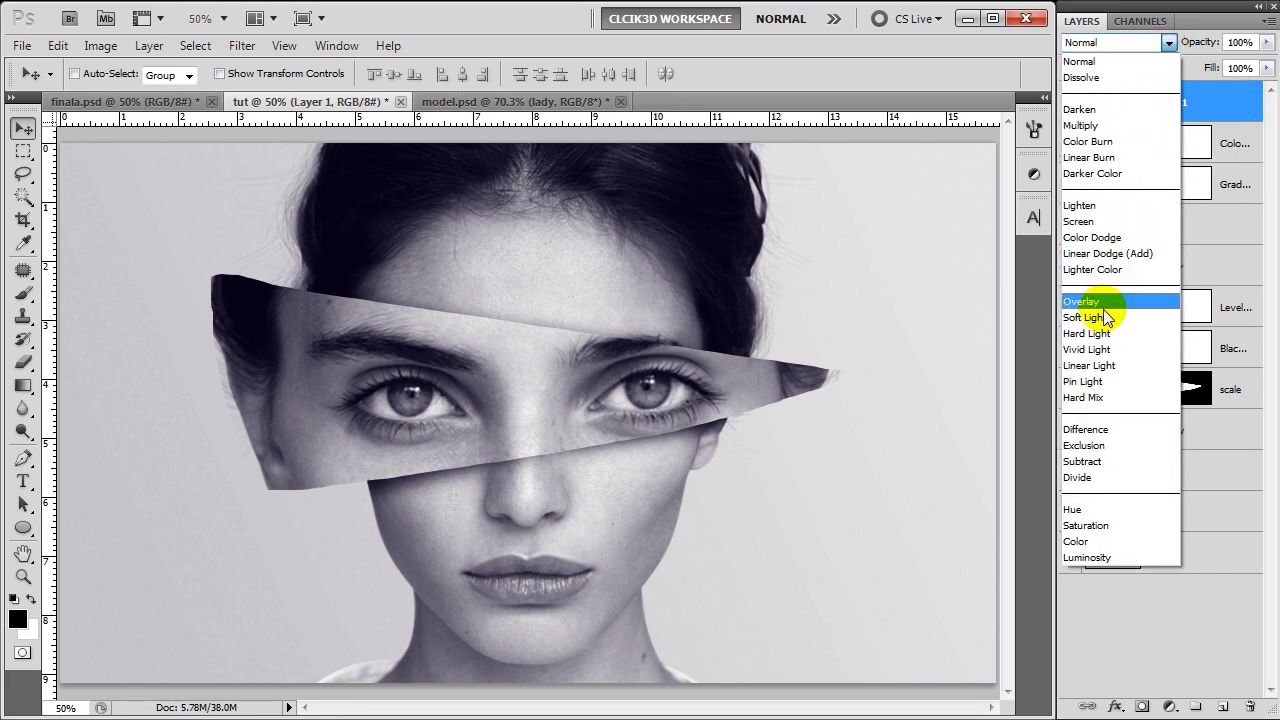
{"action": "left_click", "coordinate": [1106, 366]}
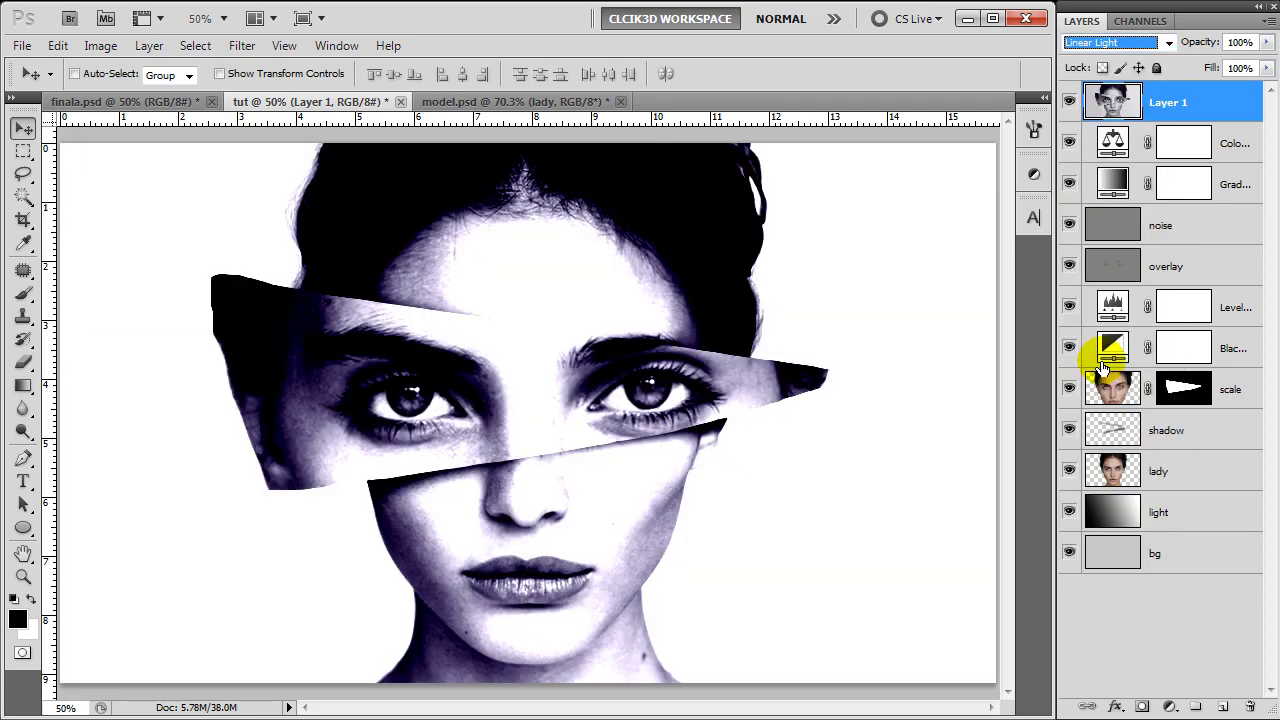
Step: Apply a High Pass filter with 0.7-pixel radius to the merged layer
{"action": "left_click", "coordinate": [240, 45]}
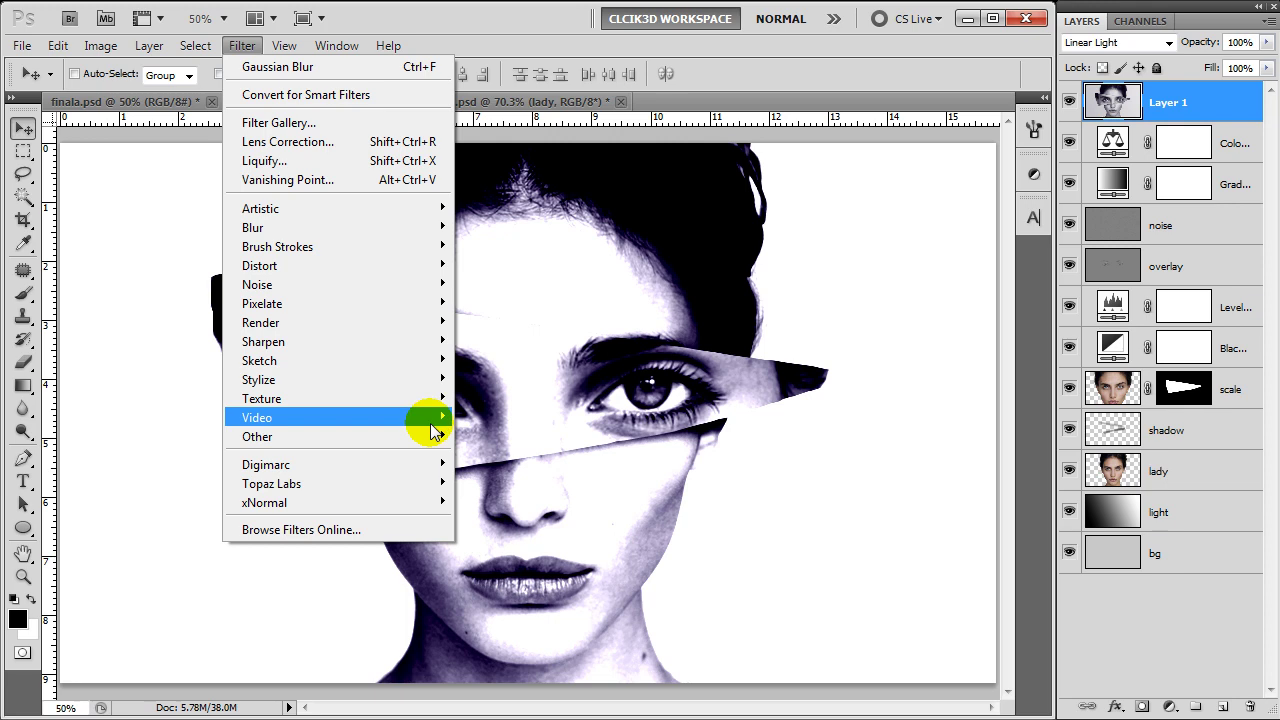
{"action": "mouse_move", "coordinate": [257, 437]}
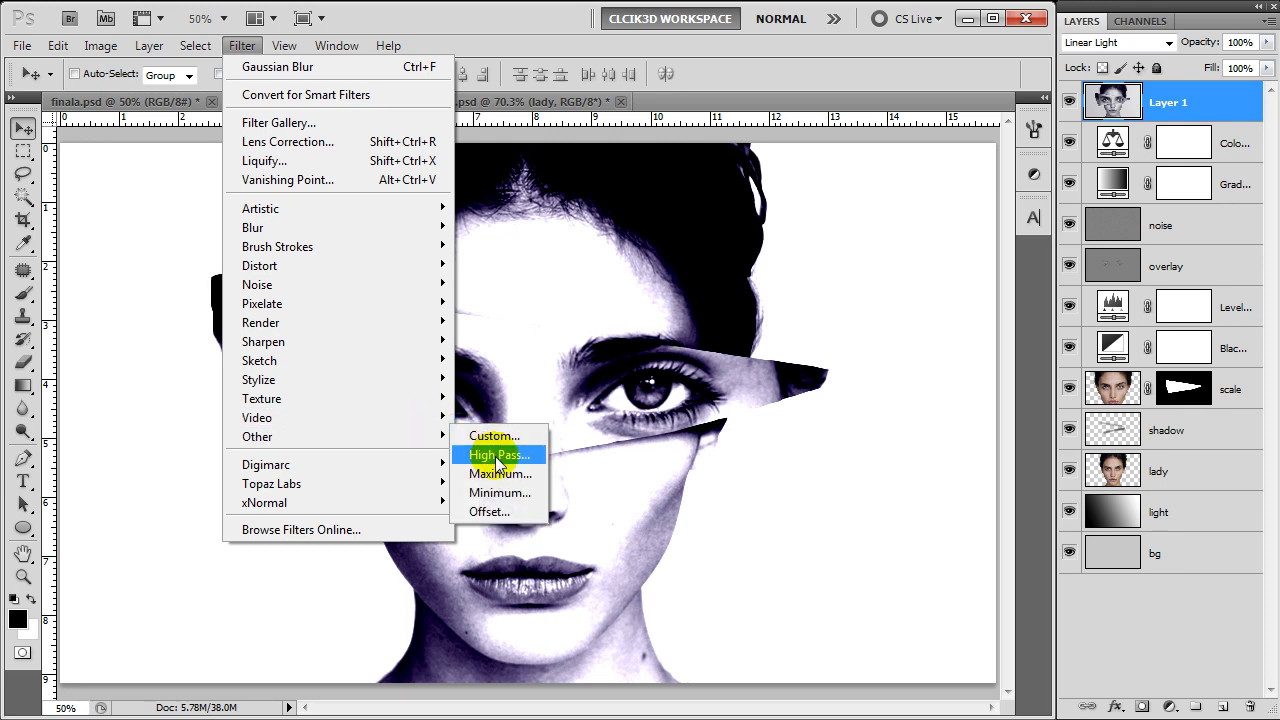
{"action": "left_click", "coordinate": [495, 455]}
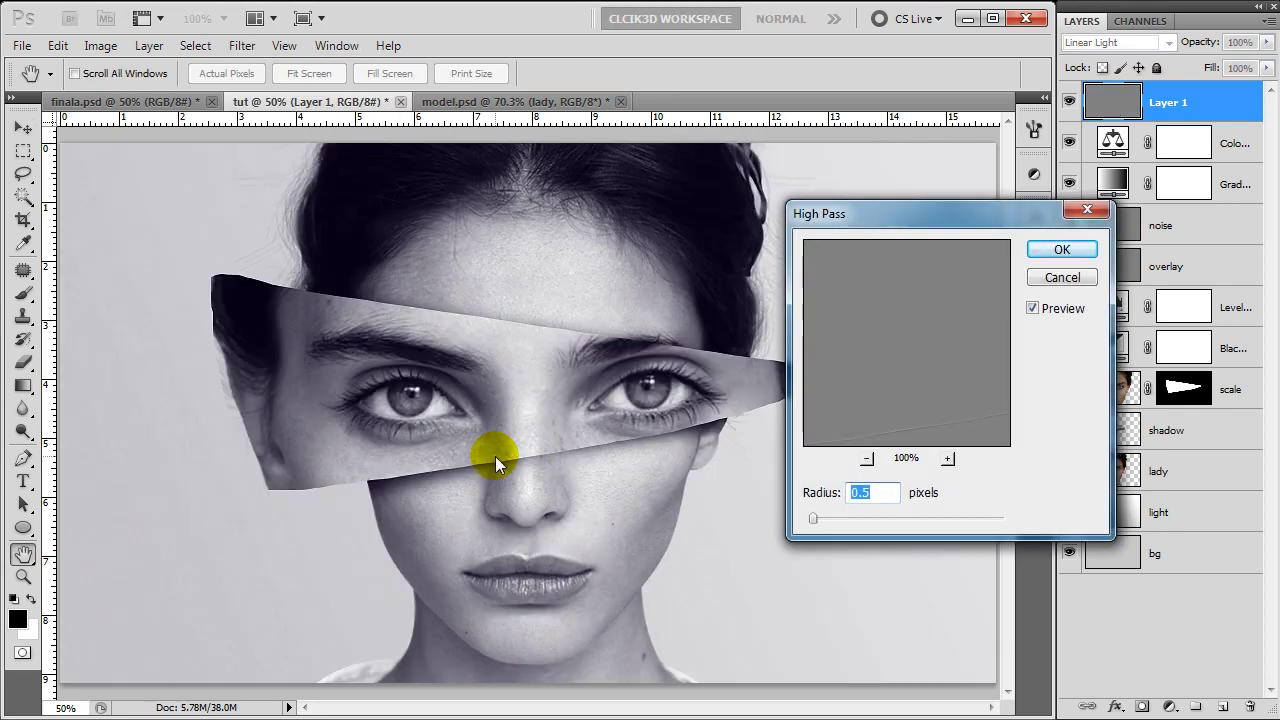
{"action": "left_click_drag", "start_coordinate": [816, 518], "coordinate": [815, 519]}
{"action": "left_click", "coordinate": [815, 519]}
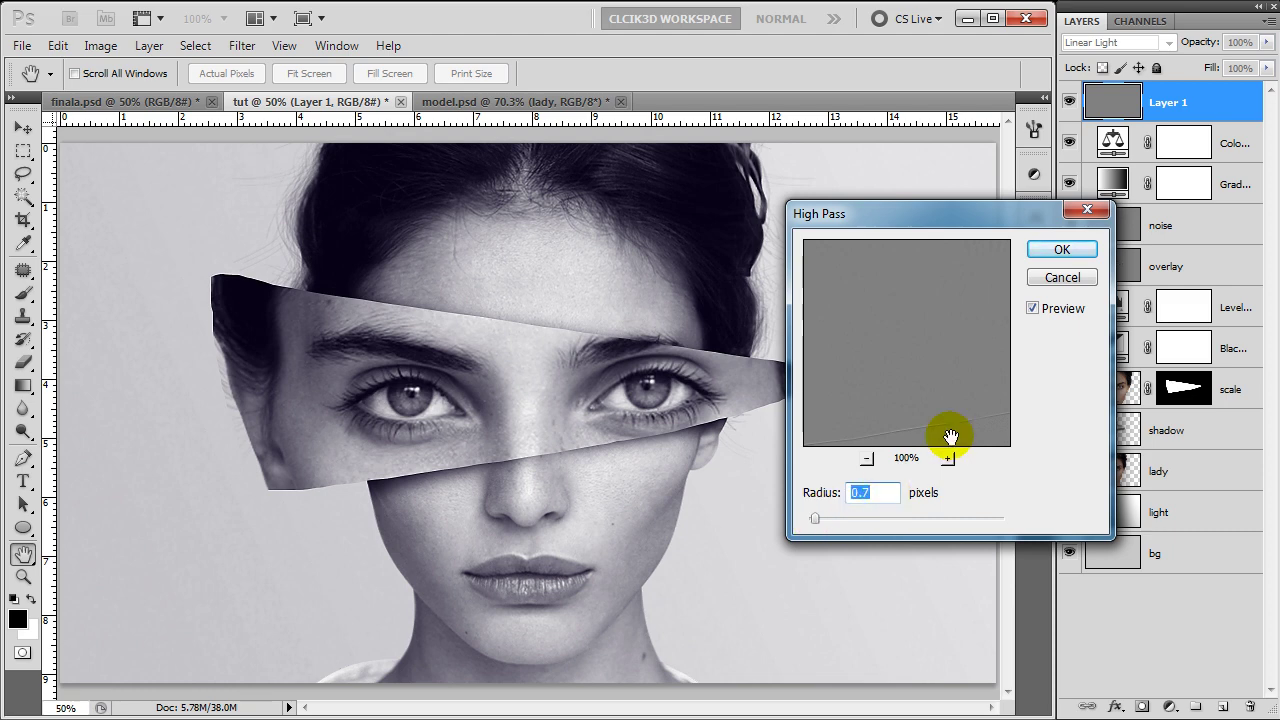
{"action": "left_click", "coordinate": [1068, 250]}
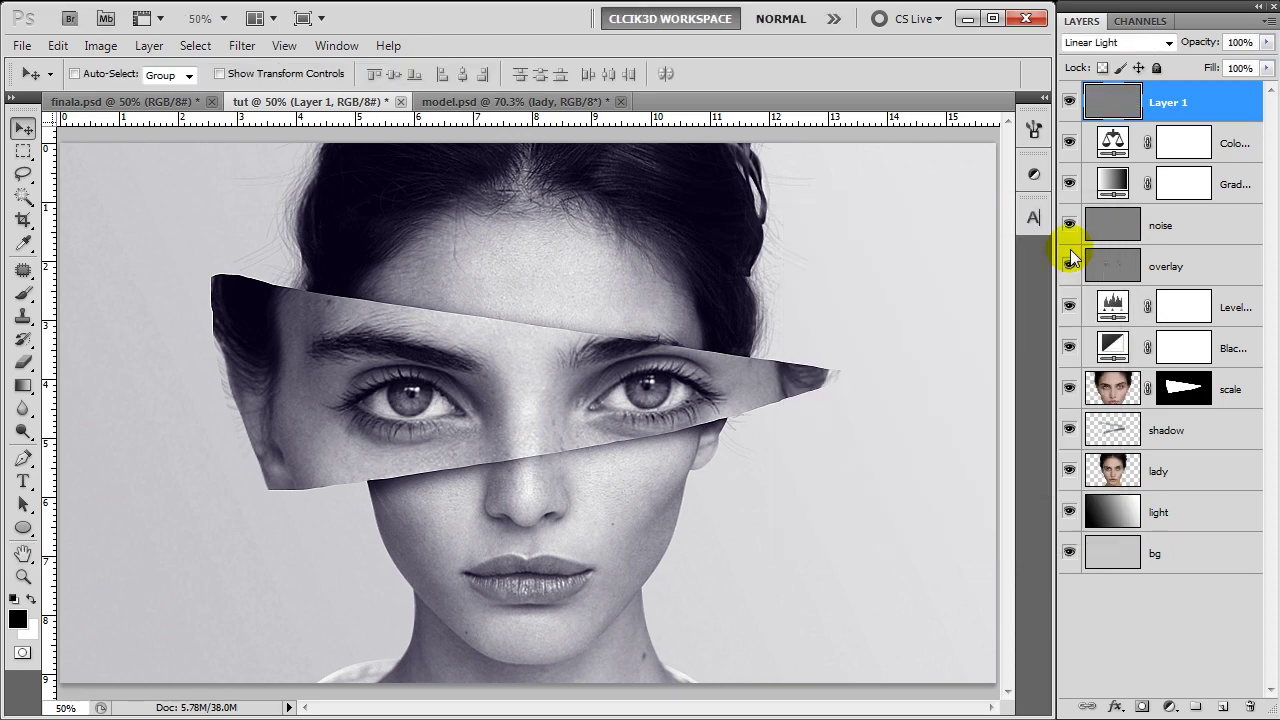